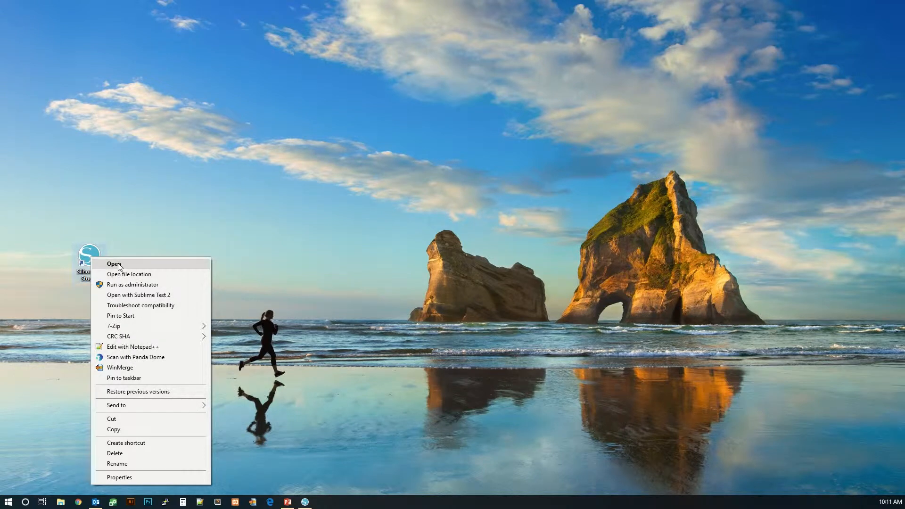
- Launch Silhouette Studio, dismiss the recovered documents panel, and save the new document as Demonstration2
left_click(118, 263)
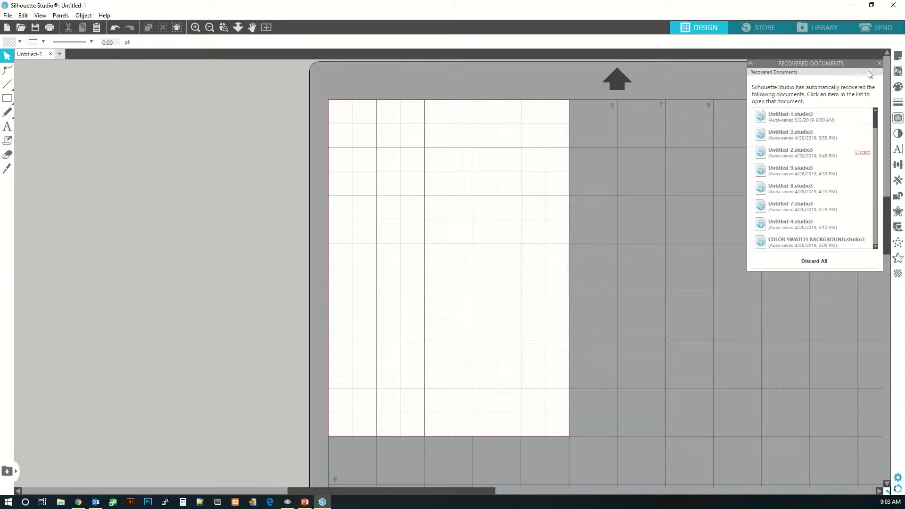
left_click(879, 64)
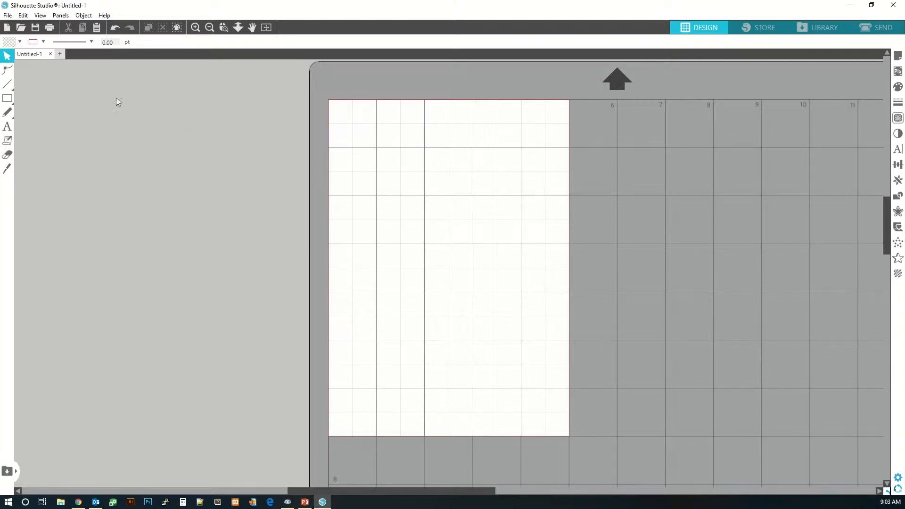
left_click(36, 28)
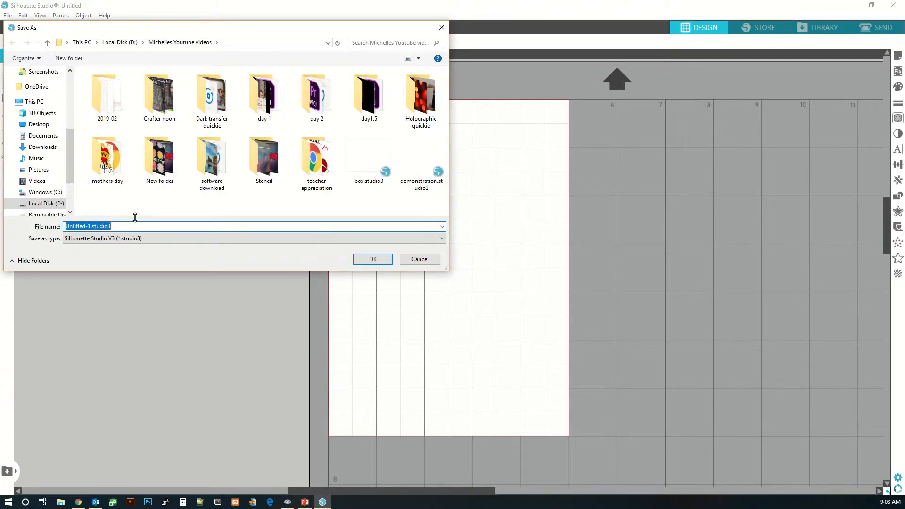
key("BackSpace")
type("Demonstration2")
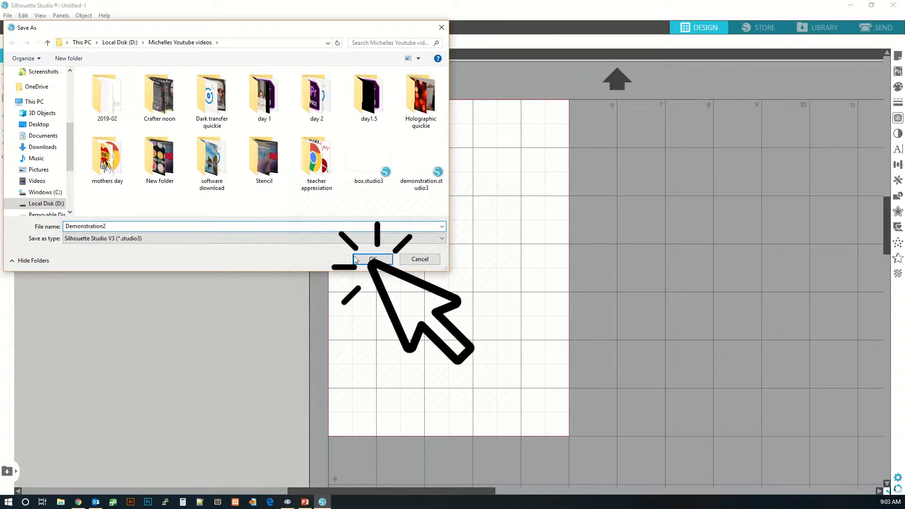
left_click(372, 259)
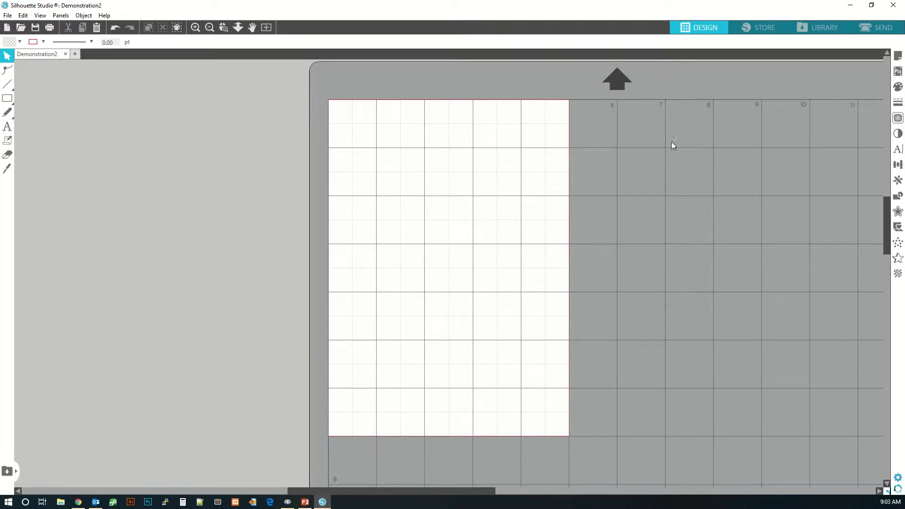
- Open and close the Page Setup and PixScan panels to review their options
left_click(899, 56)
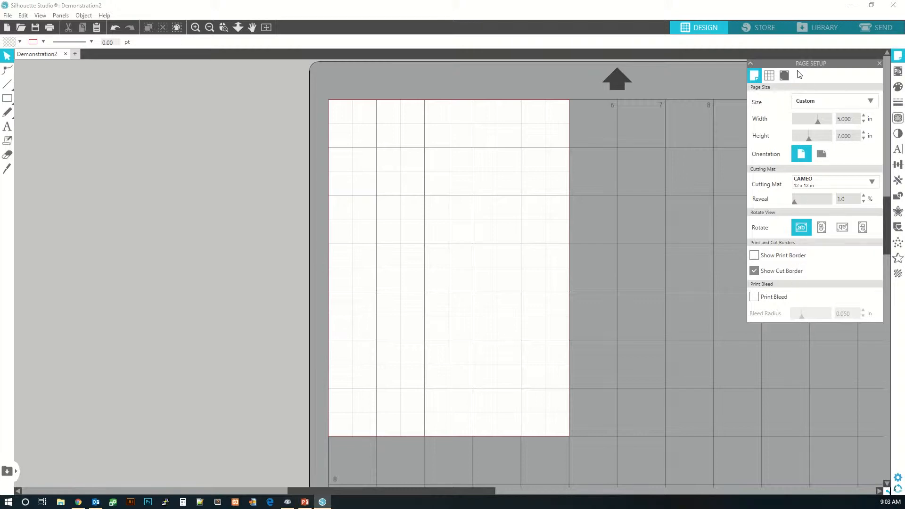
left_click(880, 63)
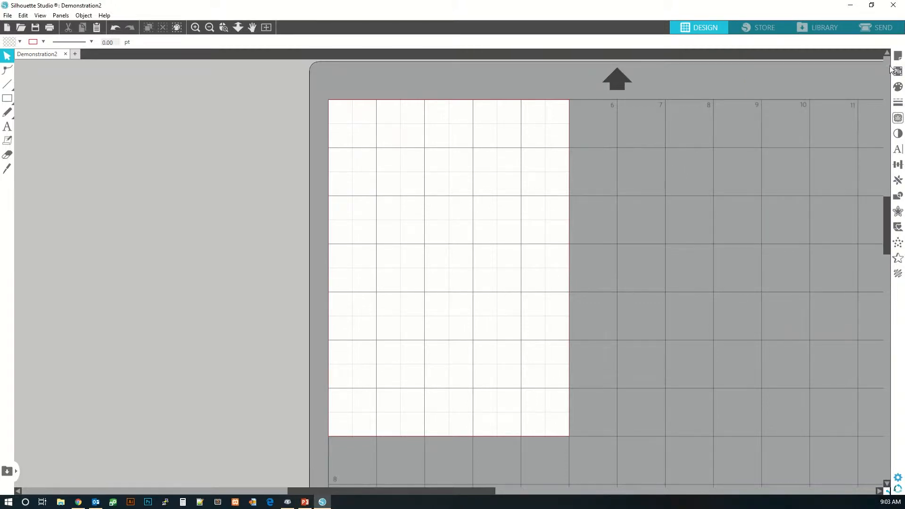
left_click(899, 74)
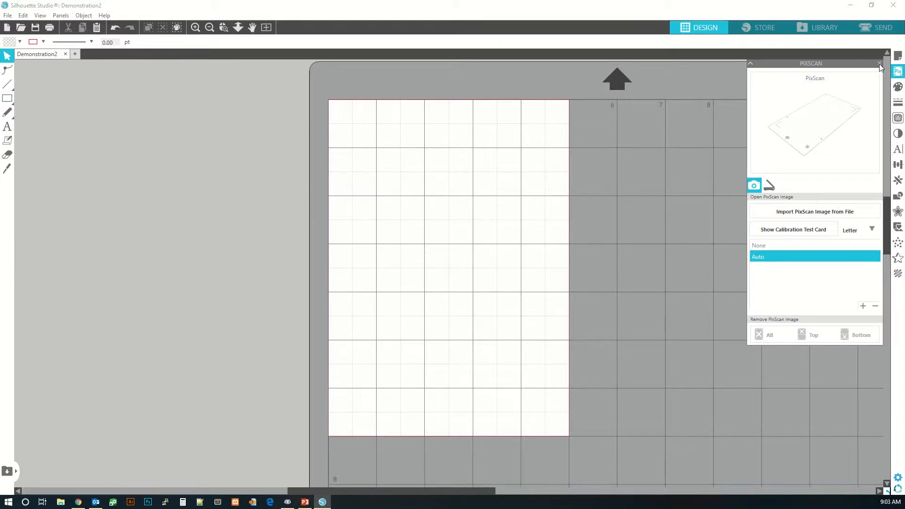
left_click(879, 63)
- Open the Fill panel and draw a rectangle about 4.23 by 2.18 in near the top of the page
left_click(899, 89)
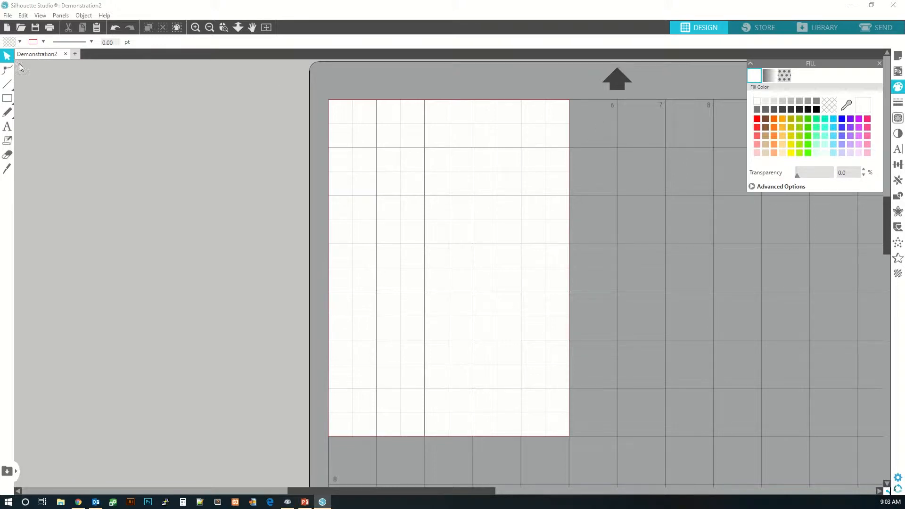
left_click(21, 99)
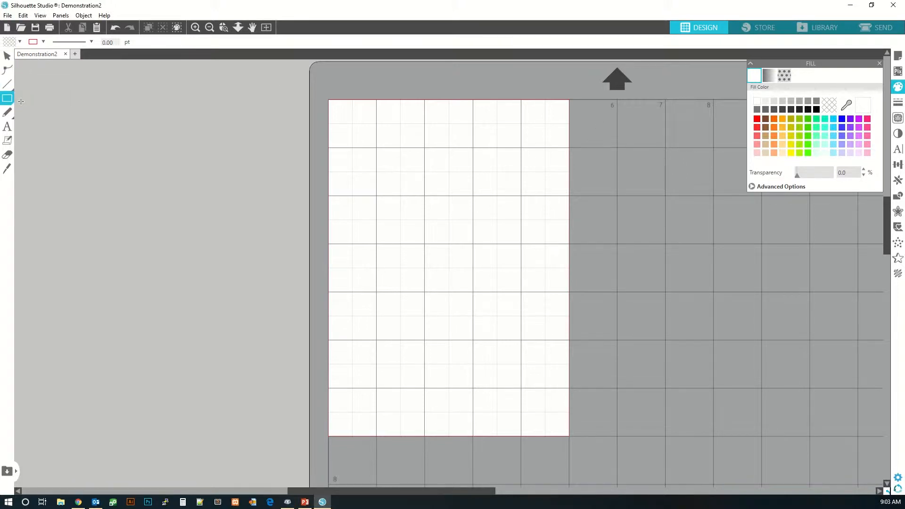
left_click_drag(347, 121, 558, 233)
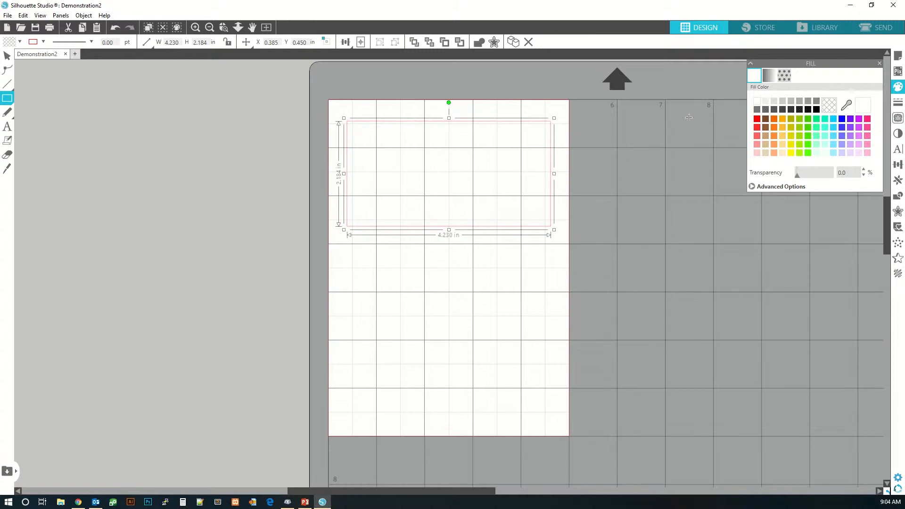
- Try red and green solid fills on the rectangle, then set it back to no fill
left_click(759, 127)
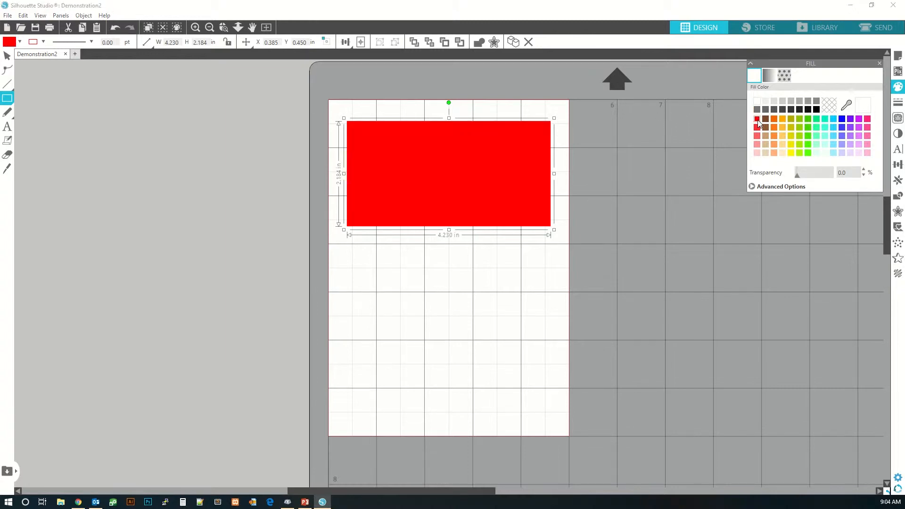
left_click(782, 119)
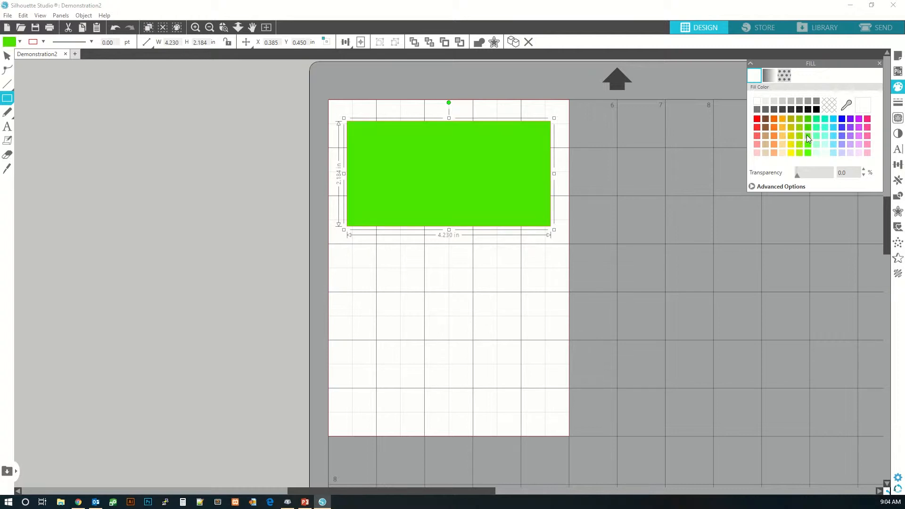
left_click(830, 107)
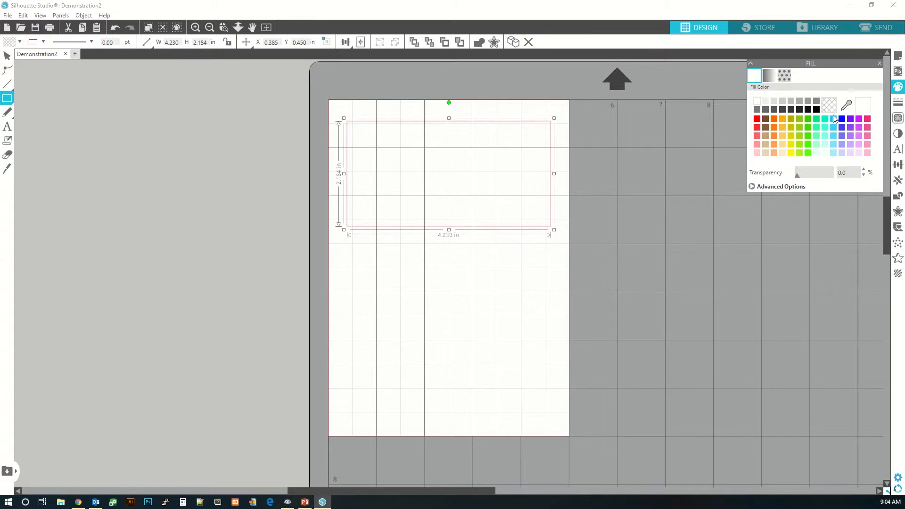
- Try an orange gradient fill and a black geometric pattern fill on the rectangle, then undo both
left_click(770, 76)
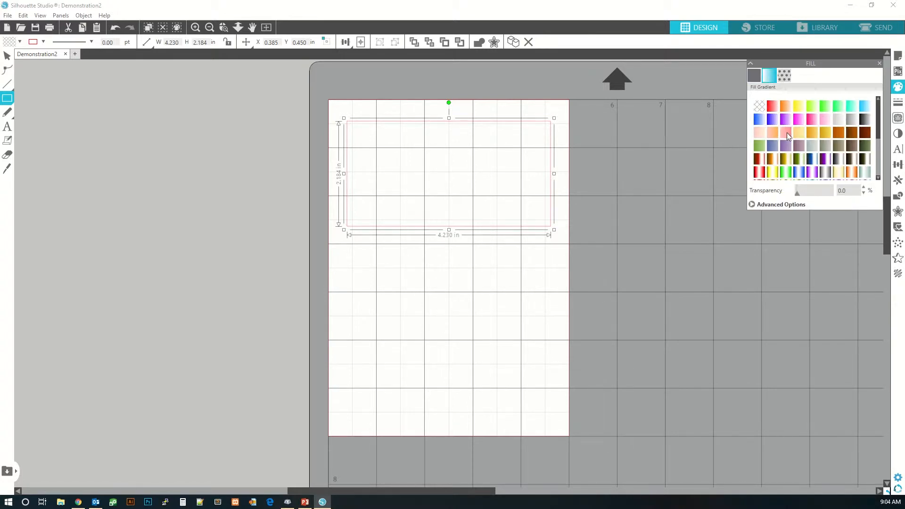
left_click(786, 104)
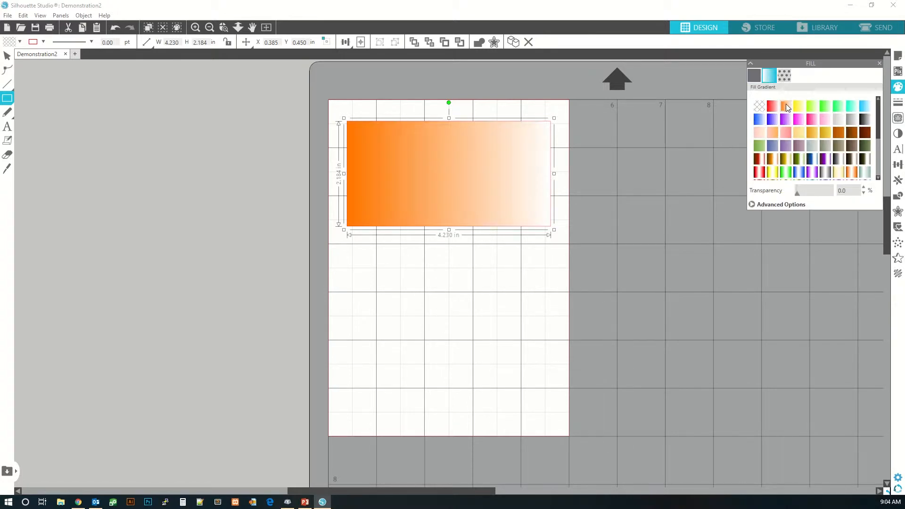
left_click(782, 78)
left_click(786, 133)
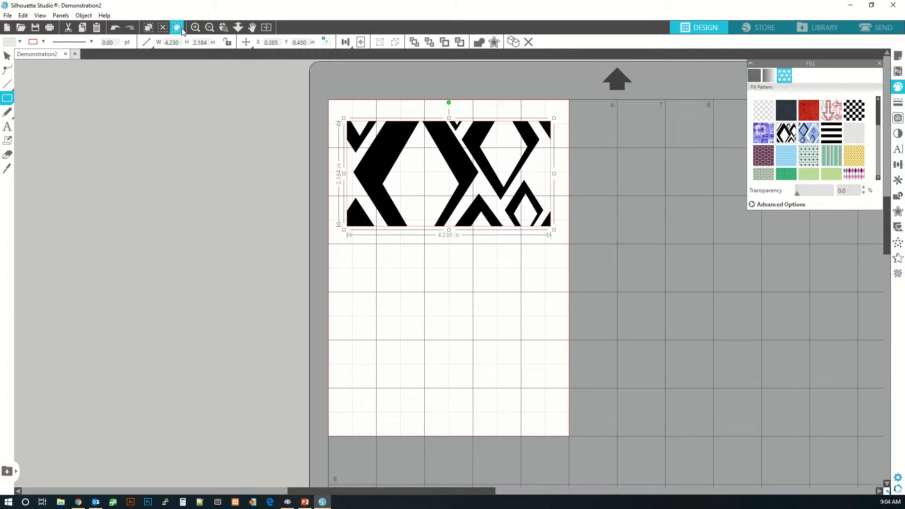
left_click(114, 31)
left_click(115, 30)
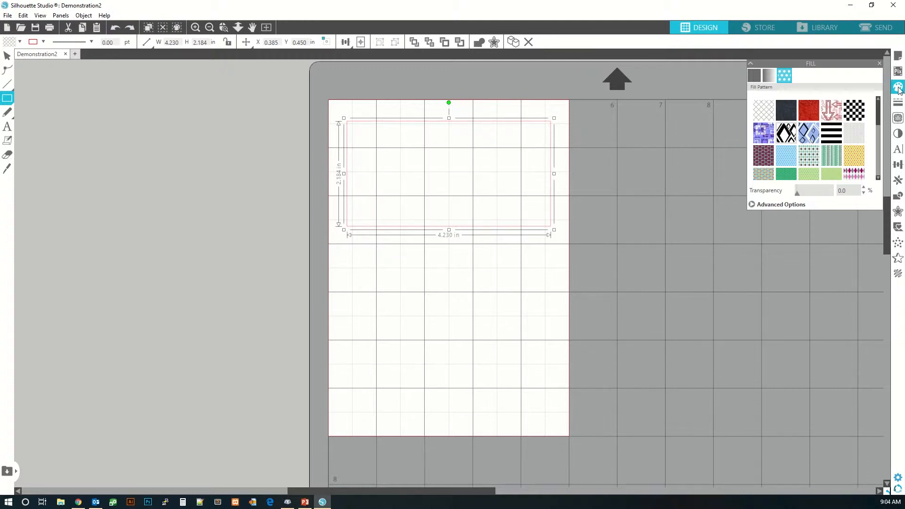
- Open Line Style and change the rectangle's outline to a long-dash line style
left_click(900, 105)
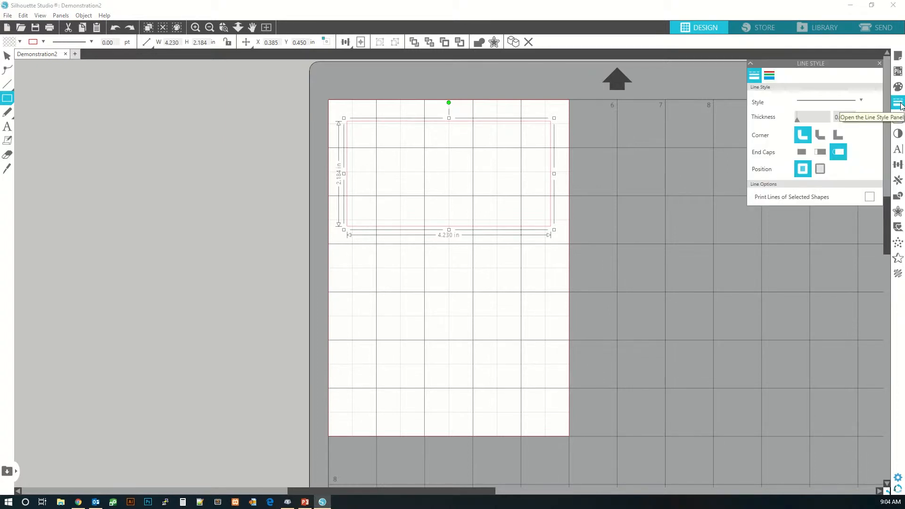
left_click(847, 102)
left_click(831, 117)
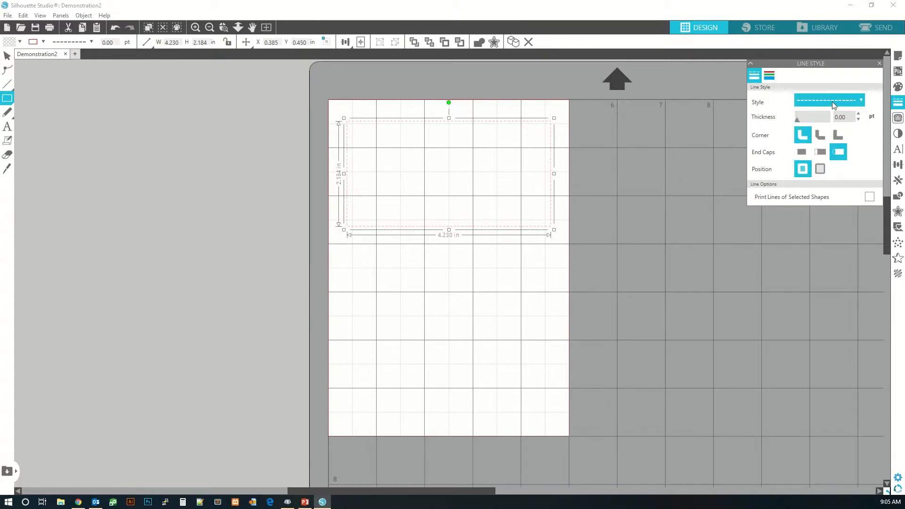
left_click(833, 102)
left_click(823, 141)
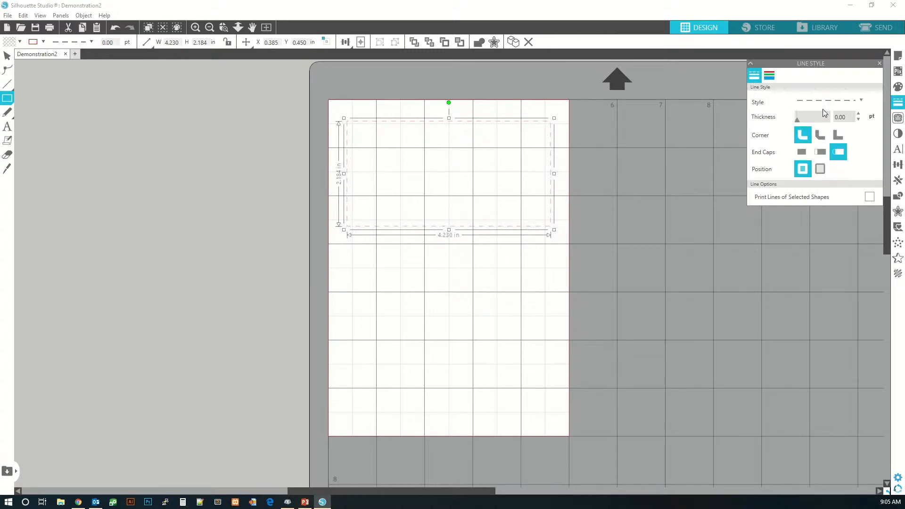
left_click(825, 101)
left_click(828, 157)
- Set the outline thickness to 4.75 pt and change the end cap and corner styles
left_click(844, 157)
left_click_drag(799, 120, 806, 121)
left_click(838, 135)
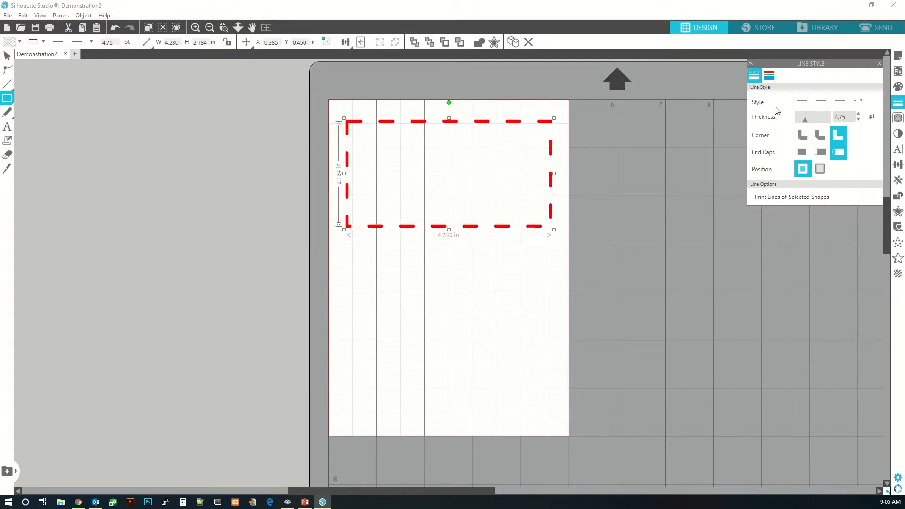
- Set the rectangle's outline color to brown in the line color swatches
left_click(770, 77)
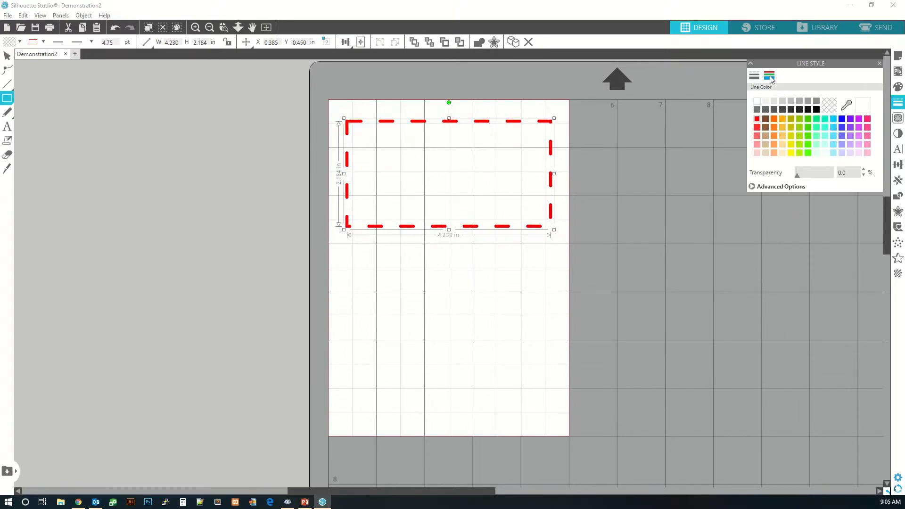
left_click(775, 135)
left_click(808, 126)
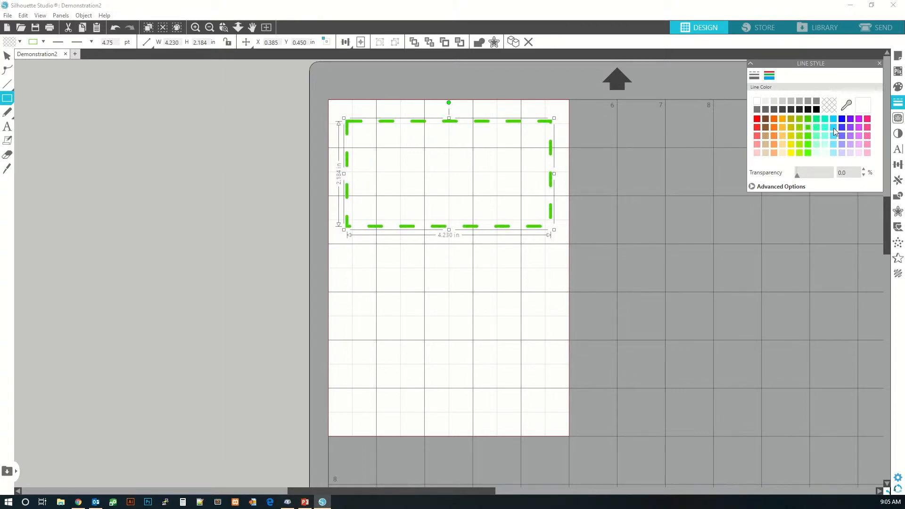
left_click(849, 127)
left_click(848, 145)
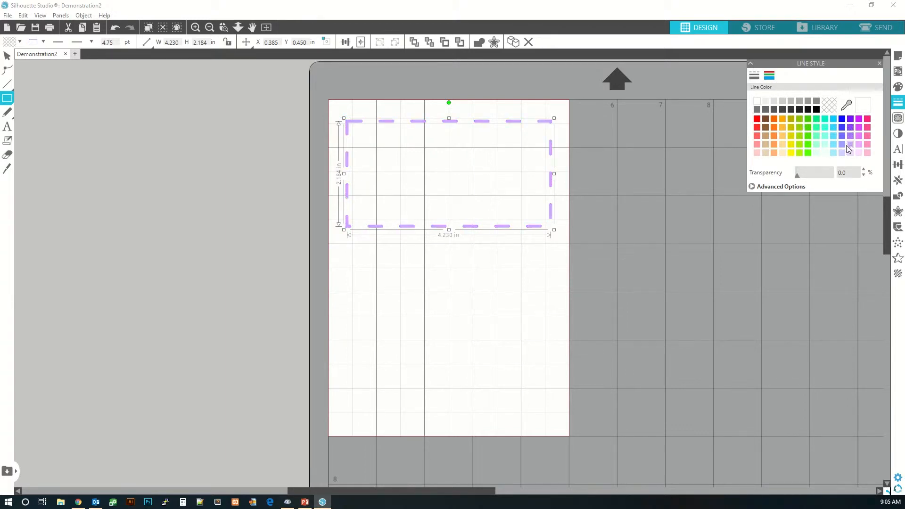
left_click(766, 128)
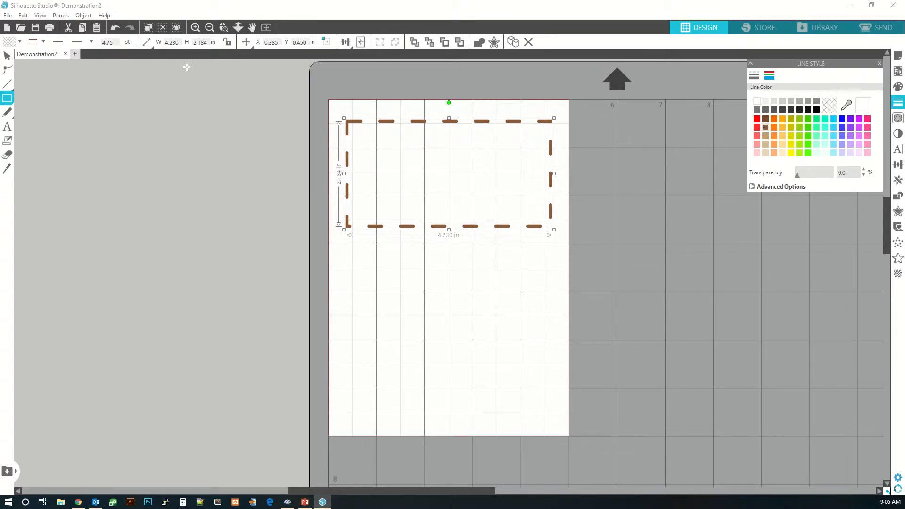
- Open and close the quick fill and line color swatches to review them
left_click(19, 41)
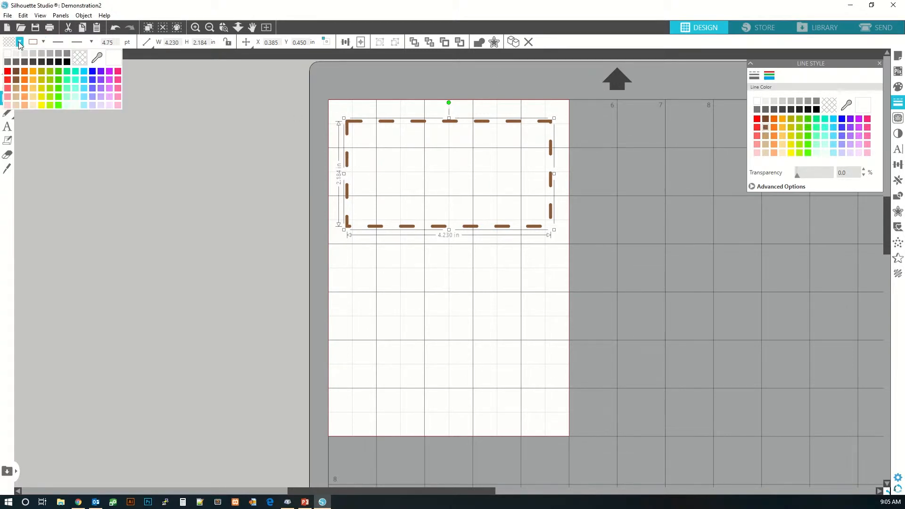
left_click(19, 42)
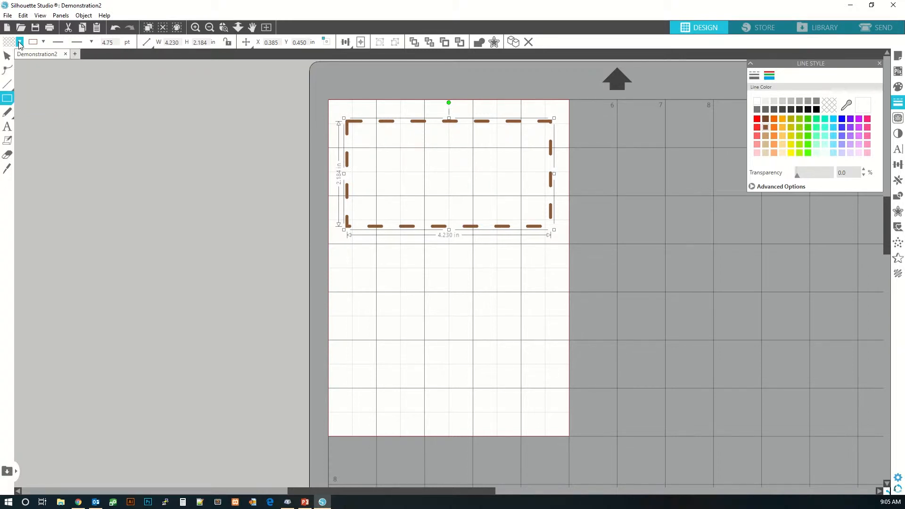
left_click(43, 42)
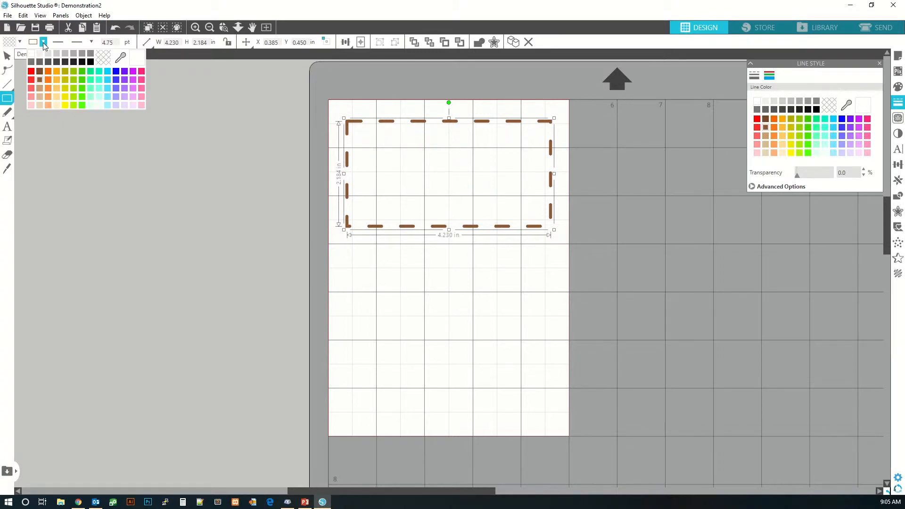
left_click(44, 43)
- Change the rectangle's outline to a solid line style
left_click(91, 42)
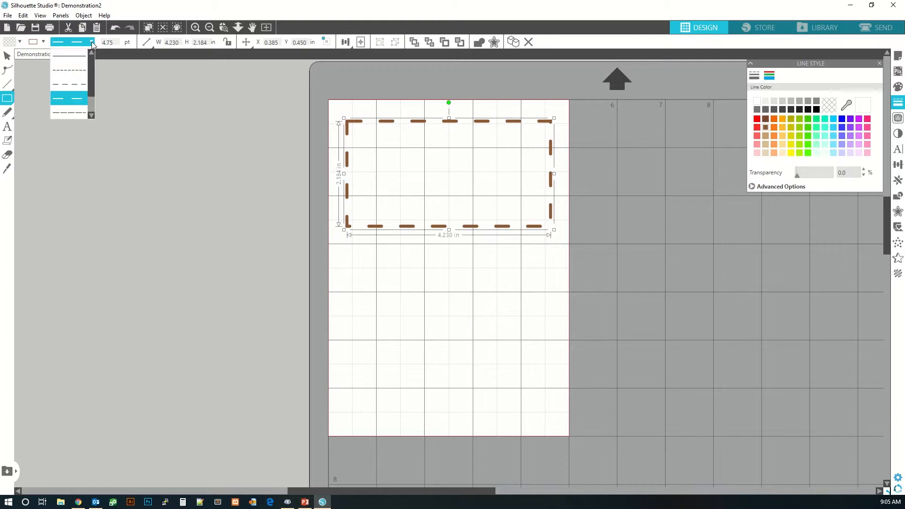
left_click(69, 56)
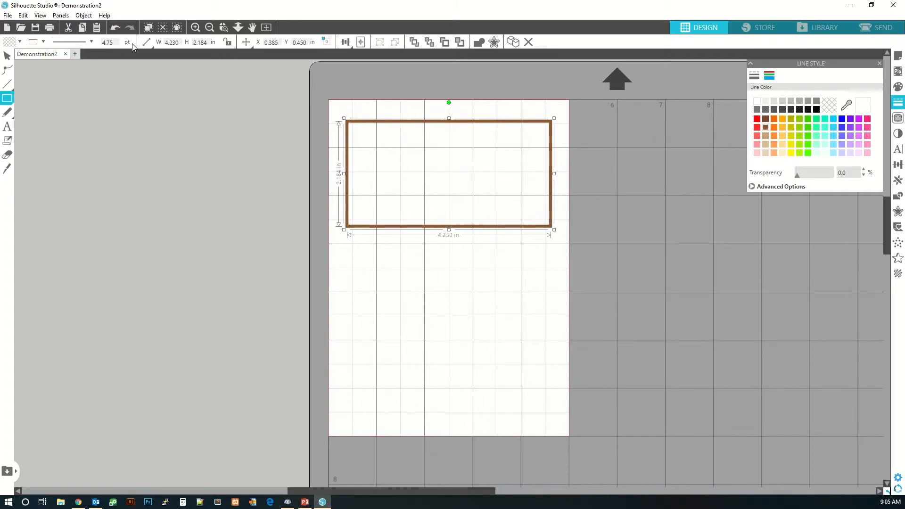
left_click(147, 42)
- Open the Trace panel to view its options
left_click(898, 119)
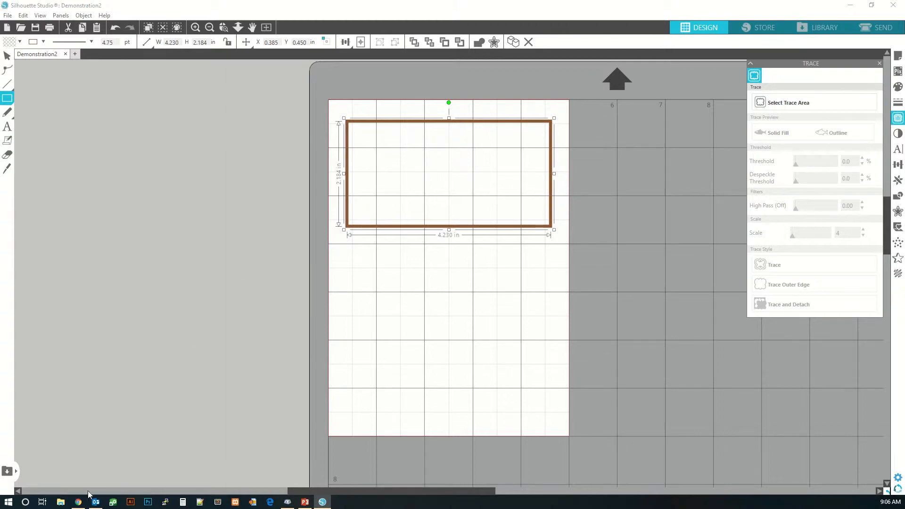
- Switch to the web browser and search Google for "circle clip art"
left_click(77, 503)
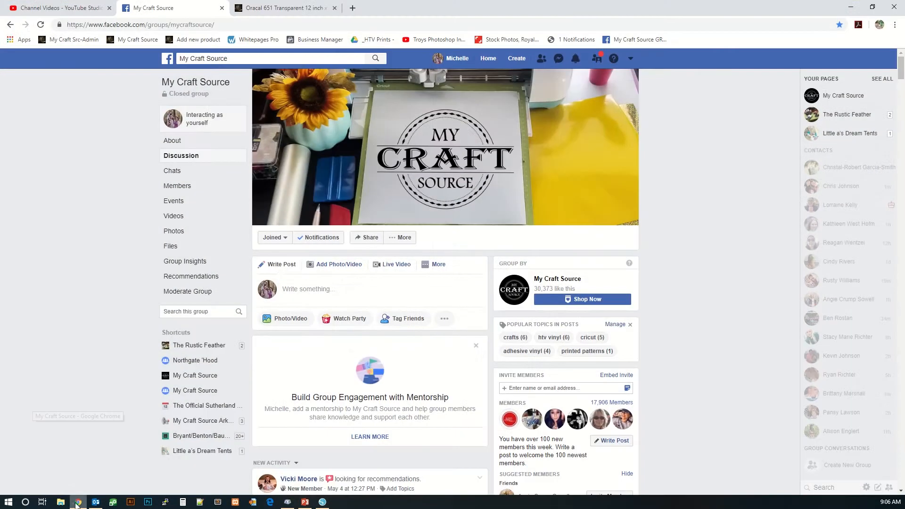
left_click(225, 24)
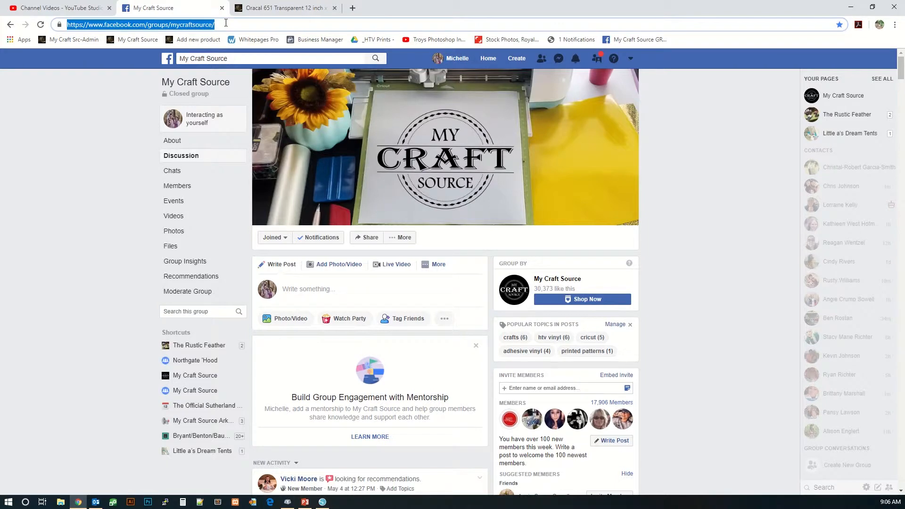
type("circl")
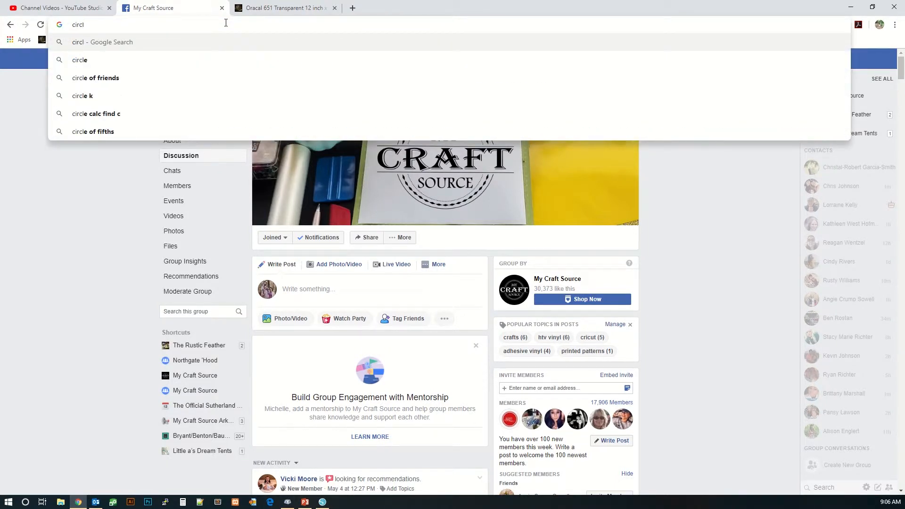
type("e clip art")
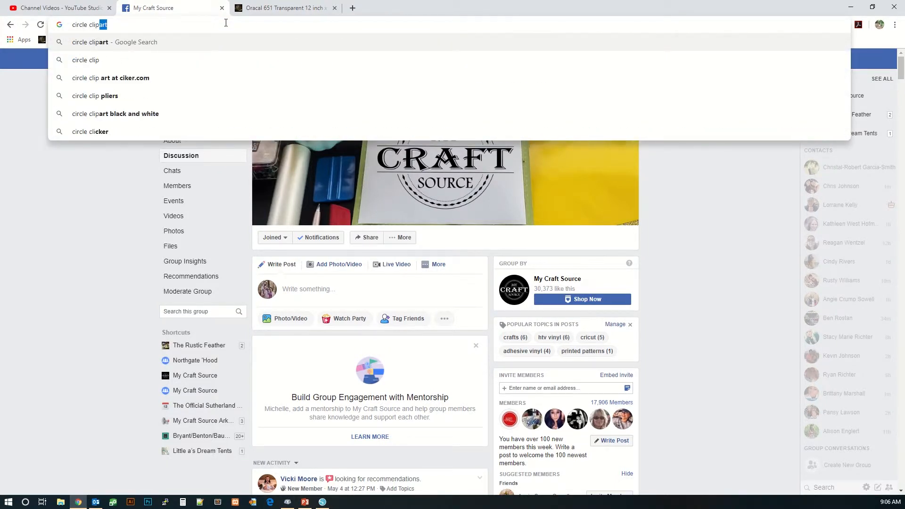
key("Return")
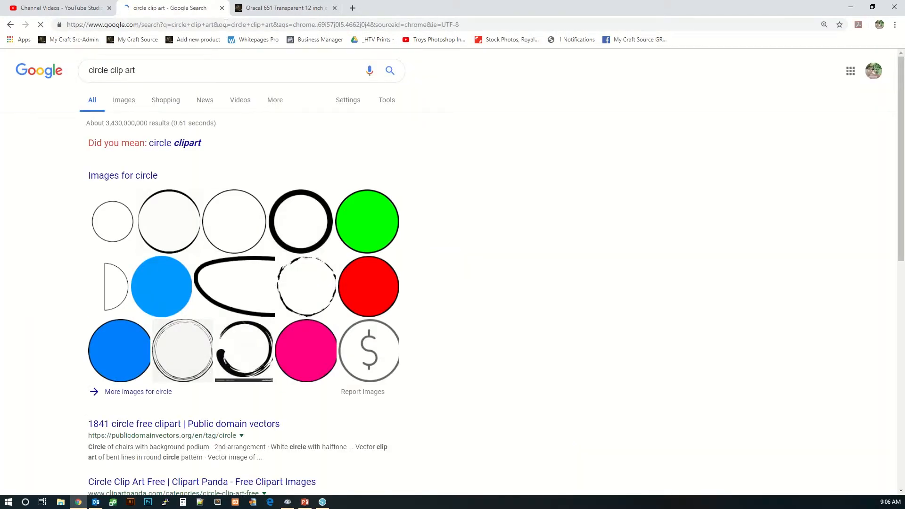
- Copy the orange circle image from the Google Images results
left_click(124, 100)
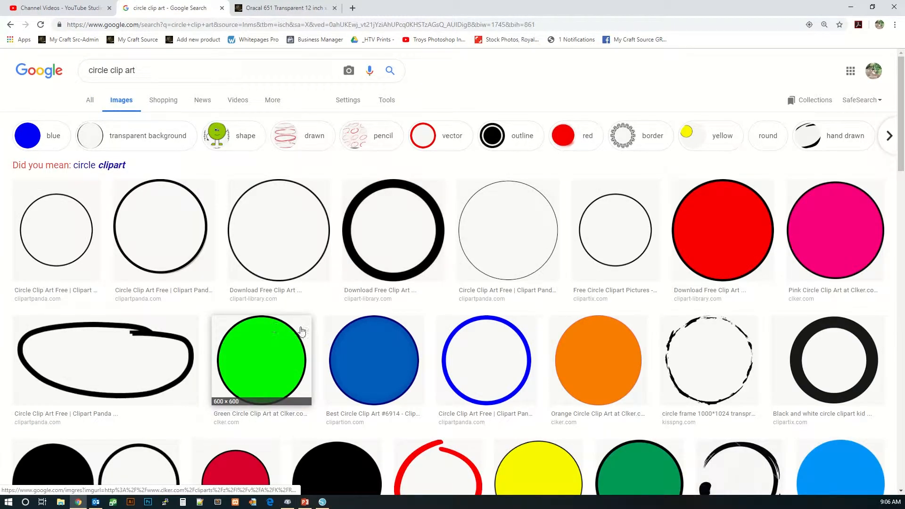
left_click(604, 359)
right_click(604, 360)
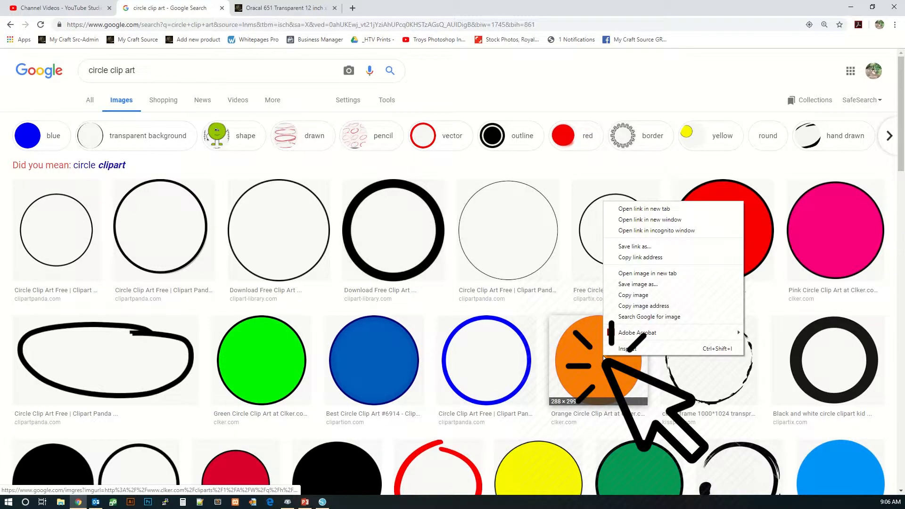
left_click(632, 295)
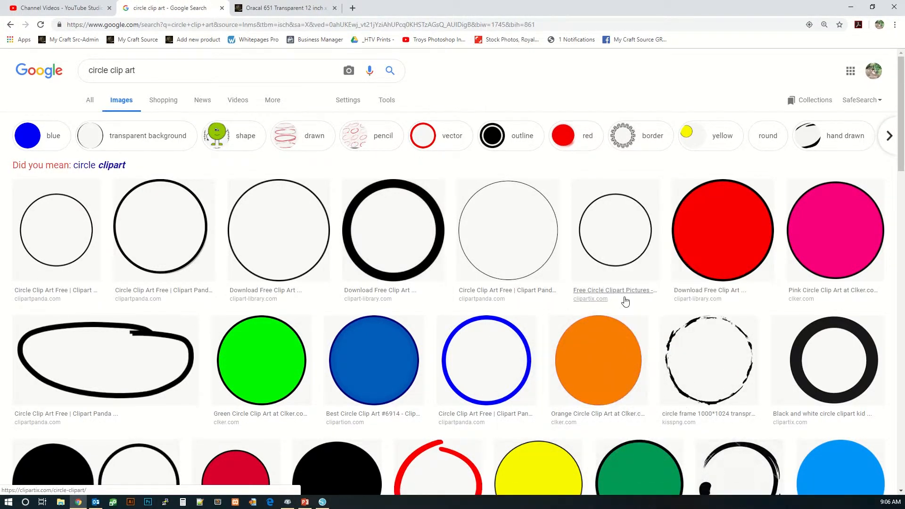
- Switch back to Silhouette Studio and paste the copied circle image onto the mat
left_click(322, 501)
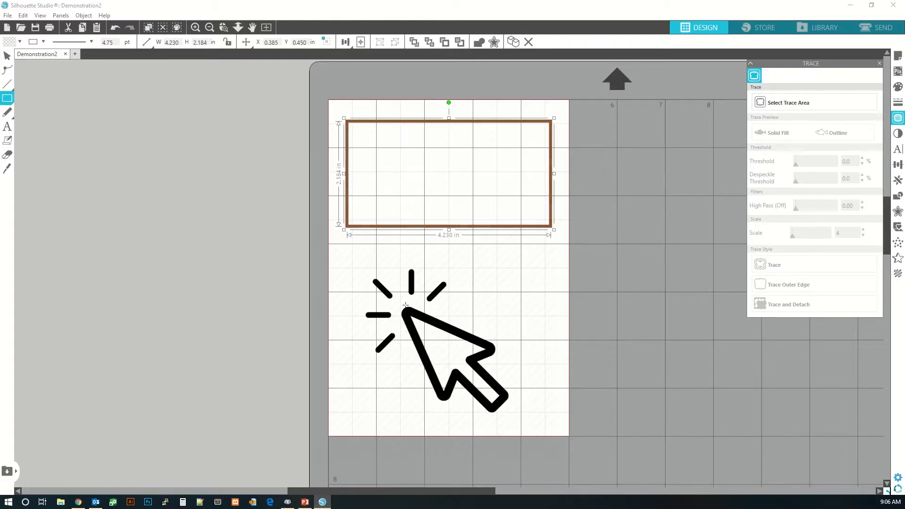
right_click(405, 305)
left_click(435, 141)
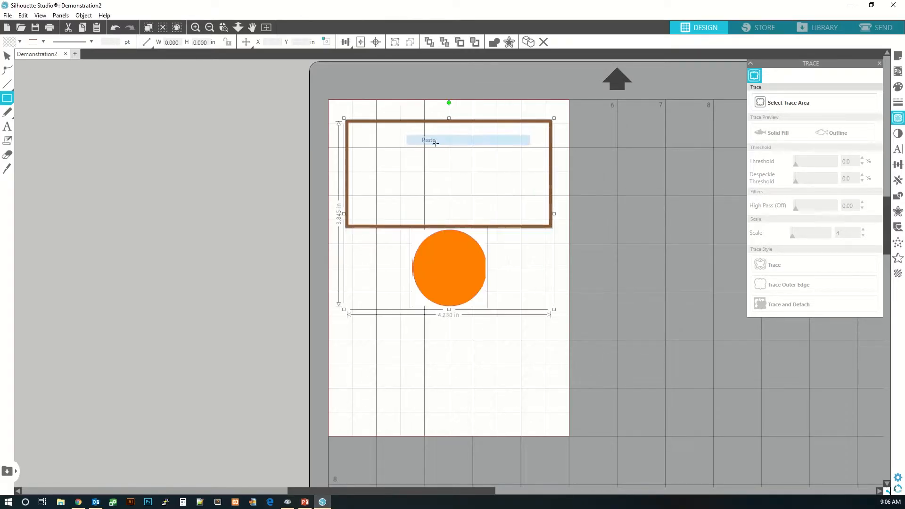
left_click(396, 343)
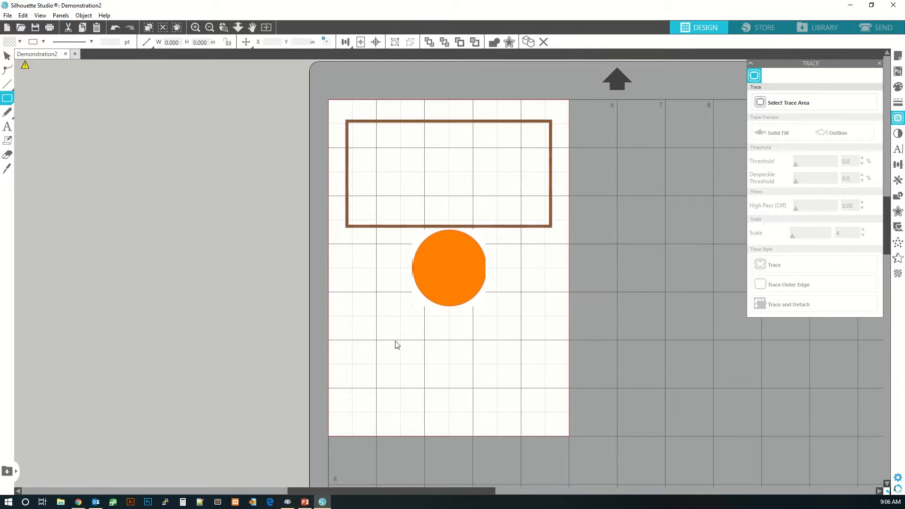
- Move the circle image below the rectangle and enlarge it to about 3.0 × 3.1 in
left_click_drag(443, 277, 448, 314)
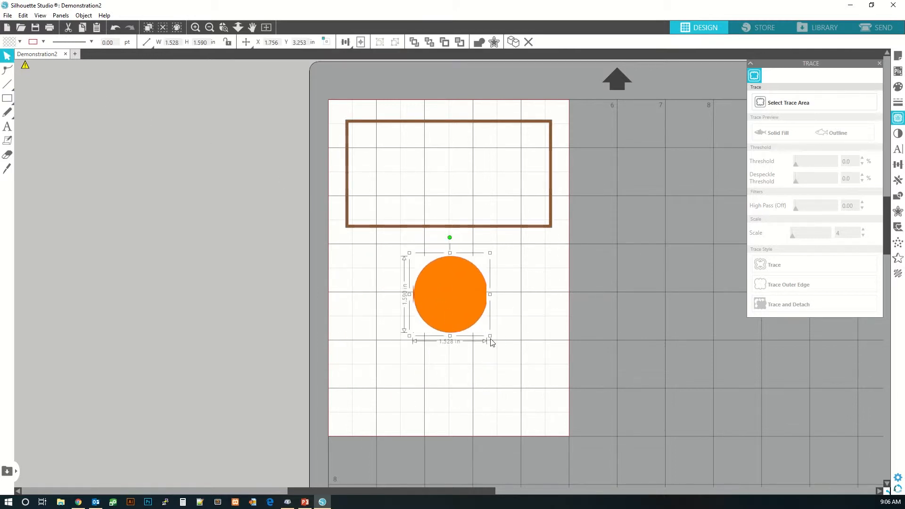
left_click_drag(490, 336, 561, 412)
left_click_drag(521, 384, 476, 372)
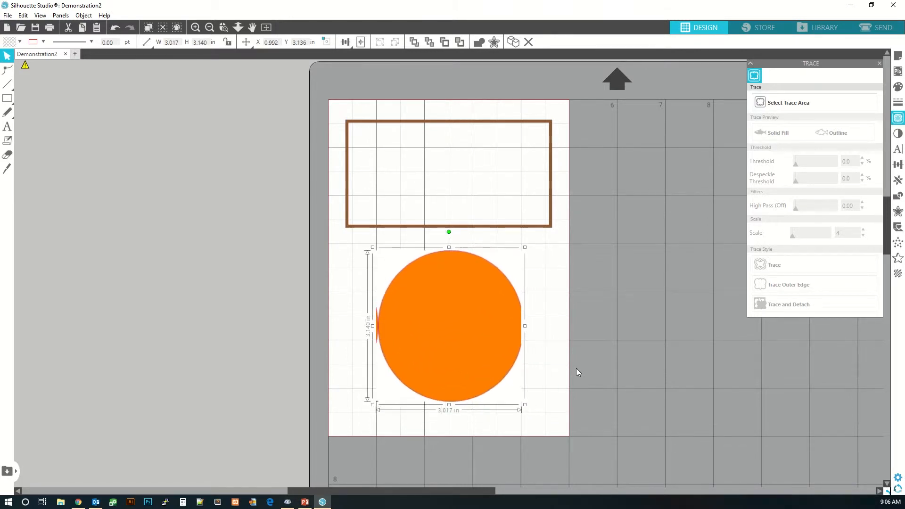
left_click(576, 369)
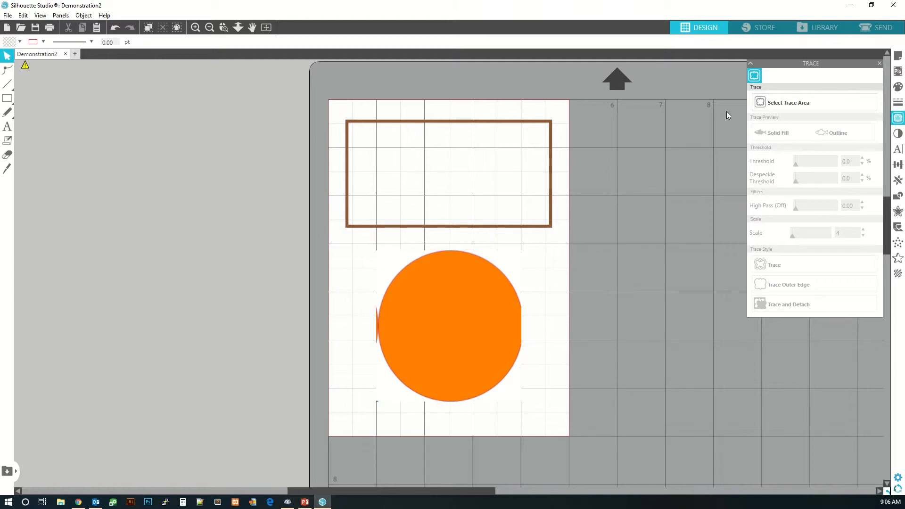
- Select a trace area around the circle image and set the trace threshold to 68%
left_click(805, 104)
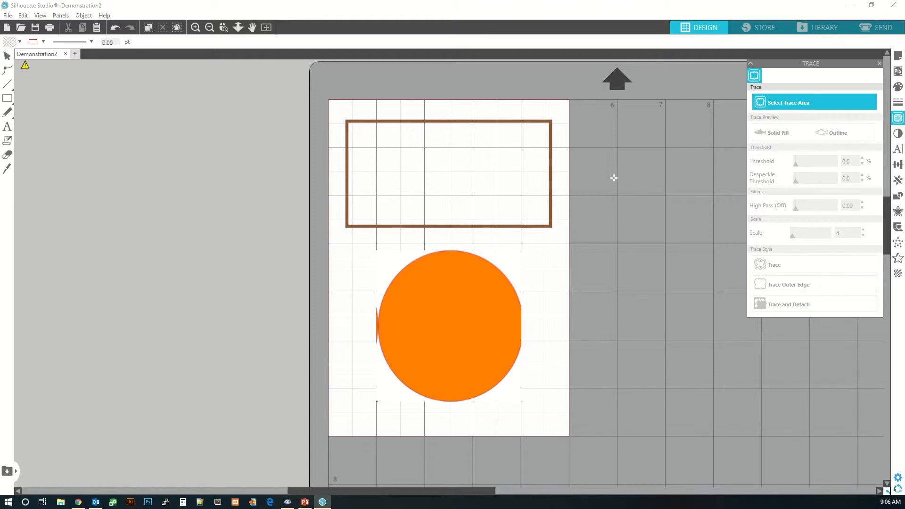
mouse_move(360, 245)
left_mouse_down()
mouse_move(403, 264)
mouse_move(496, 333)
mouse_move(556, 418)
left_mouse_up()
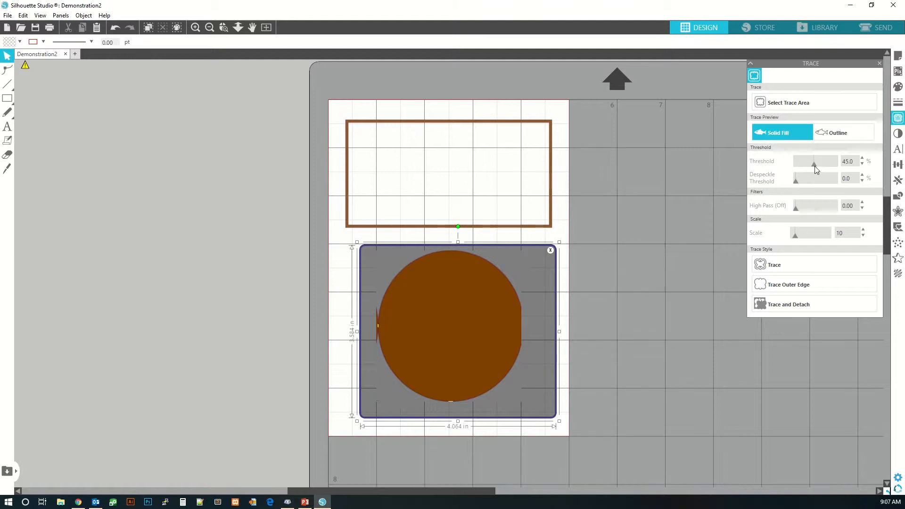
mouse_move(815, 164)
left_mouse_down()
mouse_move(803, 163)
mouse_move(850, 168)
mouse_move(819, 172)
left_mouse_up()
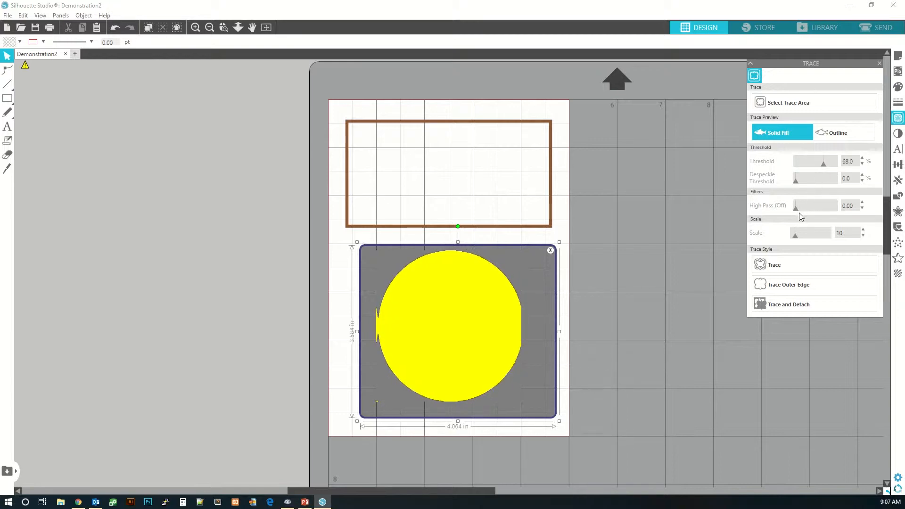
- Apply Trace to the circle image and drag the image aside to view the cut line
mouse_move(794, 237)
left_mouse_down()
mouse_move(829, 237)
mouse_move(794, 242)
left_mouse_up()
left_click(795, 265)
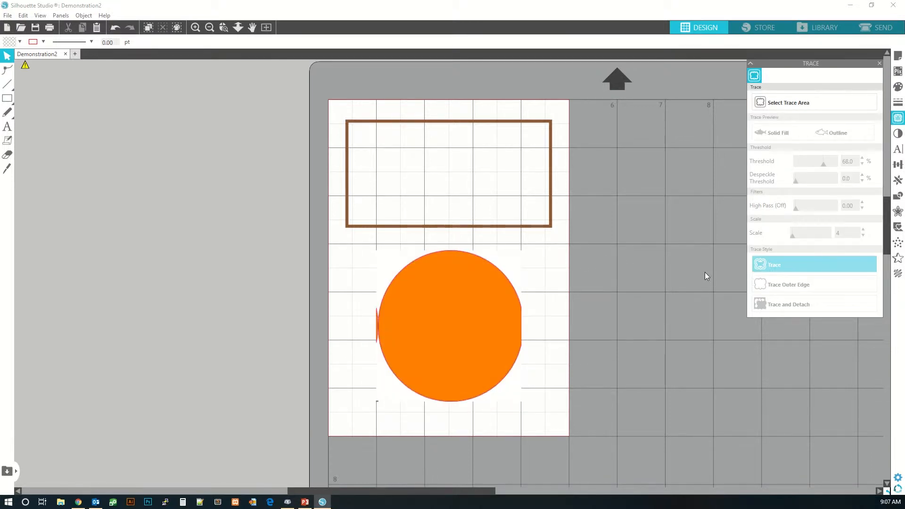
mouse_move(500, 332)
left_mouse_down()
mouse_move(357, 301)
mouse_move(261, 307)
left_mouse_up()
left_click(301, 347)
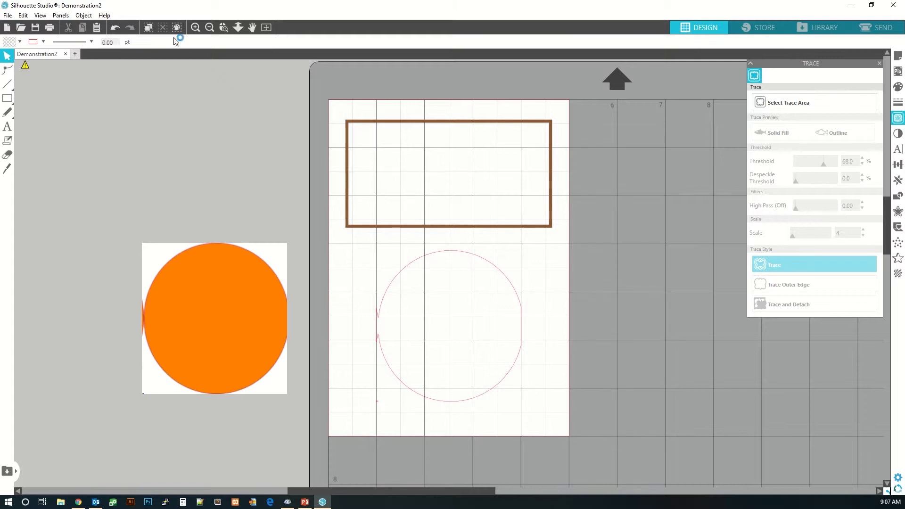
- Undo the trace and the image move
left_click(116, 27)
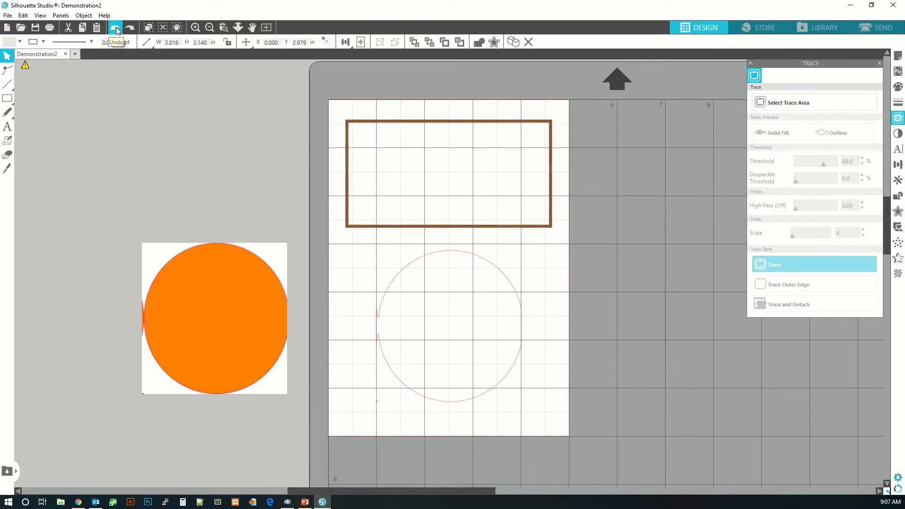
left_click(116, 29)
left_click(116, 28)
left_click(116, 27)
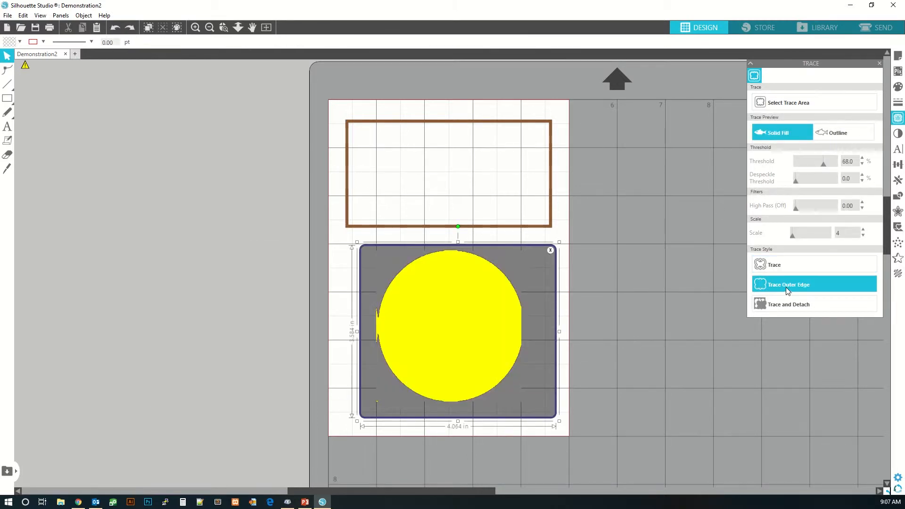
- Apply Trace and Detach to the circle image and drag the circle and its background apart
left_click(785, 305)
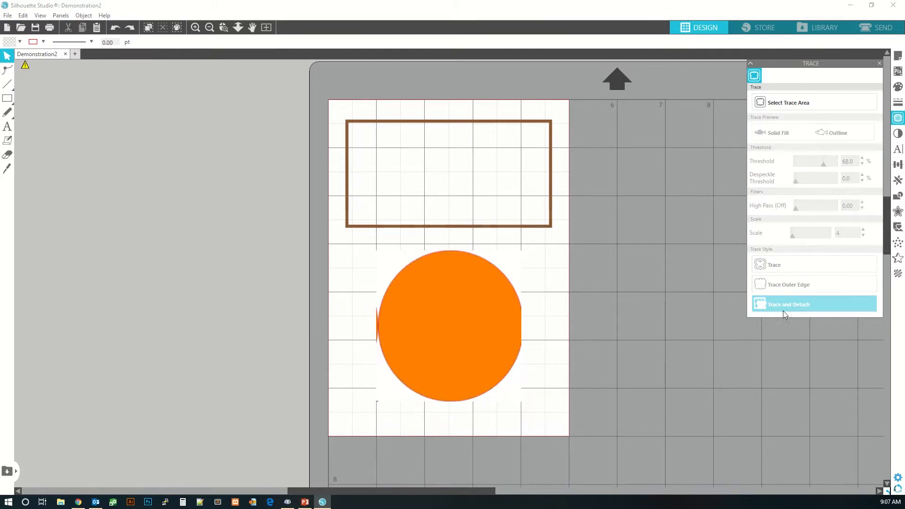
left_click_drag(474, 322, 232, 319)
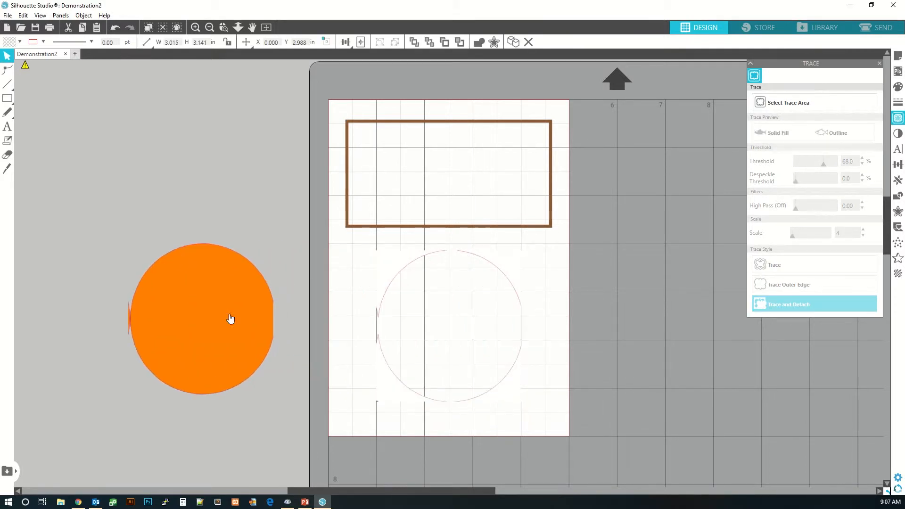
mouse_move(517, 279)
left_mouse_down()
mouse_move(543, 323)
mouse_move(716, 303)
mouse_move(519, 278)
mouse_move(720, 279)
left_mouse_up()
left_click(728, 295)
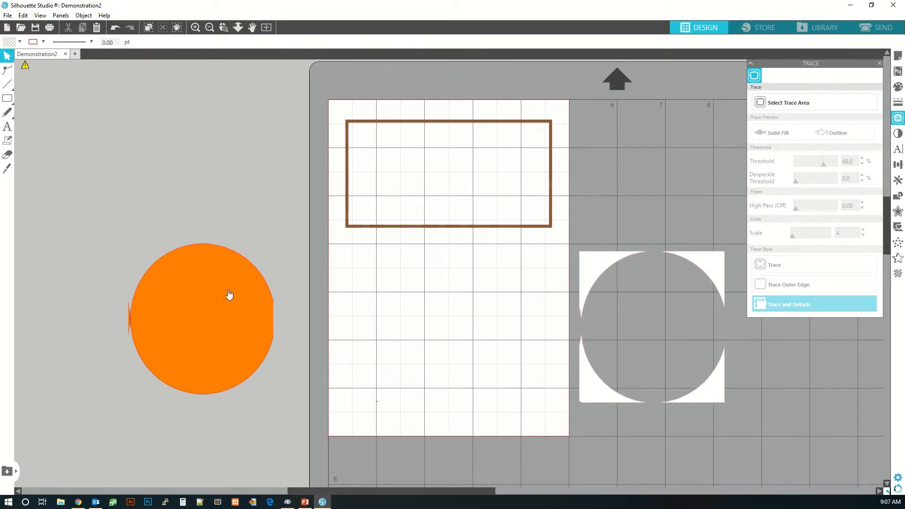
- Delete the detached circle and its leftover background piece
mouse_move(230, 297)
left_mouse_down()
mouse_move(535, 243)
mouse_move(677, 147)
left_mouse_up()
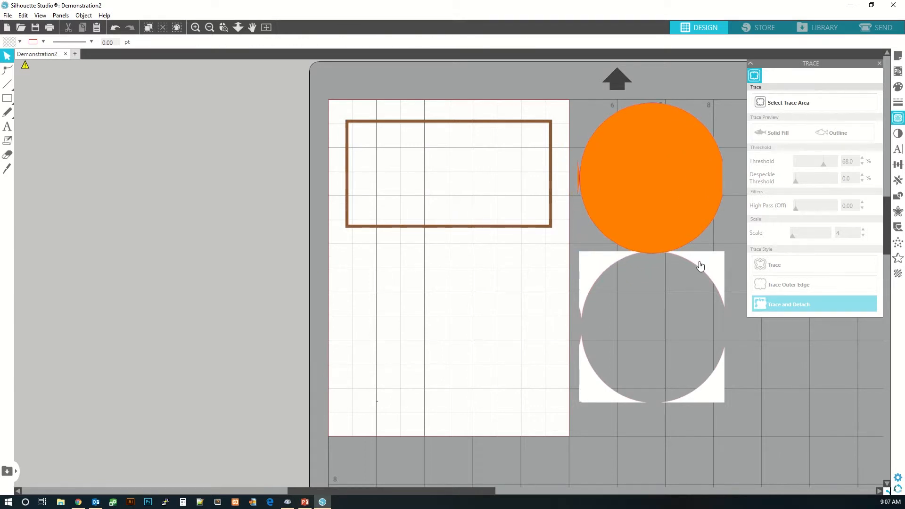
left_click_drag(661, 212, 662, 201)
left_click(660, 221)
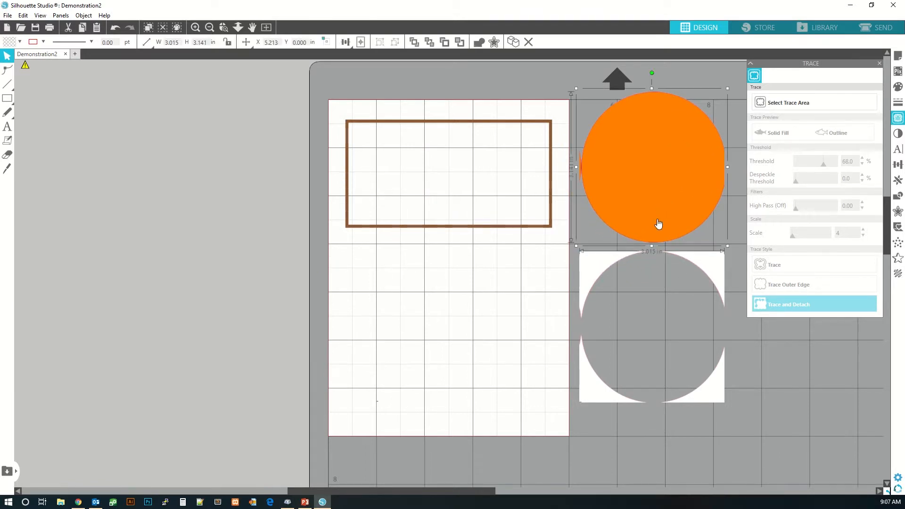
key("Delete")
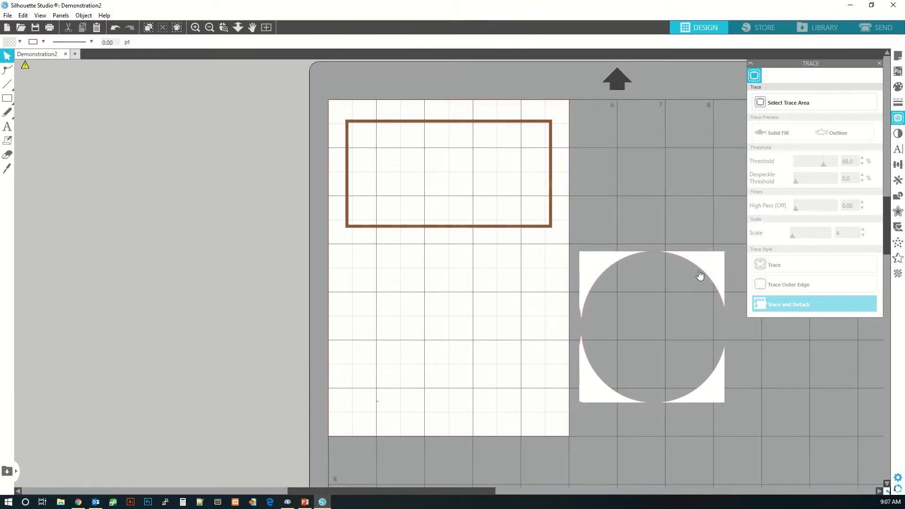
left_click(697, 292)
key("Delete")
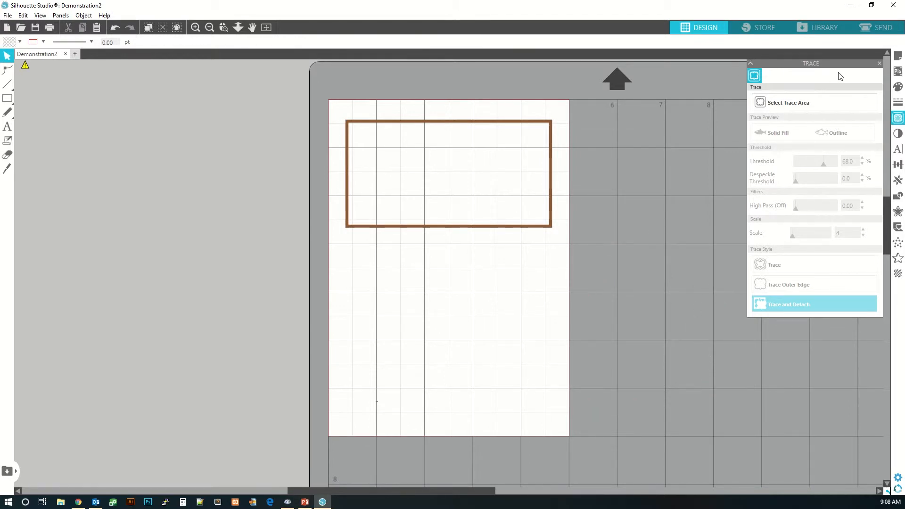
- Open the Text Style panel and add the text "Hi There!" inside the rectangle with the Text tool
left_click(898, 134)
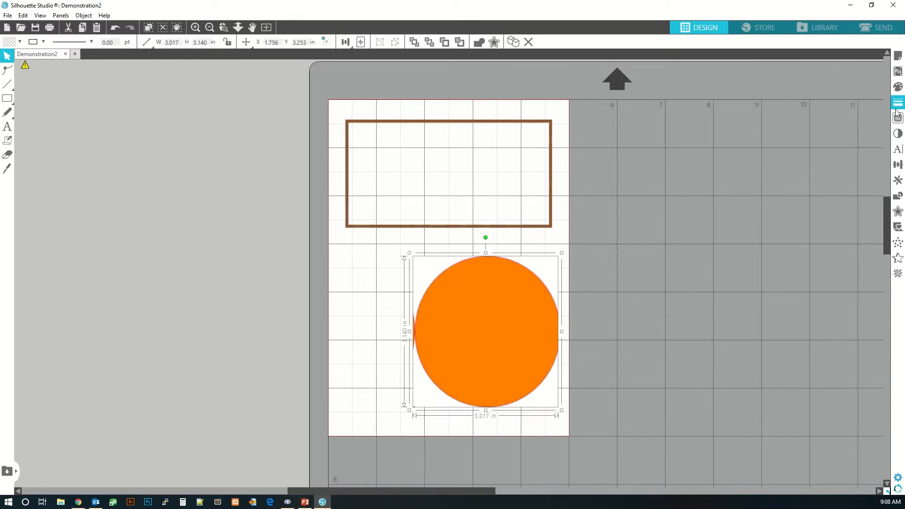
left_click(898, 150)
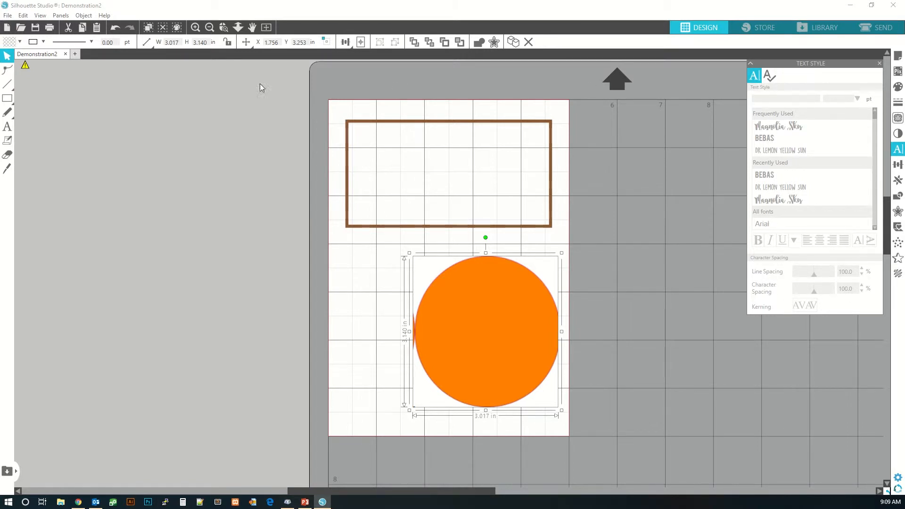
left_click(7, 127)
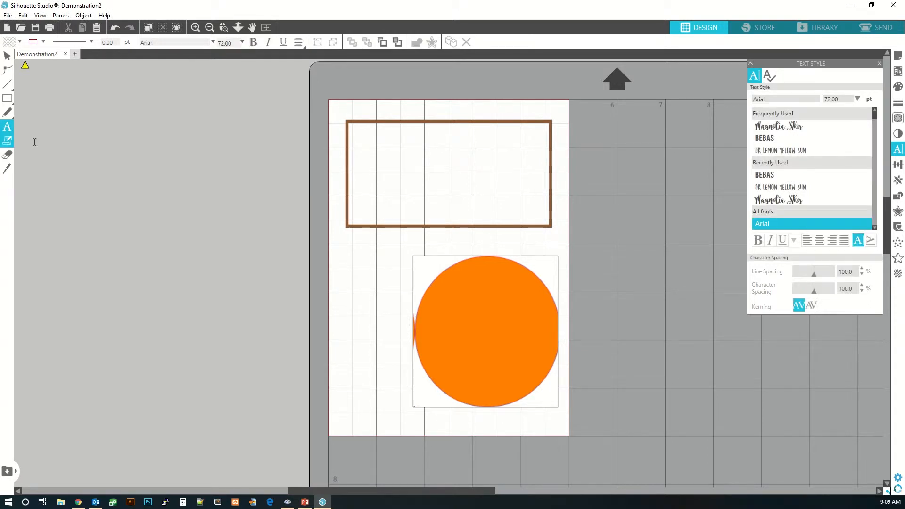
left_click(355, 152)
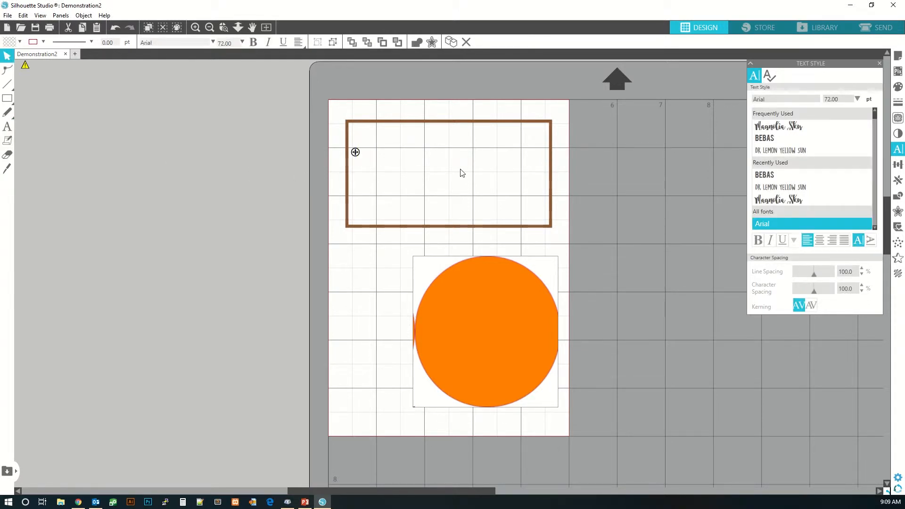
type("Hi th")
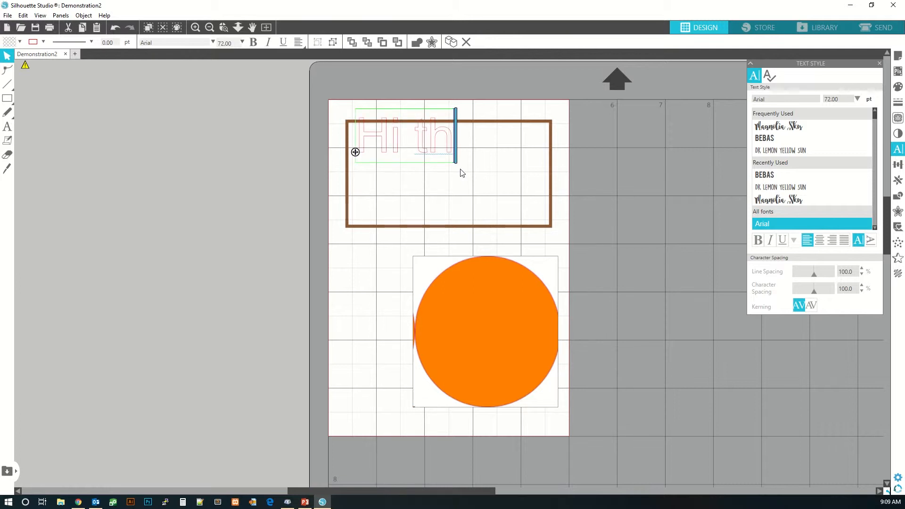
key("BackSpace")
key("BackSpace")
type("There")
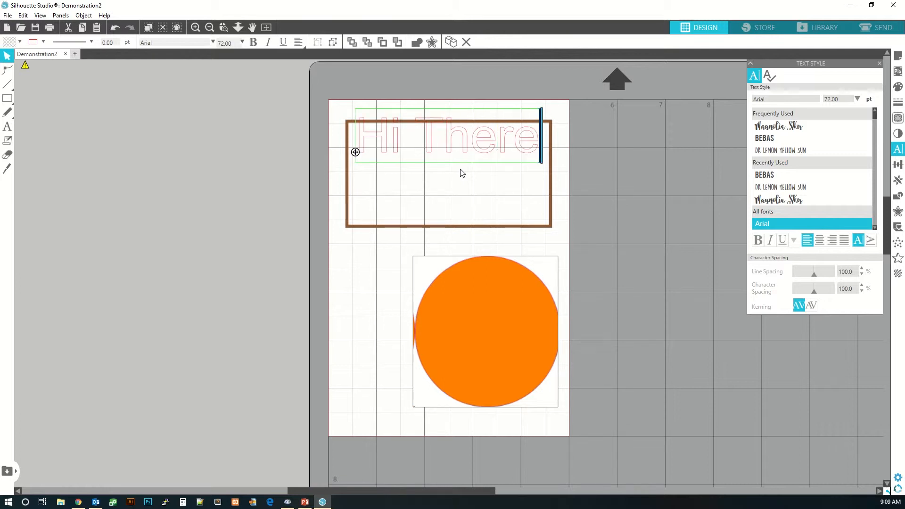
type("!")
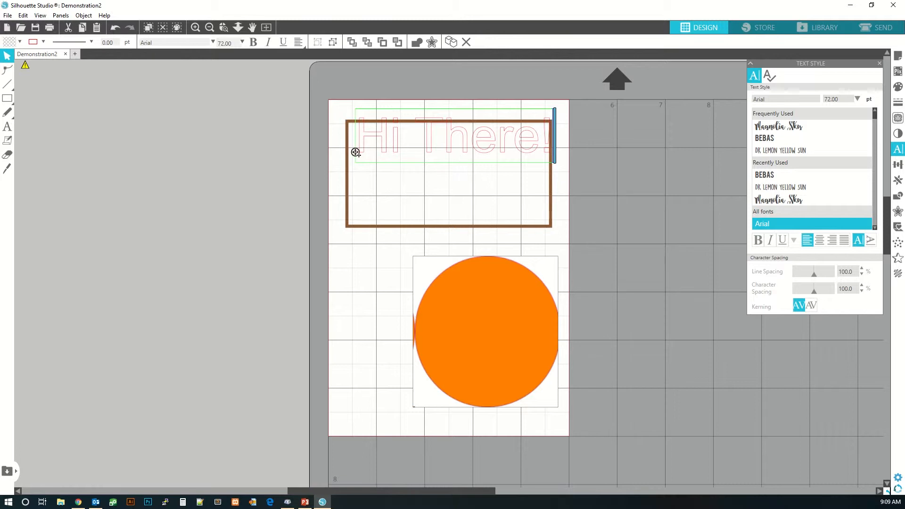
- Move the text down inside the rectangle, select it and apply the DK Lemon Yellow Sun font after trying Magnolia Sky and Bebas
left_click_drag(357, 155, 355, 185)
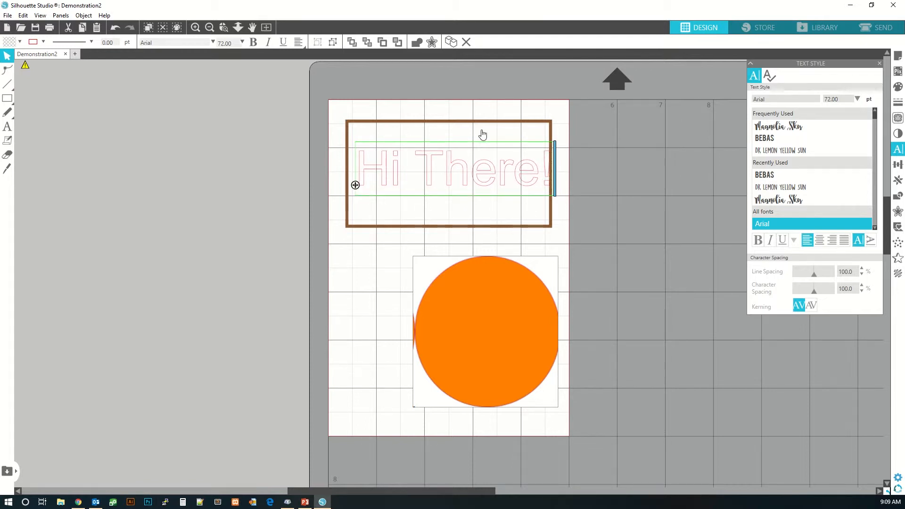
left_click(770, 126)
left_click_drag(552, 175, 356, 182)
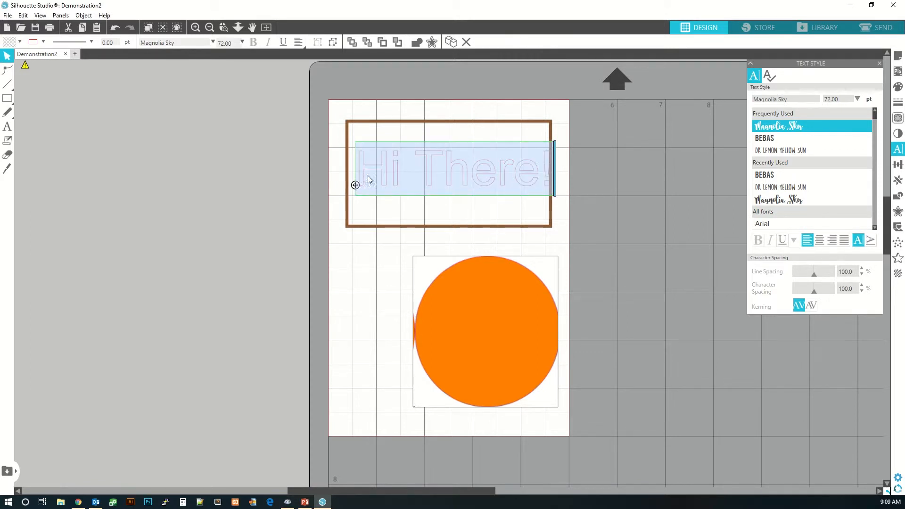
left_click(766, 139)
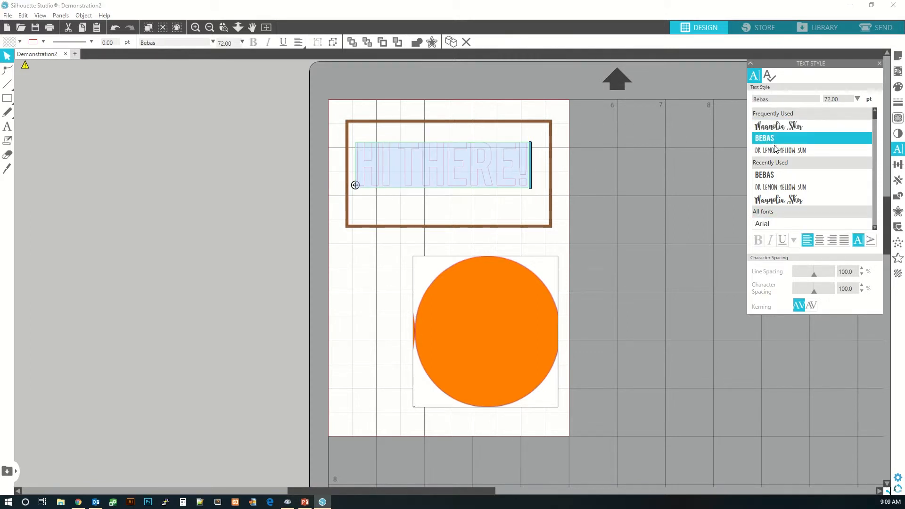
left_click(778, 152)
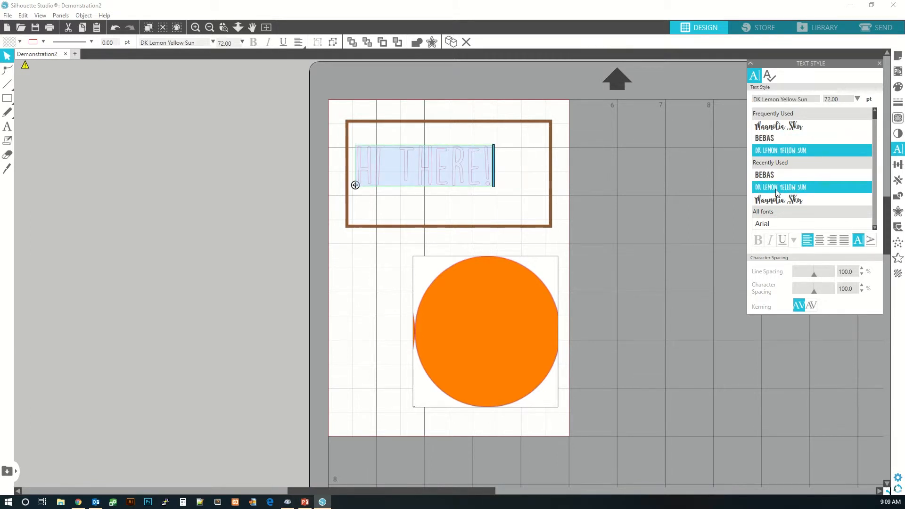
- Try underline and vertical direction on the text, leaving it centre-aligned and horizontal
left_click(783, 241)
left_click(783, 241)
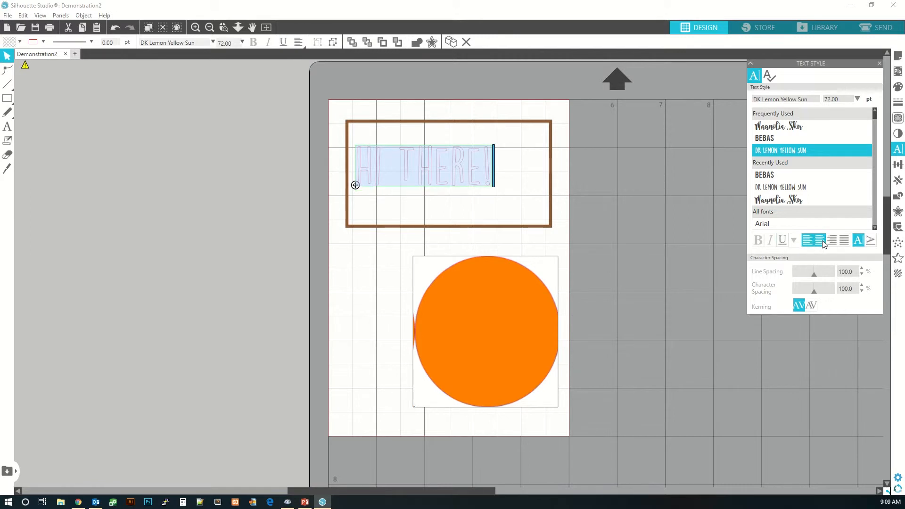
left_click(819, 241)
left_click(873, 242)
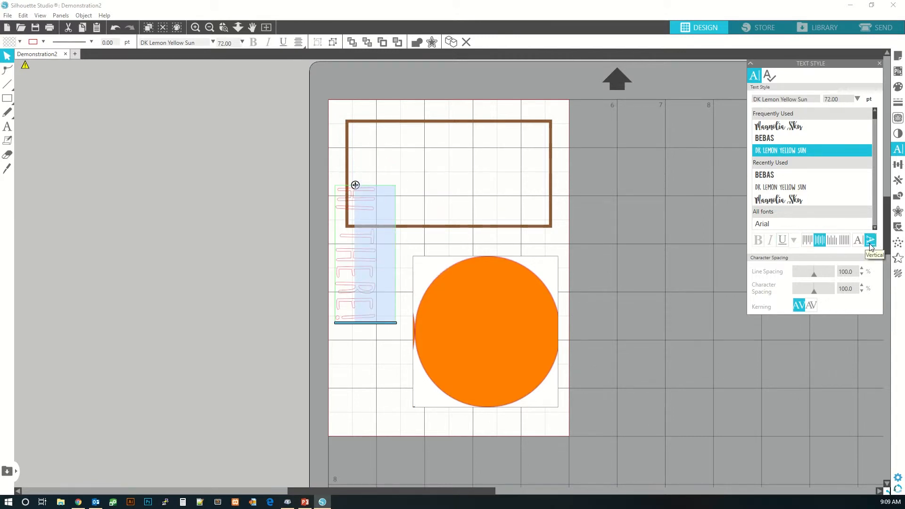
left_click(858, 241)
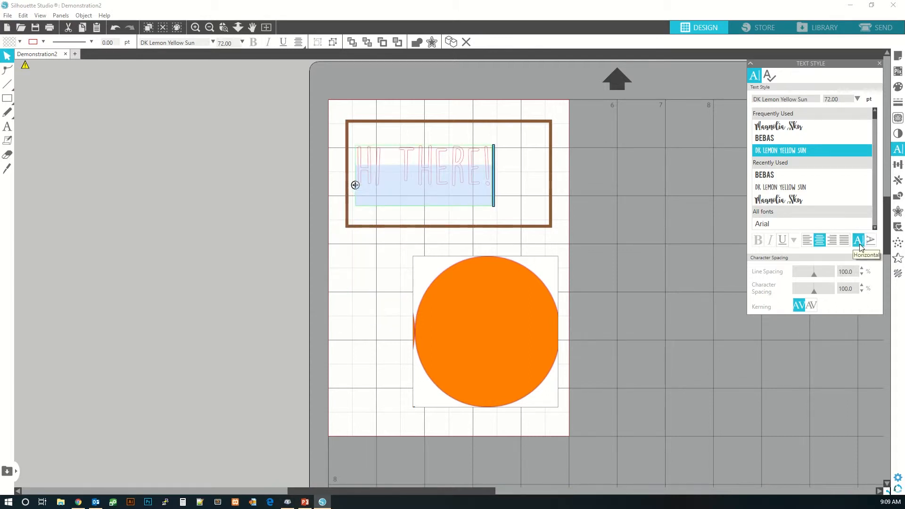
- Set the text's line spacing to 90% and character spacing to 105%, and switch the kerning option
left_click_drag(814, 279, 818, 298)
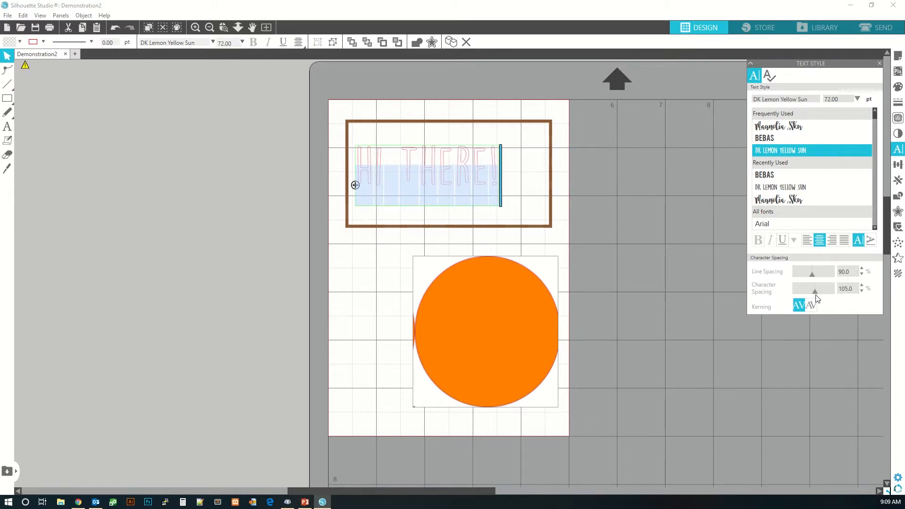
left_click(814, 305)
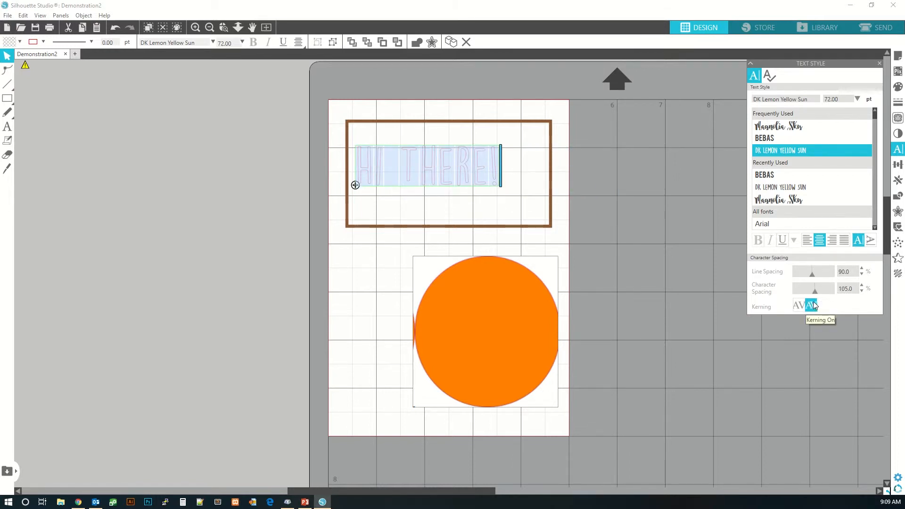
- Glance at the Spelling panel, then move the text box slightly right within the rectangle
left_click(768, 78)
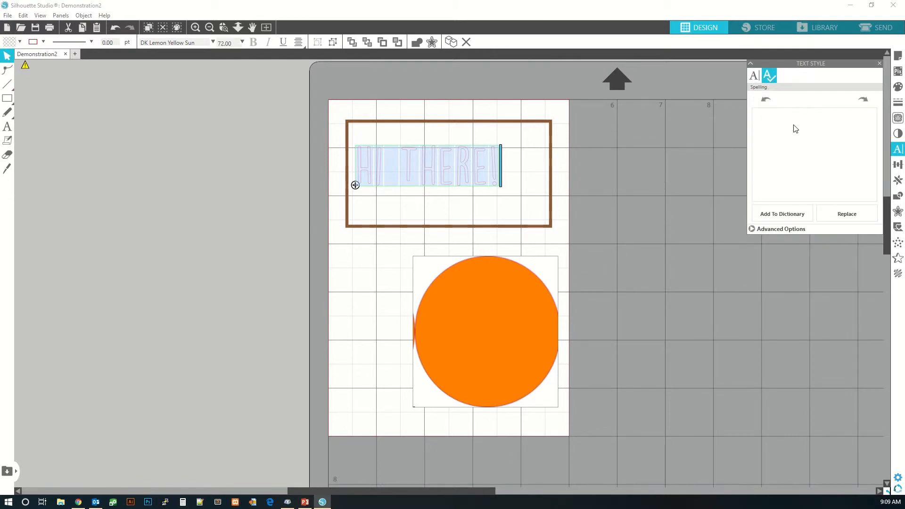
left_click(754, 77)
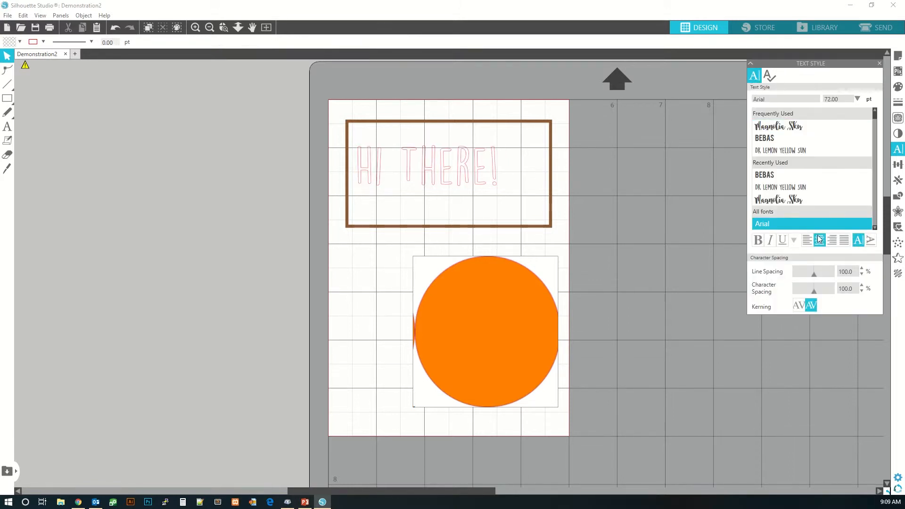
left_click(476, 185)
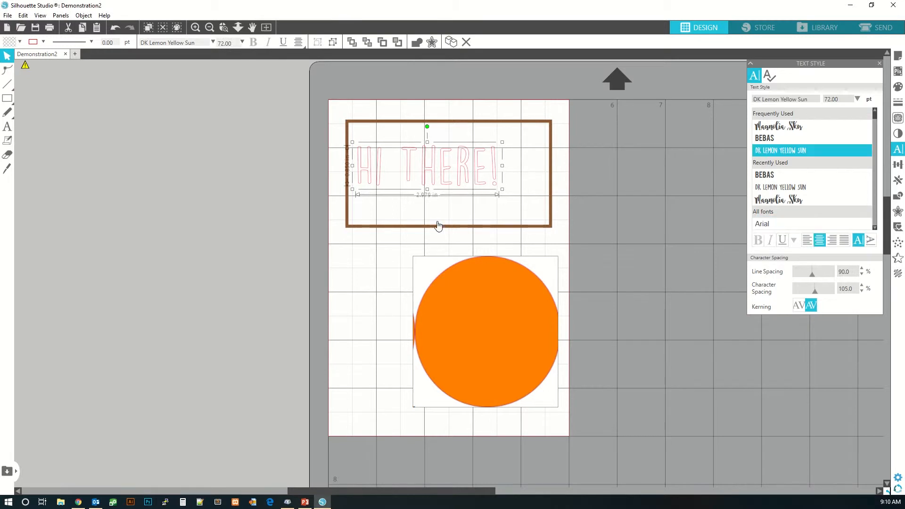
left_click_drag(422, 177, 446, 181)
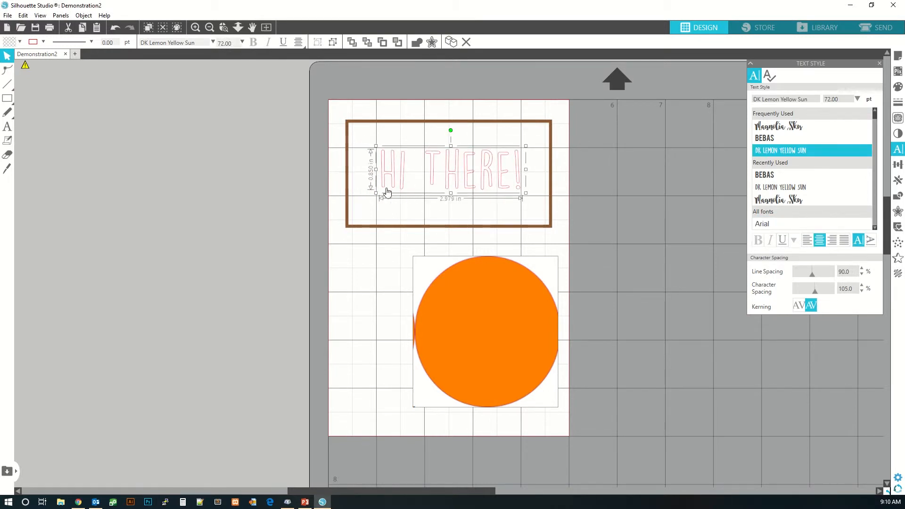
- Rotate the text box and drag it off the page to the right
left_click(375, 199)
left_click(383, 182)
double_click(383, 191)
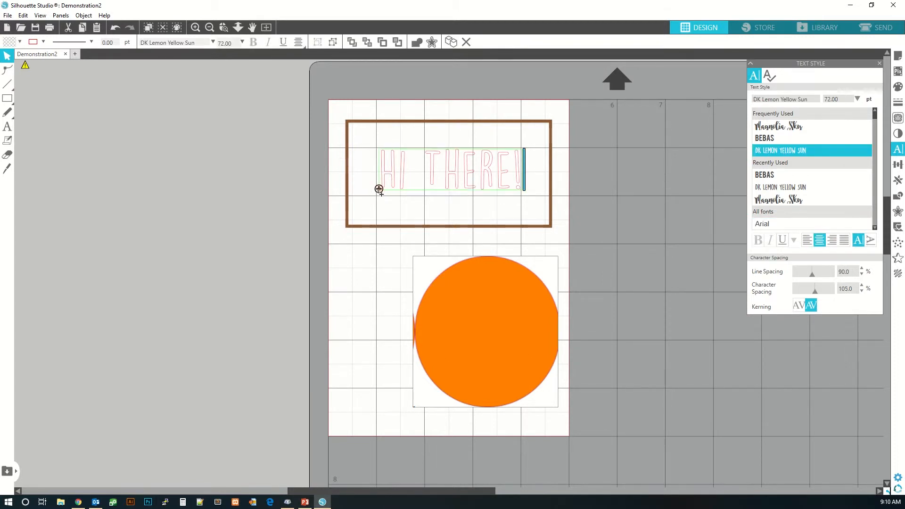
left_click_drag(380, 191, 457, 241)
left_click_drag(468, 256, 531, 256)
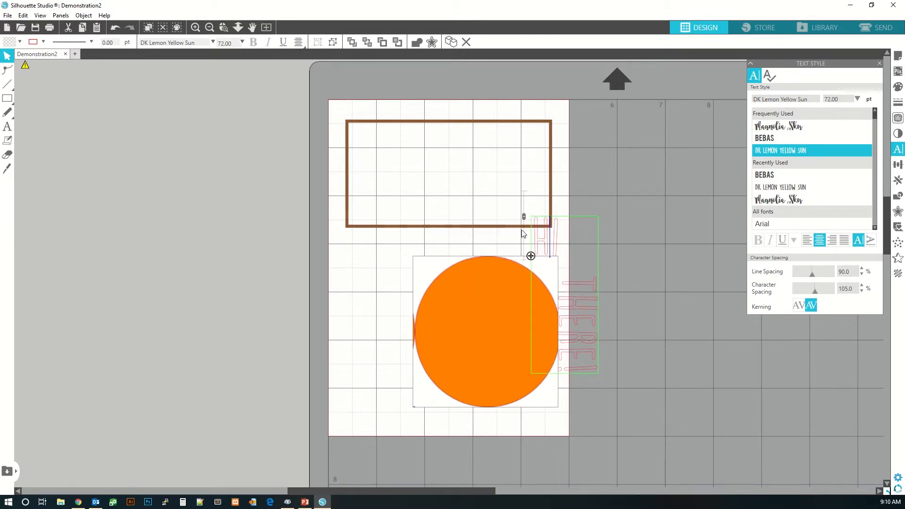
mouse_move(524, 222)
left_mouse_down()
mouse_move(523, 202)
mouse_move(525, 217)
left_mouse_up()
left_click_drag(531, 256, 596, 137)
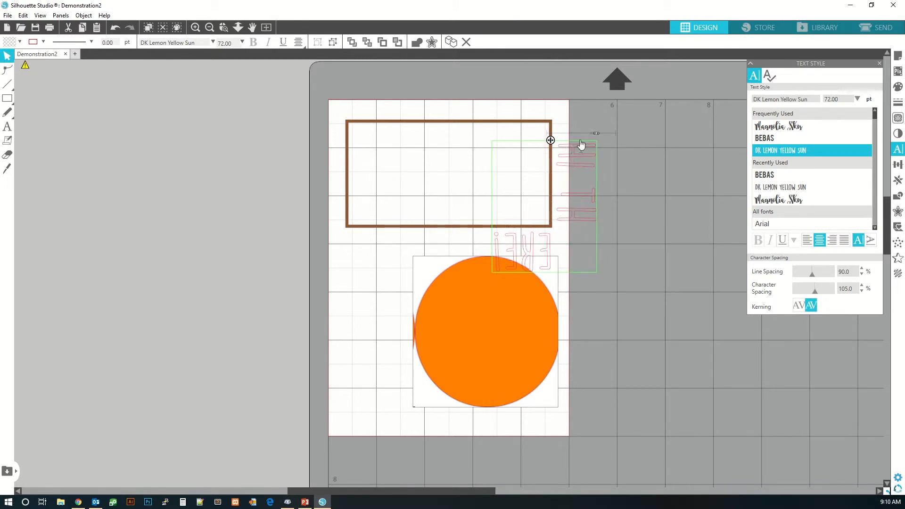
left_click(620, 176)
left_click(572, 163)
left_click_drag(573, 165, 591, 256)
left_click(602, 171)
double_click(574, 160)
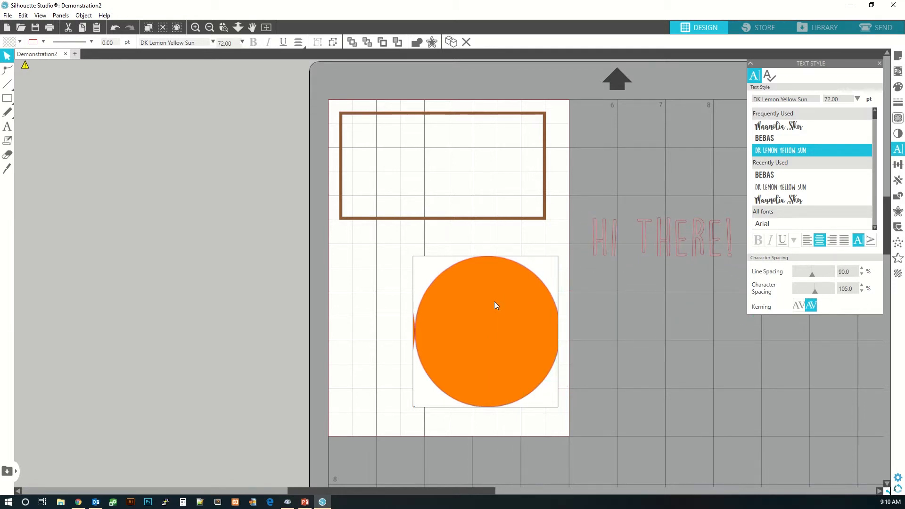
- Move the orange circle off the mat and place the text below the rectangle
left_click_drag(494, 302, 231, 164)
left_click(592, 242)
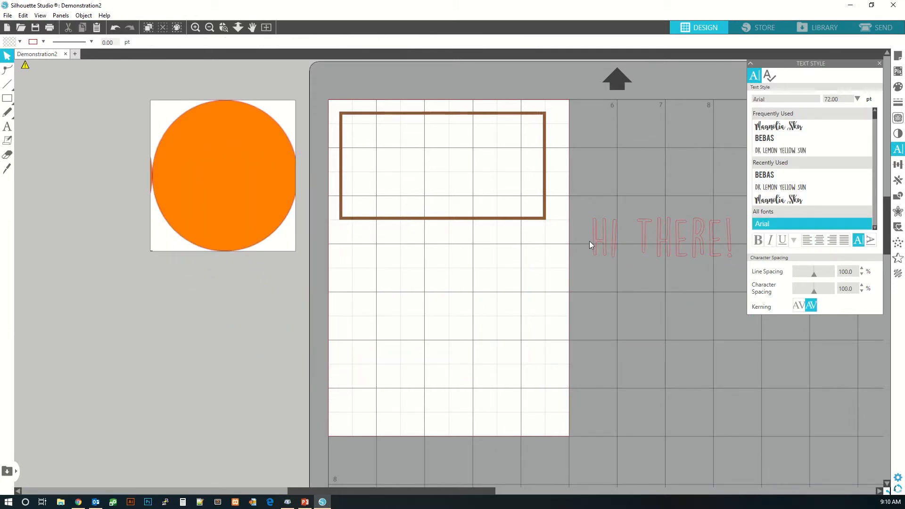
left_click_drag(612, 245, 388, 267)
left_click(649, 269)
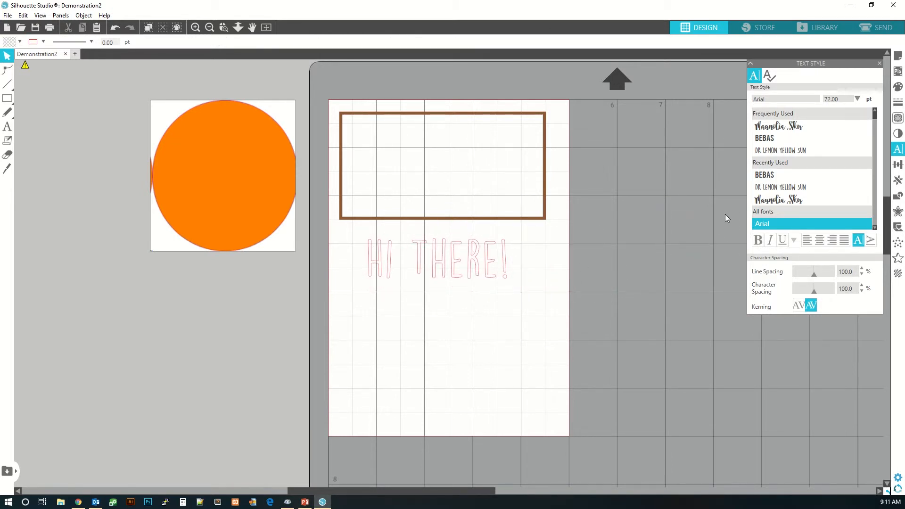
- Select the rectangle and the text, centre them on each other and then on the page
left_click(898, 166)
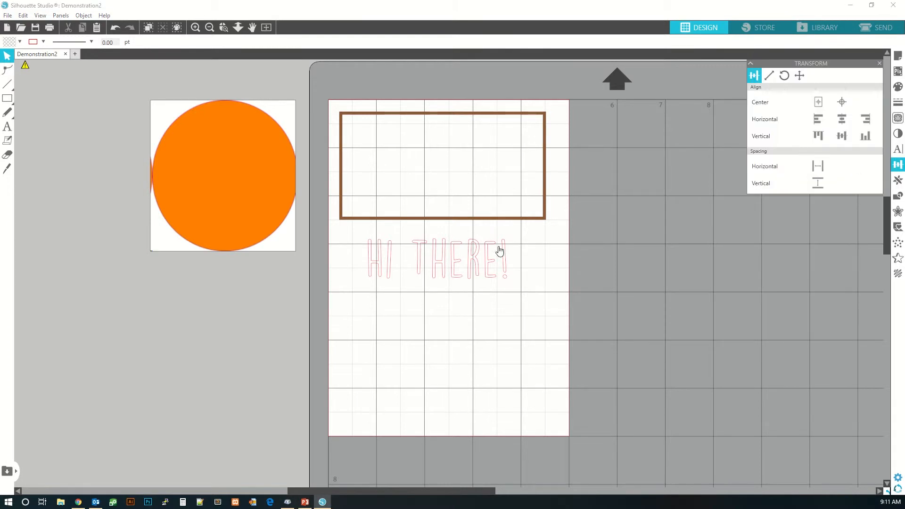
left_click(476, 220)
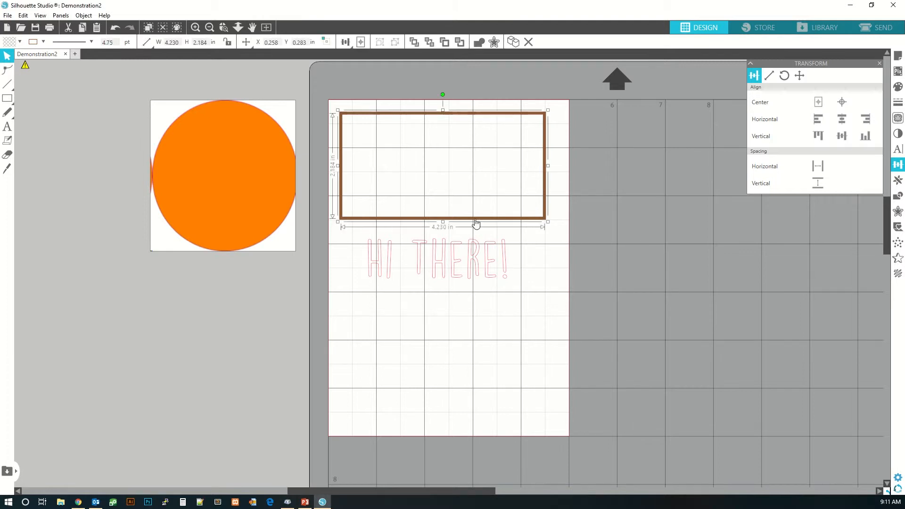
left_click(475, 253, "shift")
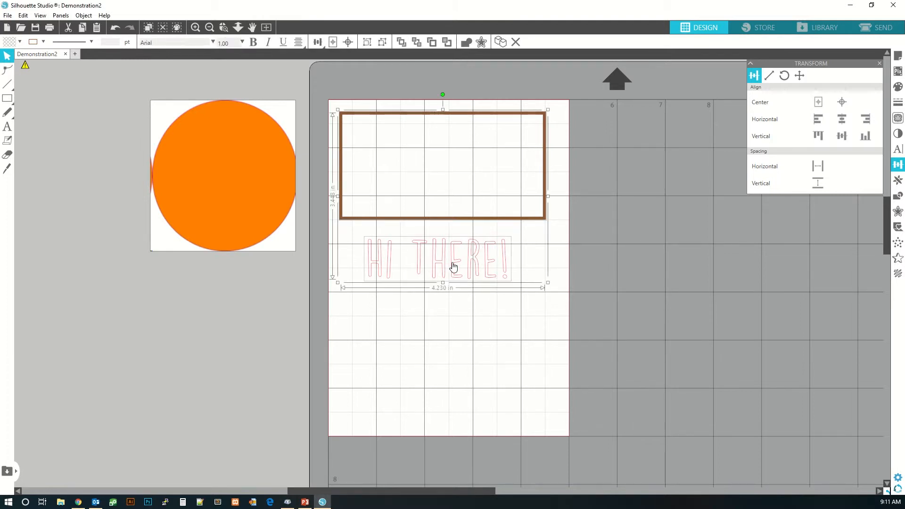
left_click(842, 102)
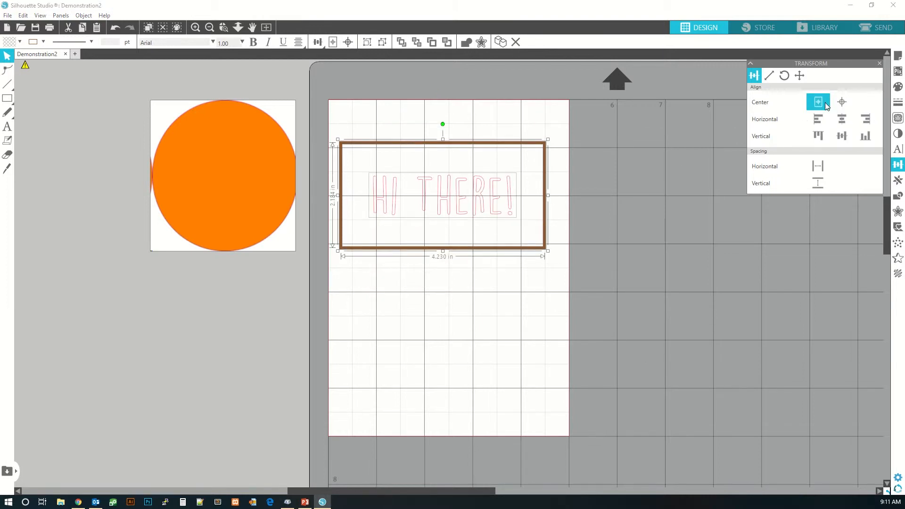
left_click(824, 103)
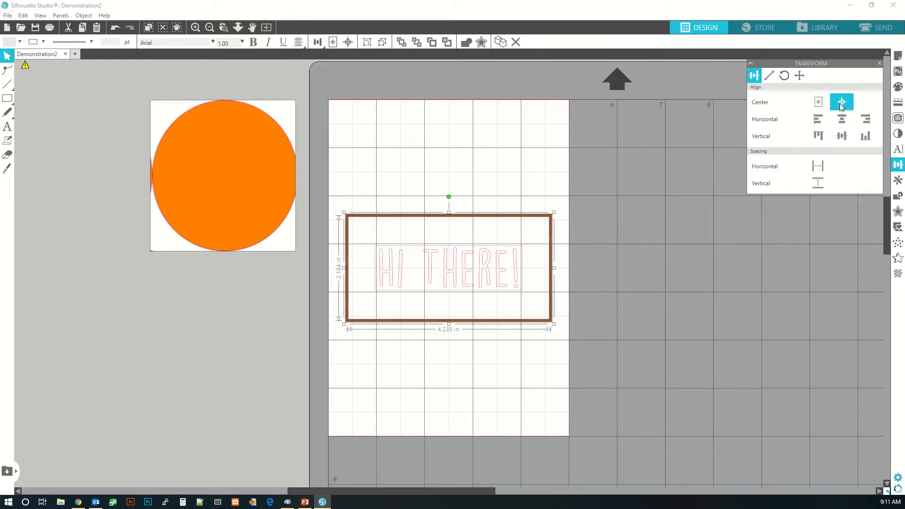
- Try the horizontal left, centre and right alignments and the vertical top, middle and bottom alignments on the pair
left_click(817, 119)
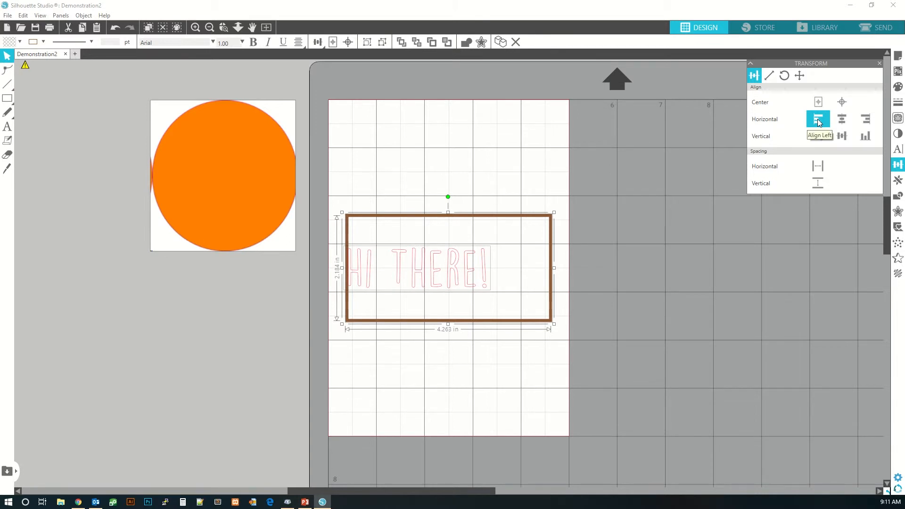
left_click(842, 118)
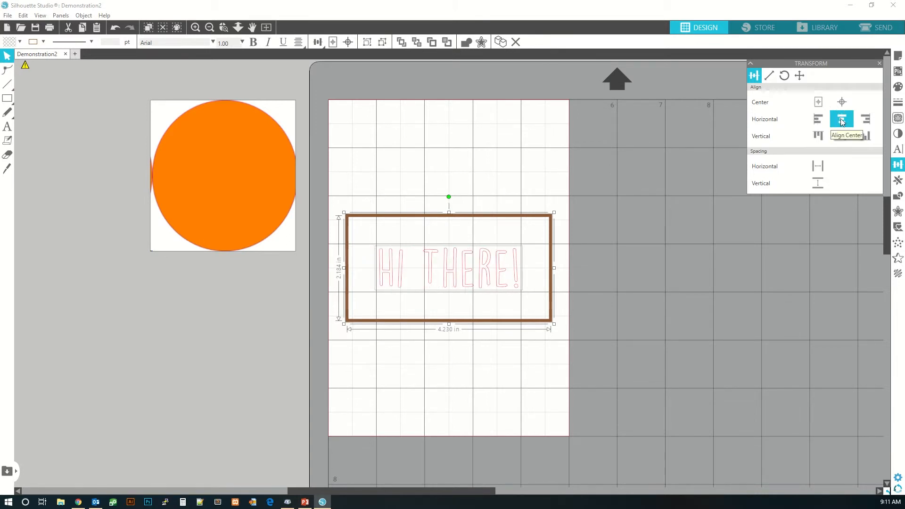
left_click(867, 119)
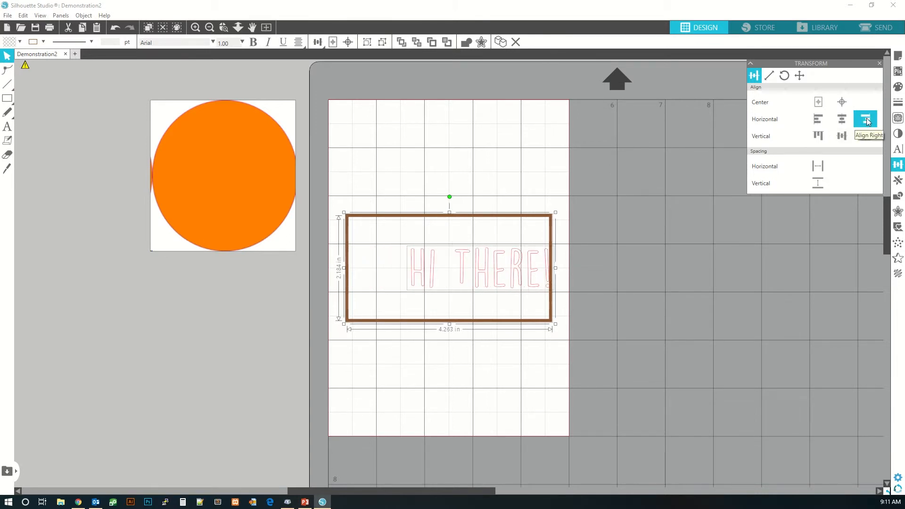
left_click(823, 137)
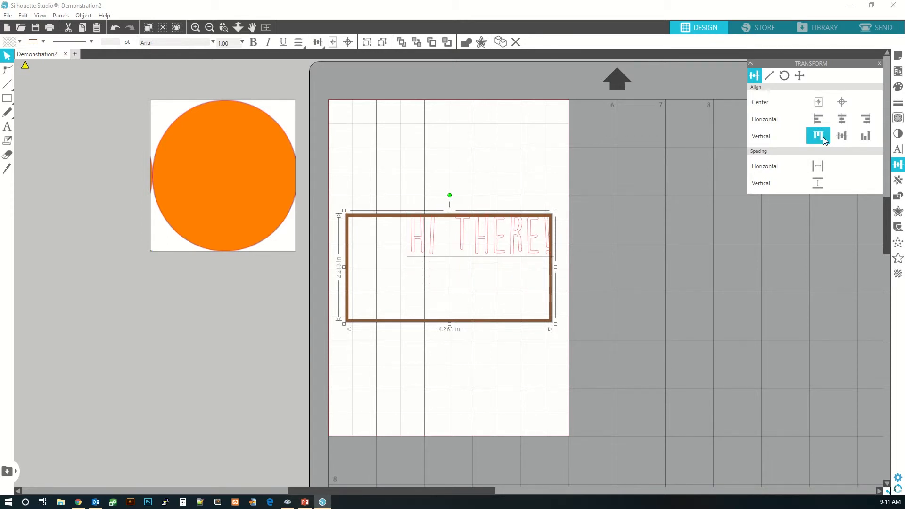
left_click(838, 136)
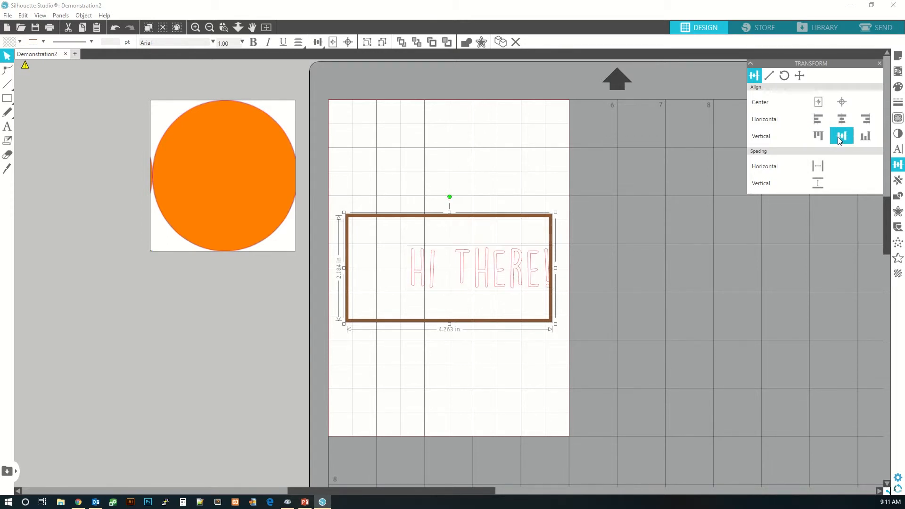
left_click(861, 136)
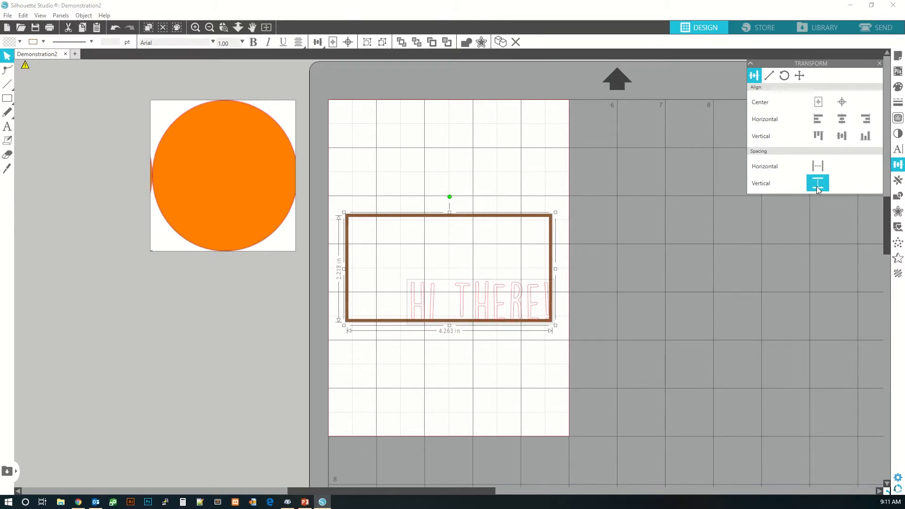
- Move the rectangle near the top of the page and the text below it
left_click(438, 177)
left_click_drag(440, 217, 442, 132)
left_click_drag(481, 300, 447, 312)
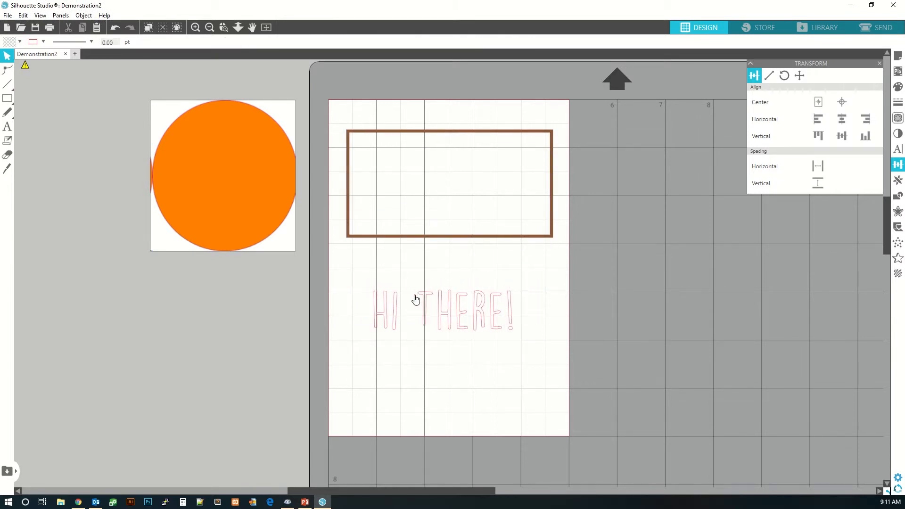
- Duplicate the rectangle, offsetting the copy down and to the right
left_click(439, 309)
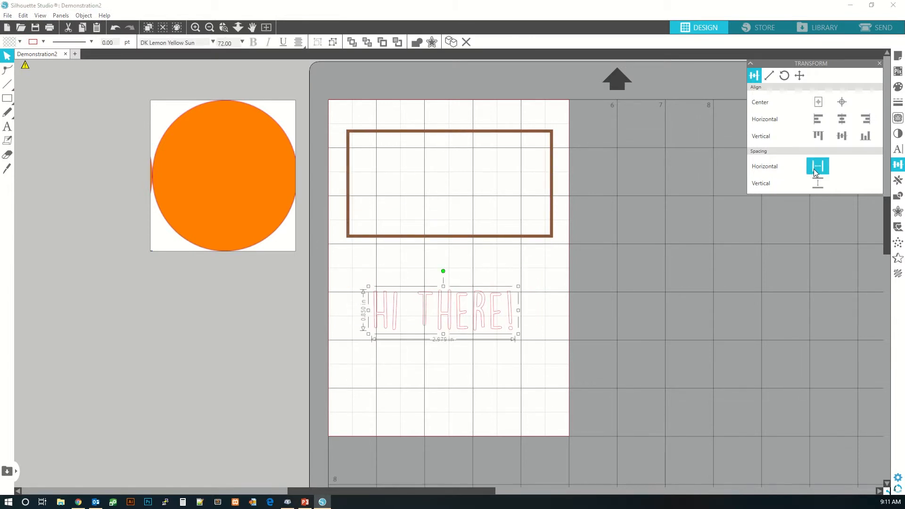
left_click(398, 235)
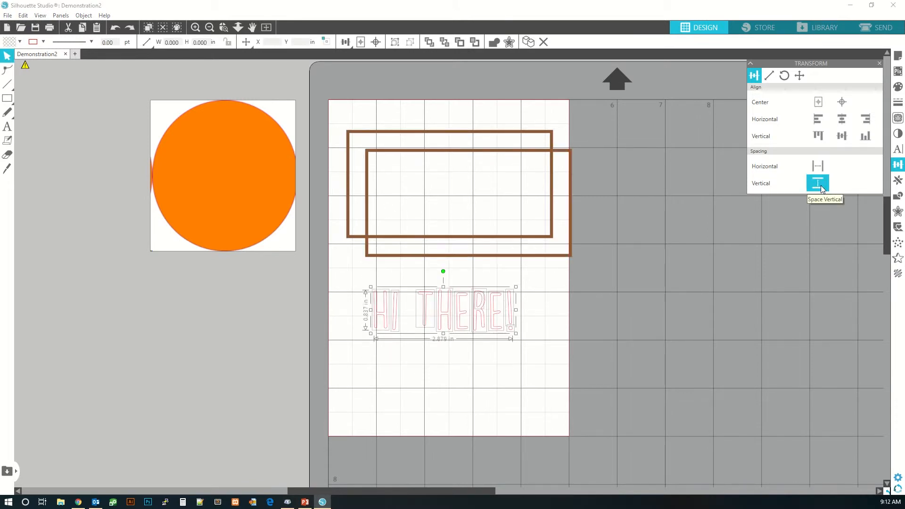
left_click(770, 242)
- Try the 33%, 200% and 300% scale presets on the duplicated rectangle
left_click(769, 76)
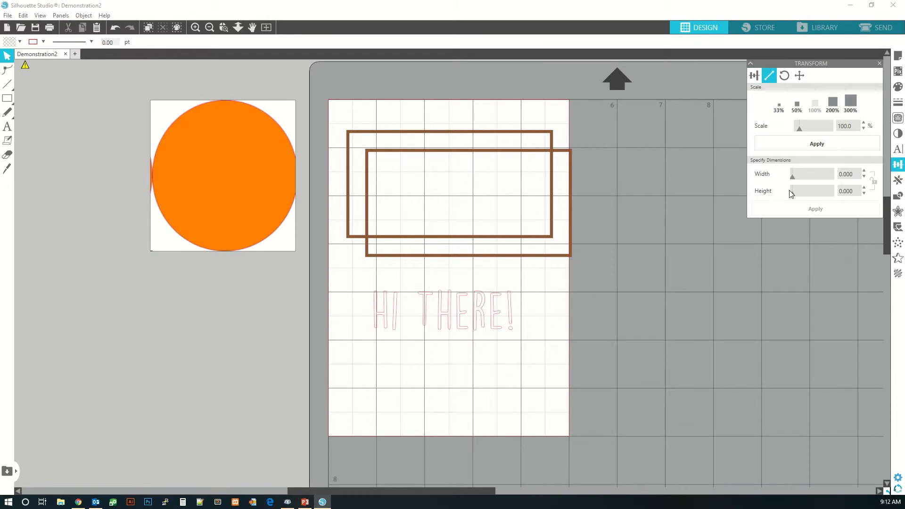
left_click(572, 178)
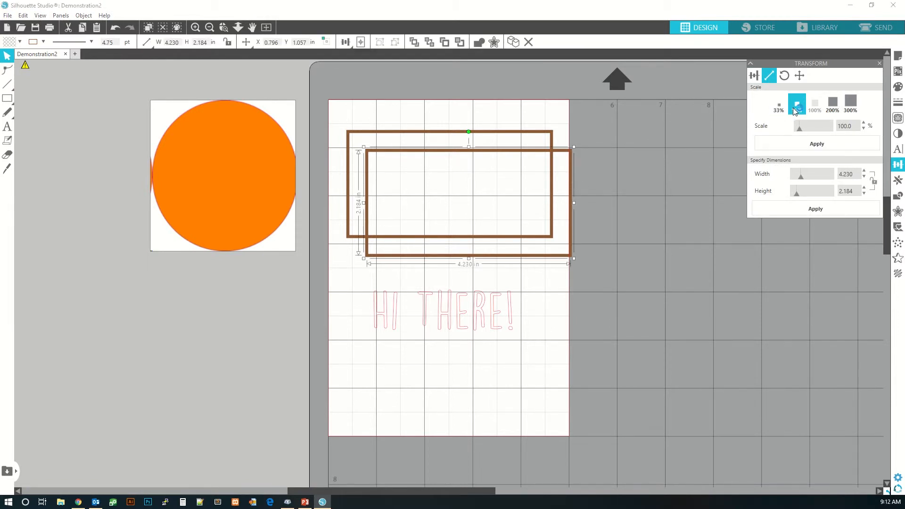
left_click(780, 109)
left_click(834, 107)
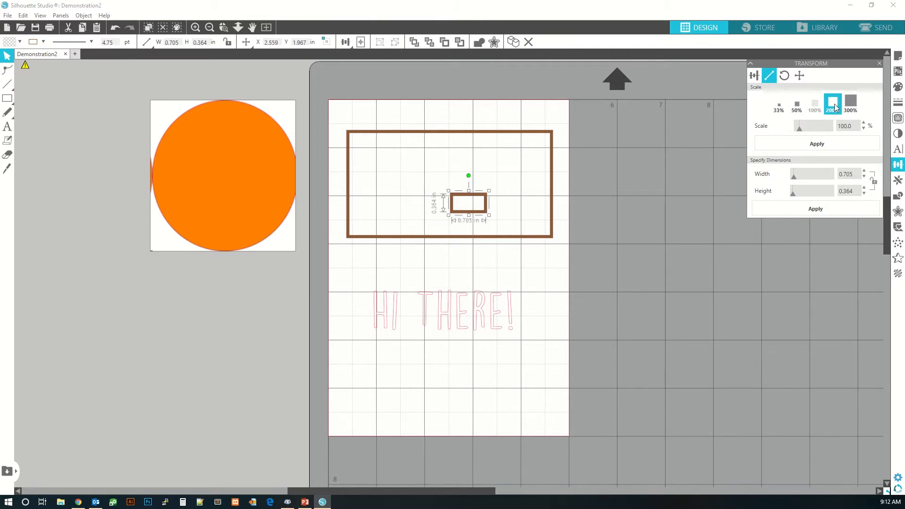
left_click(849, 104)
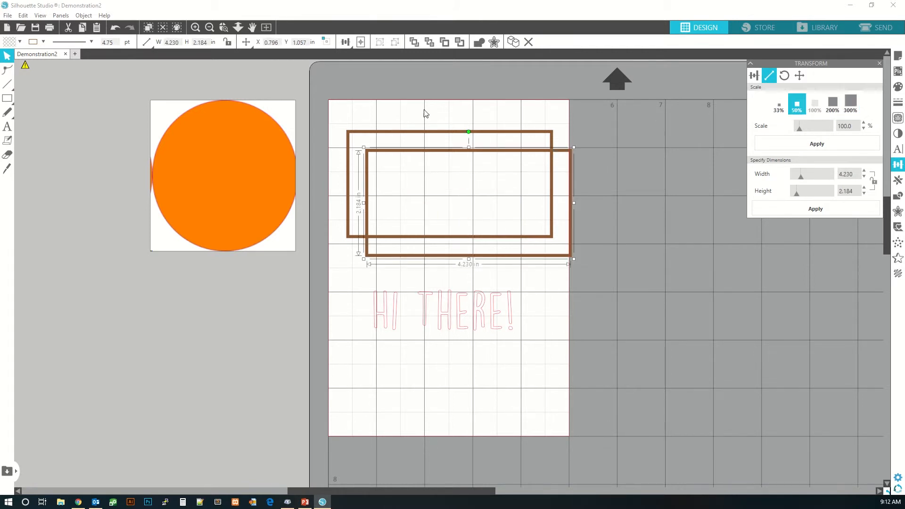
- Resize the duplicated rectangle by its corner to about 3.86 by 1.99 in
left_click_drag(364, 147, 377, 161)
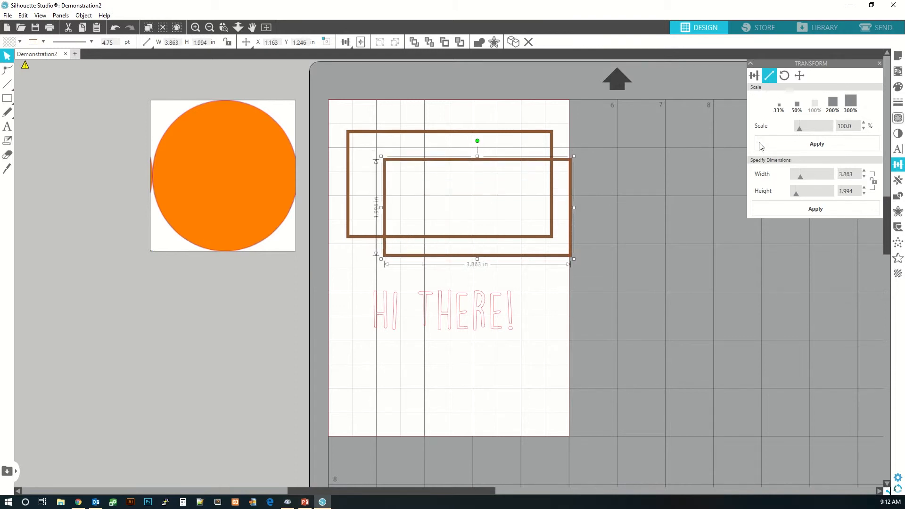
left_click_drag(801, 177, 803, 177)
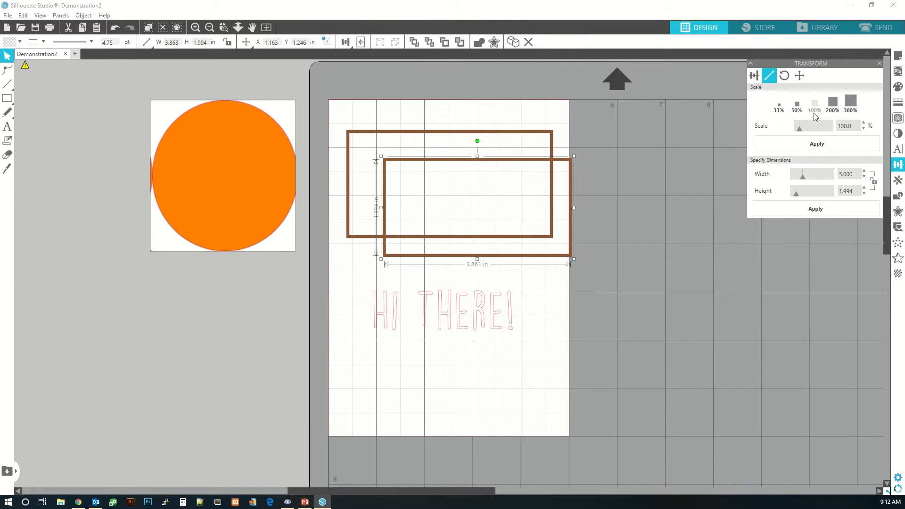
- Try the 90°, 180°, 270° and 0° rotate-to presets on the duplicated rectangle
left_click(784, 78)
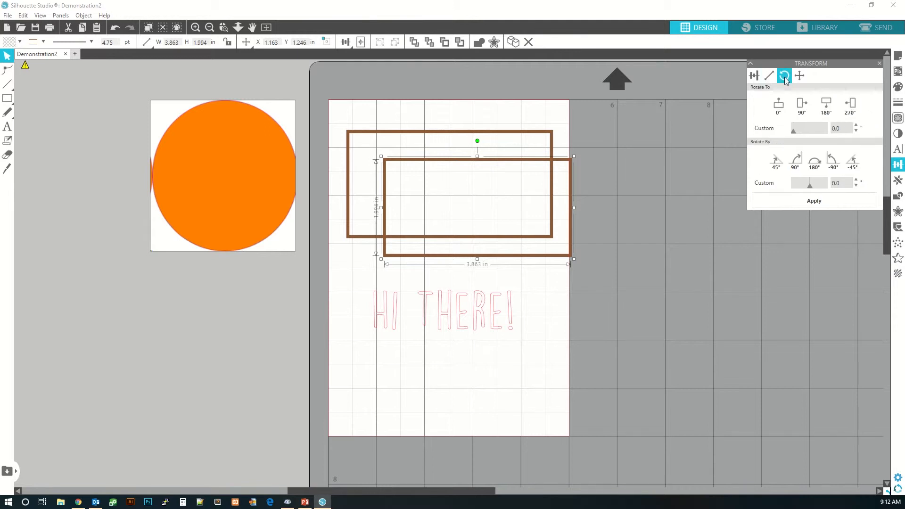
left_click(799, 107)
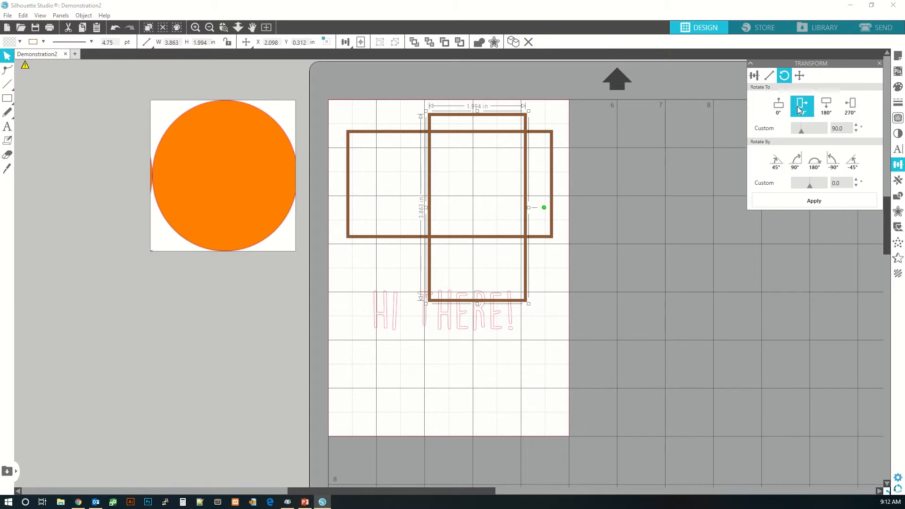
left_click(826, 109)
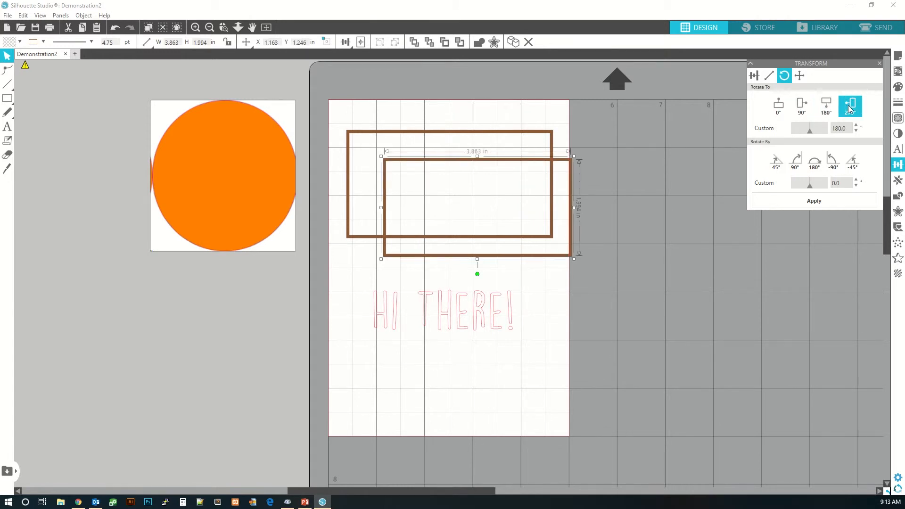
left_click(848, 106)
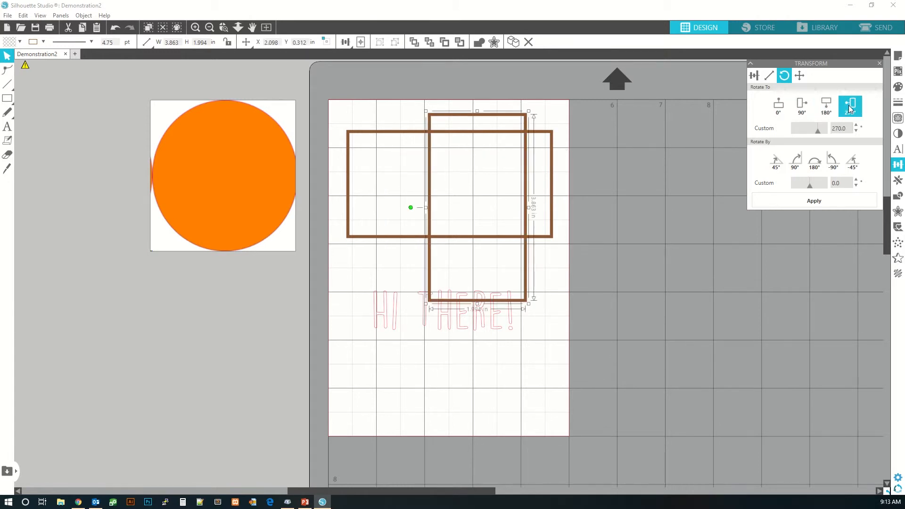
left_click(784, 110)
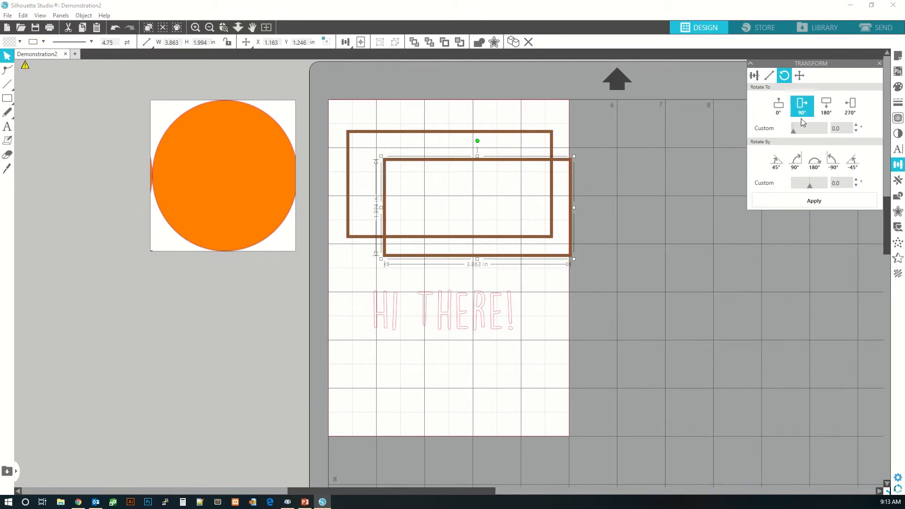
mouse_move(794, 131)
left_mouse_down()
mouse_move(833, 131)
mouse_move(794, 135)
left_mouse_up()
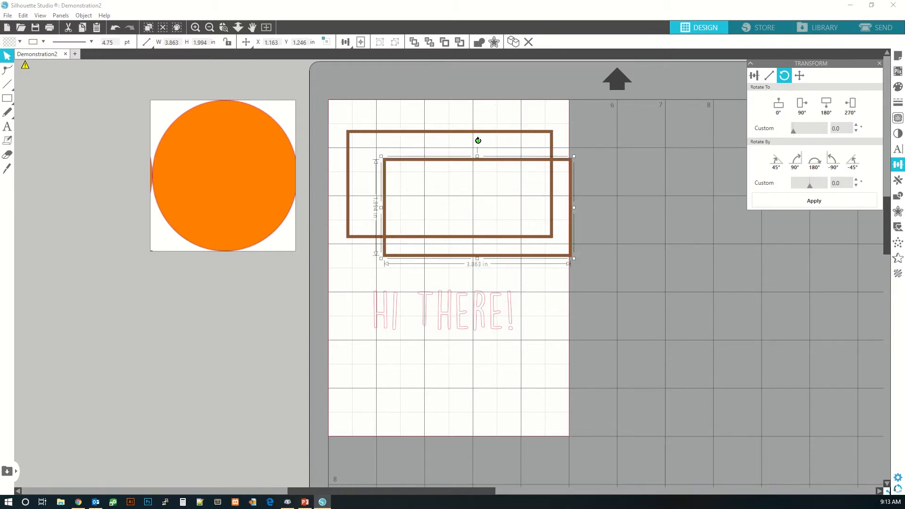
- Rotate the duplicated rectangle slightly by its handle, then by the 45° and 90° rotate-by presets
mouse_move(478, 140)
left_mouse_down()
mouse_move(536, 182)
mouse_move(527, 241)
mouse_move(446, 258)
mouse_move(546, 208)
mouse_move(501, 145)
mouse_move(480, 139)
left_mouse_up()
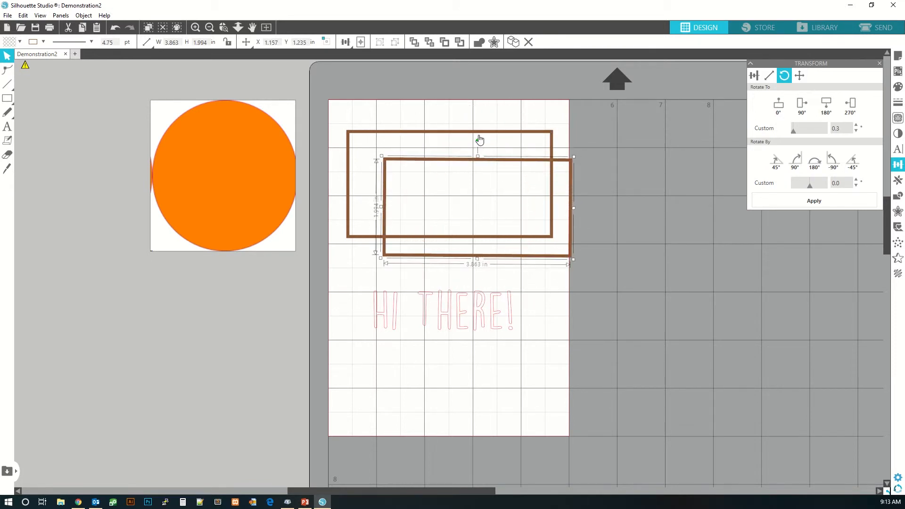
left_click(783, 164)
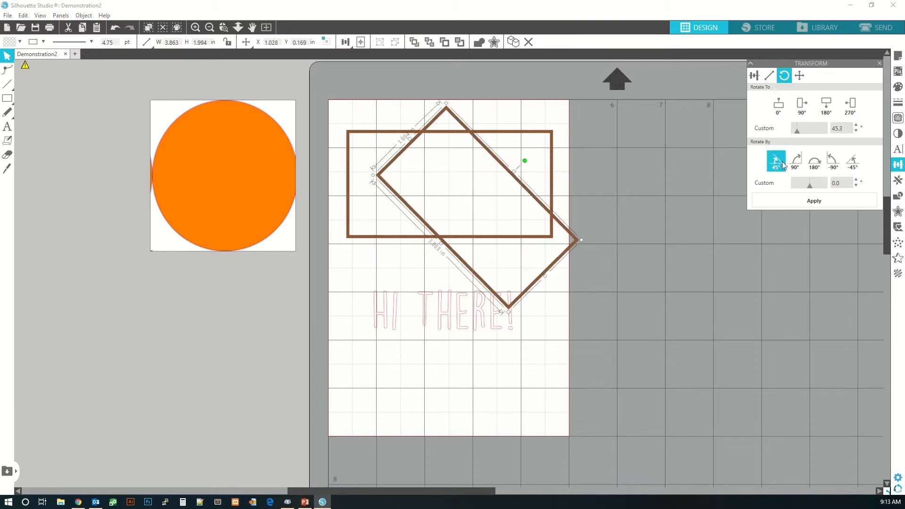
left_click(796, 162)
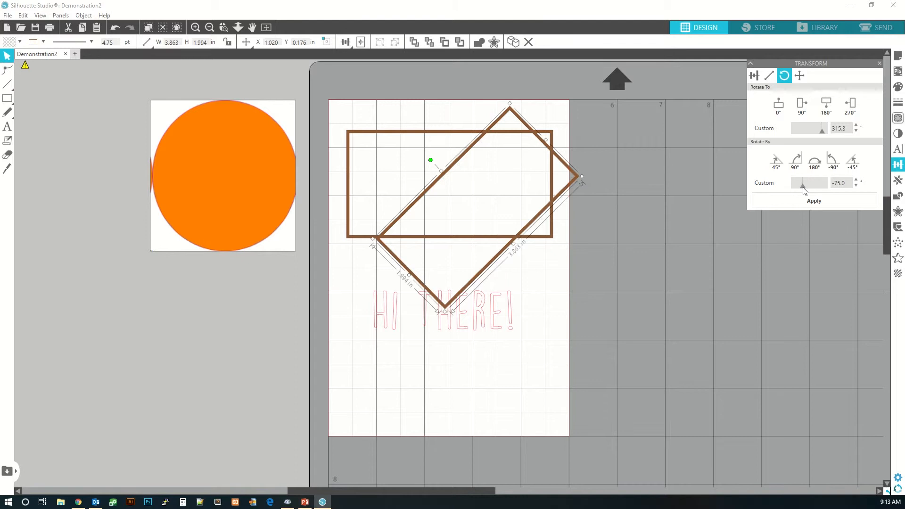
- Nudge the rotated rectangle right, left, up and down with the Move By arrows
left_click(799, 75)
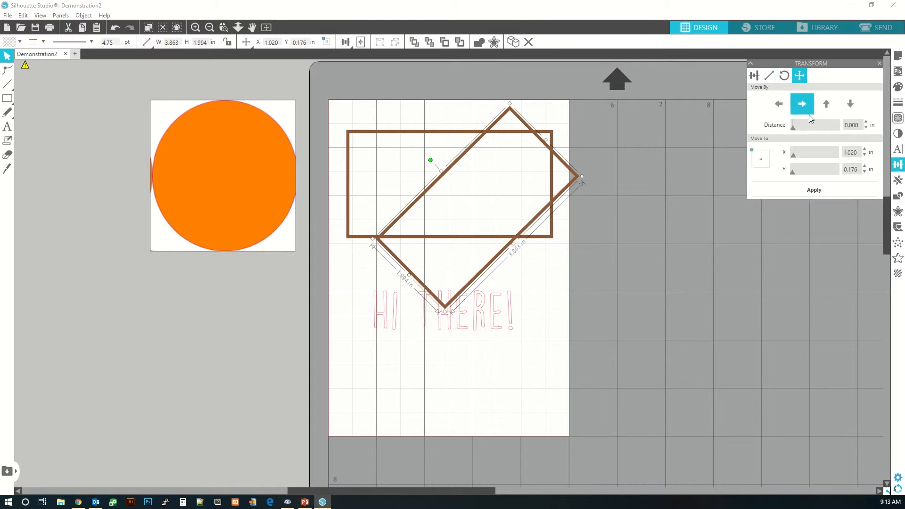
left_click(808, 106)
left_click(807, 105)
left_click(807, 105)
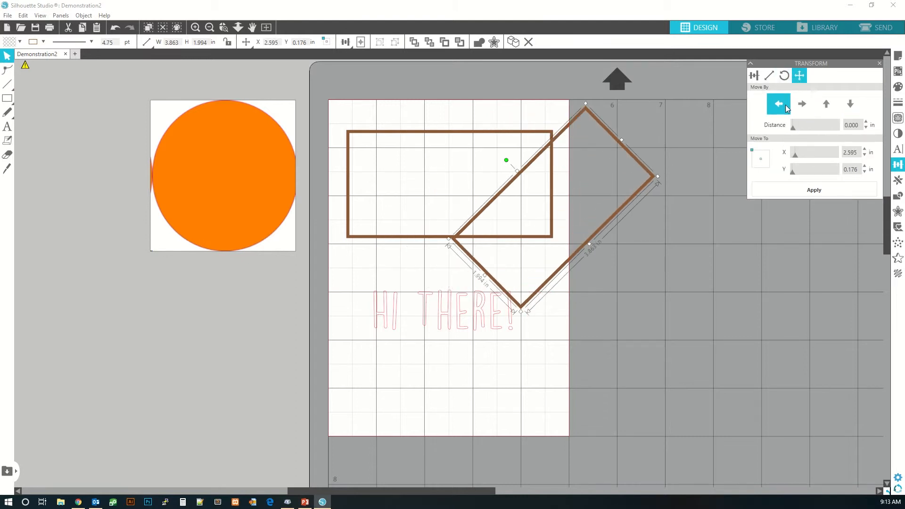
left_click(786, 108)
left_click(787, 107)
left_click(787, 107)
left_click(822, 103)
left_click(821, 103)
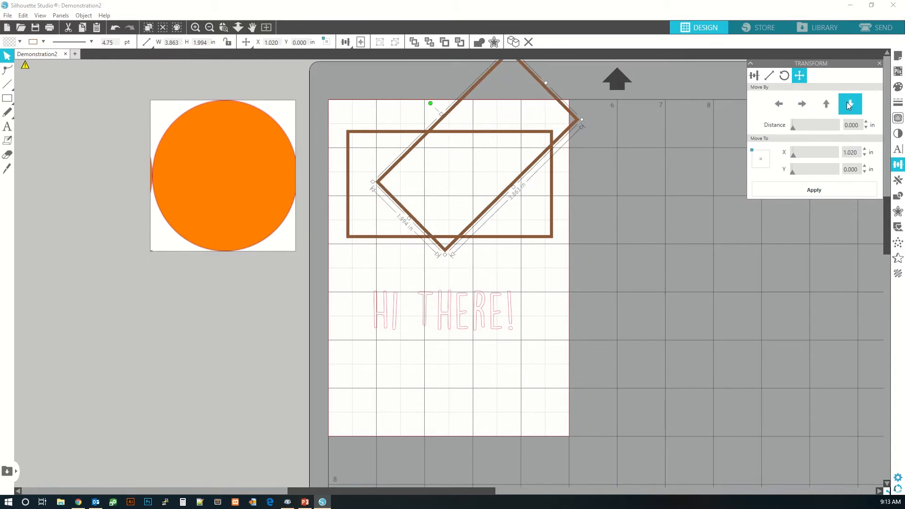
left_click(847, 103)
left_click(848, 103)
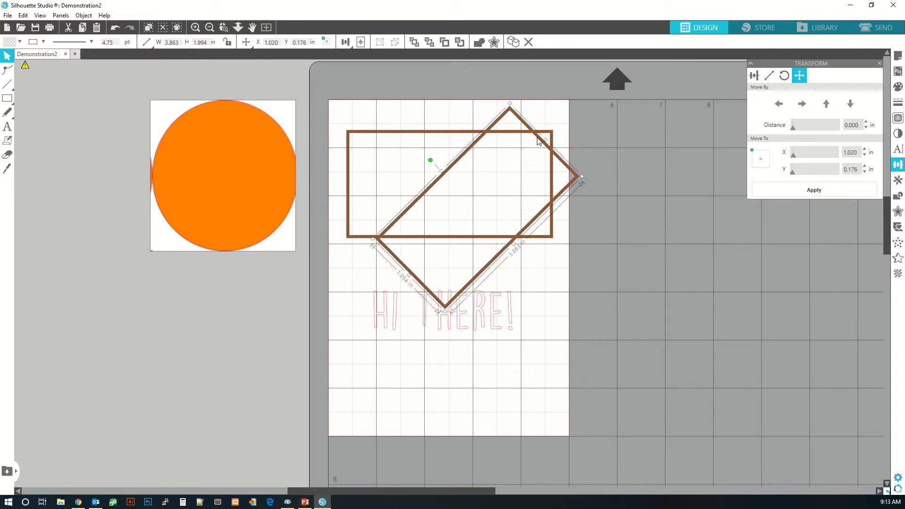
- Move the rotated rectangle off the page onto the mat to the right
left_click_drag(550, 150, 514, 139)
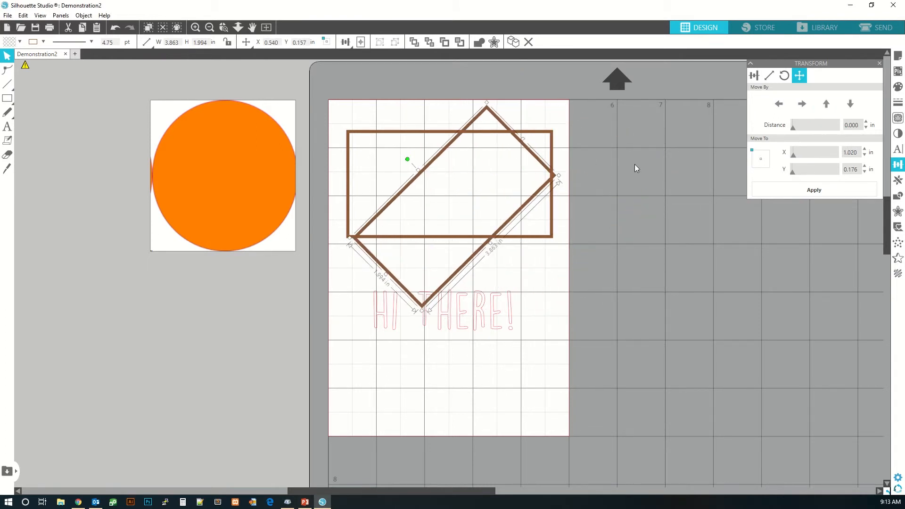
left_click_drag(796, 152, 848, 157)
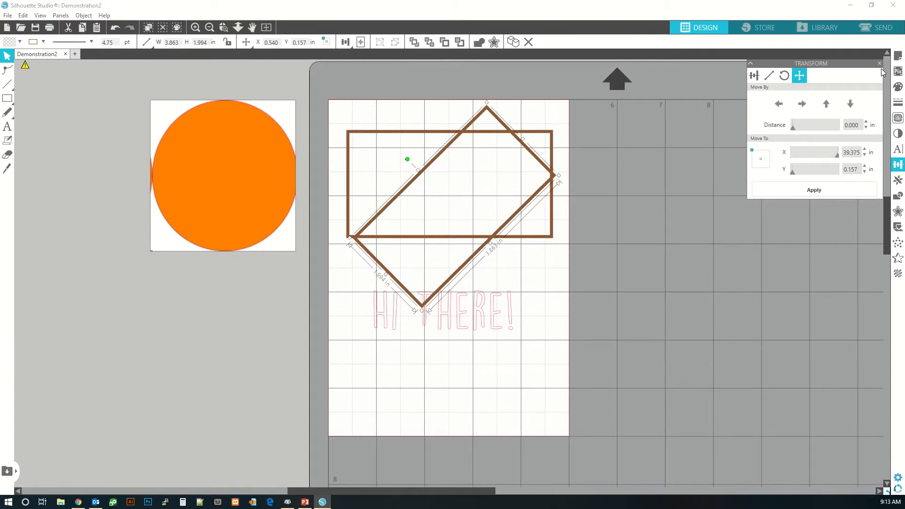
left_click(898, 180)
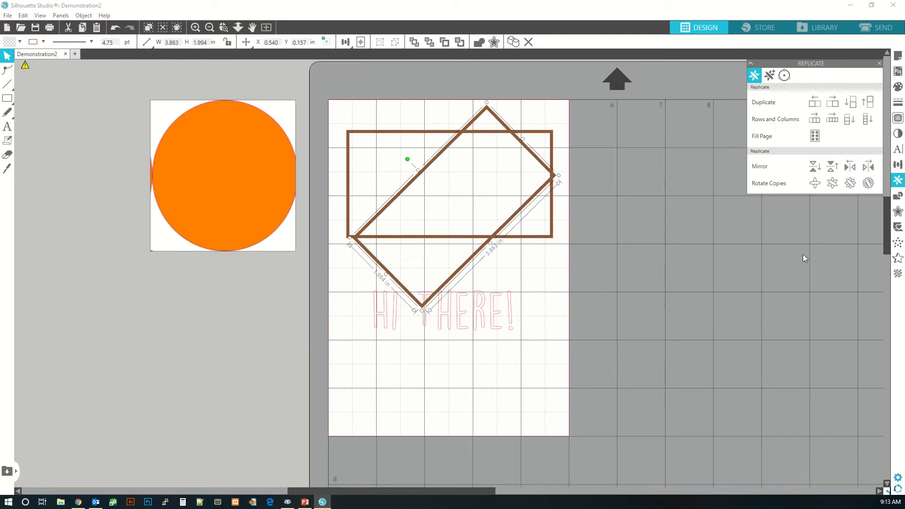
left_click_drag(529, 204, 800, 332)
- Duplicate the top rectangle to the left, right, below and above with the Replicate options
left_click(532, 242)
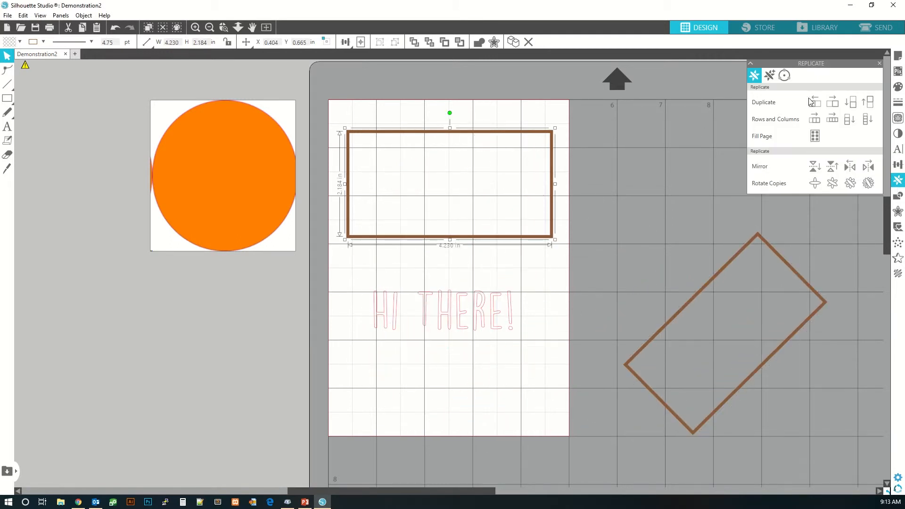
left_click(414, 158)
left_click(499, 141)
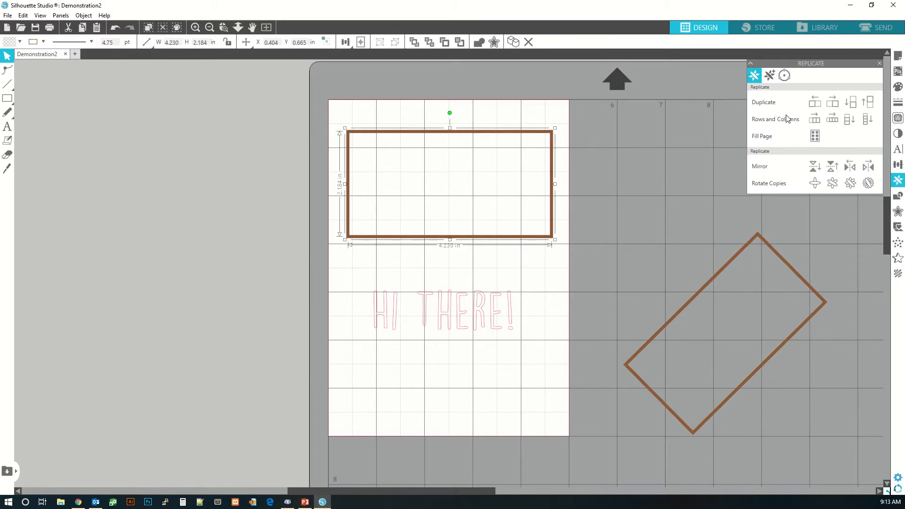
left_click(815, 103)
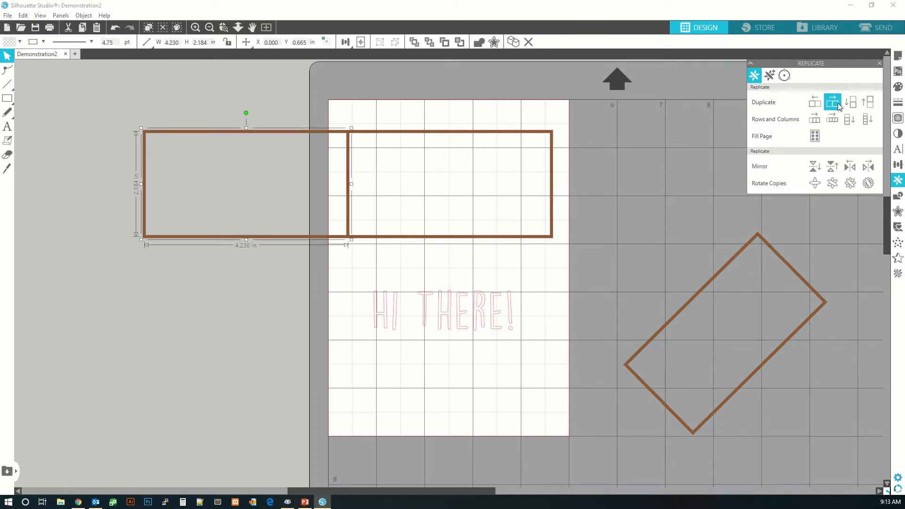
left_click(832, 102)
left_click(833, 102)
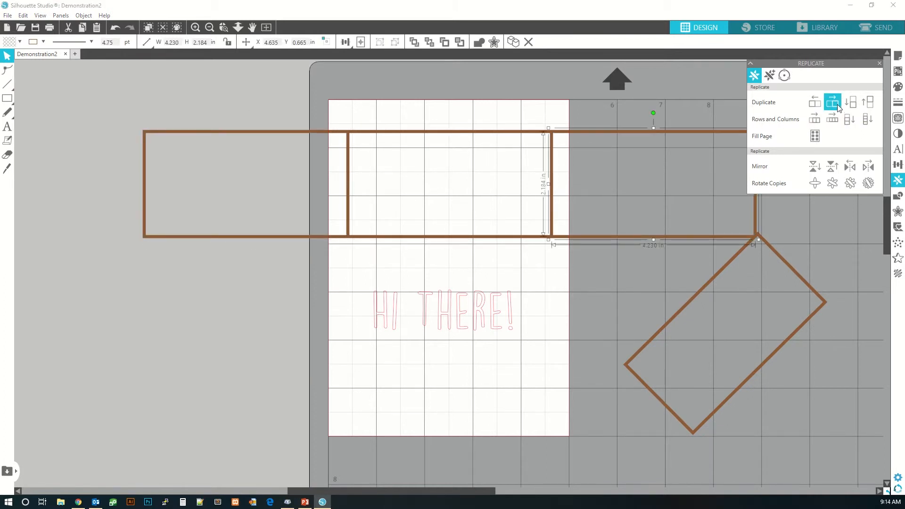
left_click(494, 237)
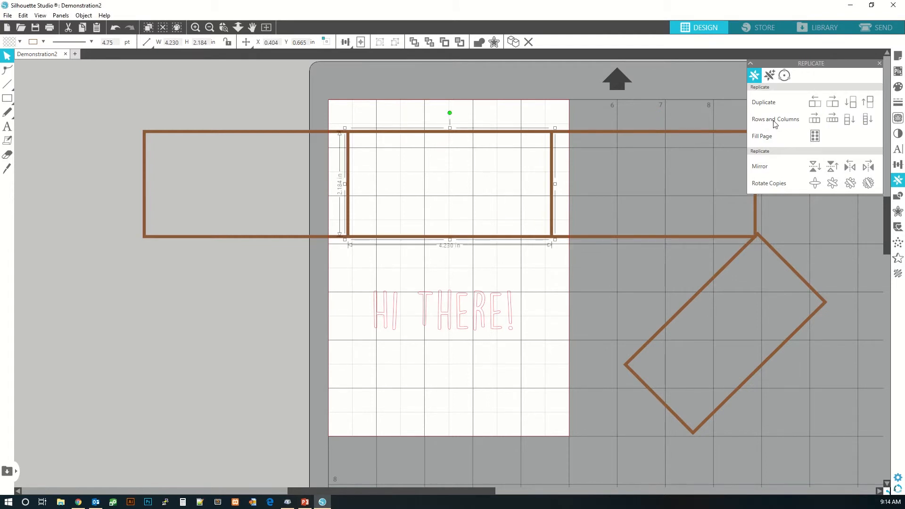
left_click(851, 103)
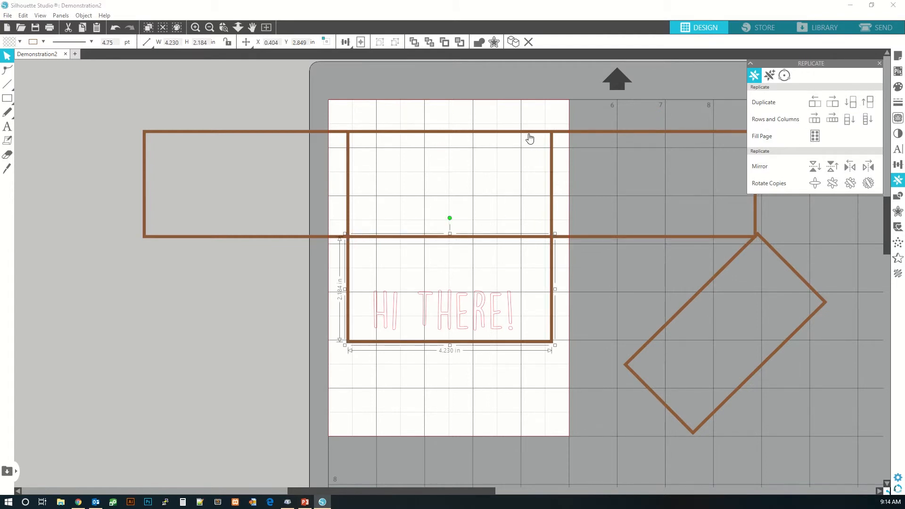
left_click(867, 109)
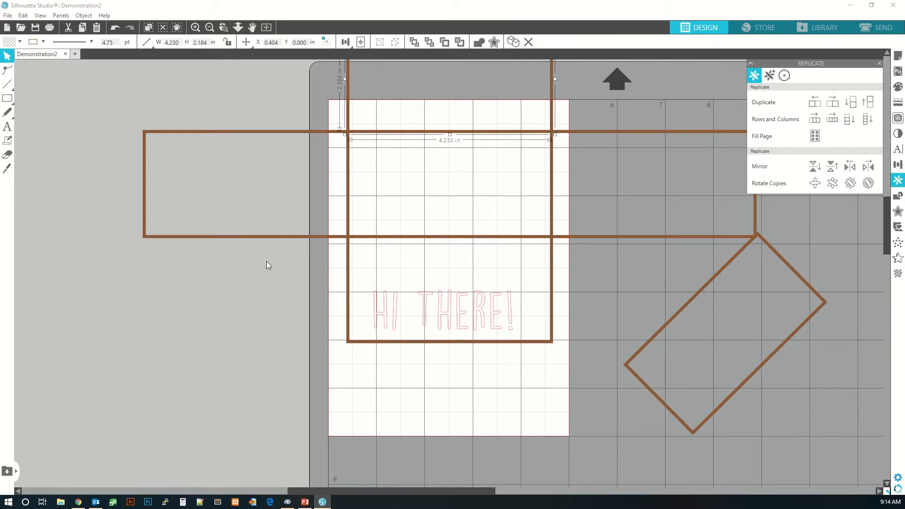
- Undo the four rectangle duplications
key("ctrl+z")
key("ctrl+z")
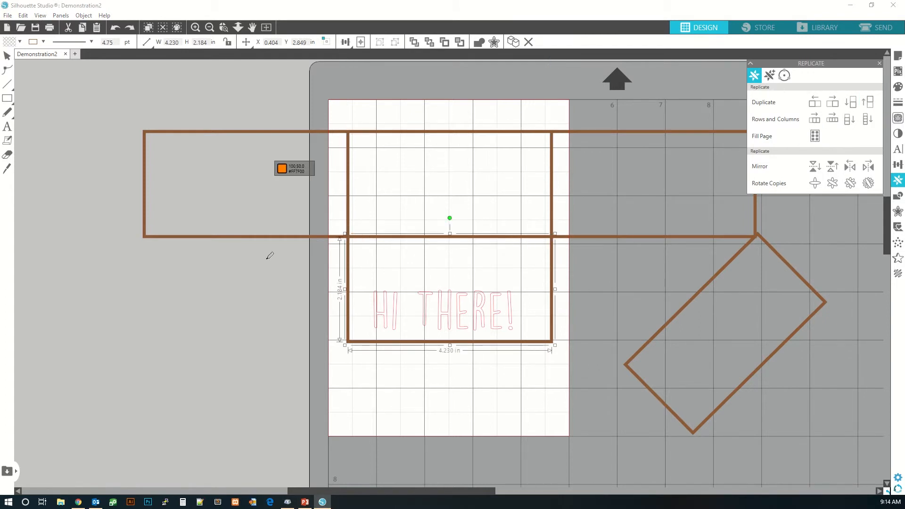
key("ctrl+z")
key("ctrl+z")
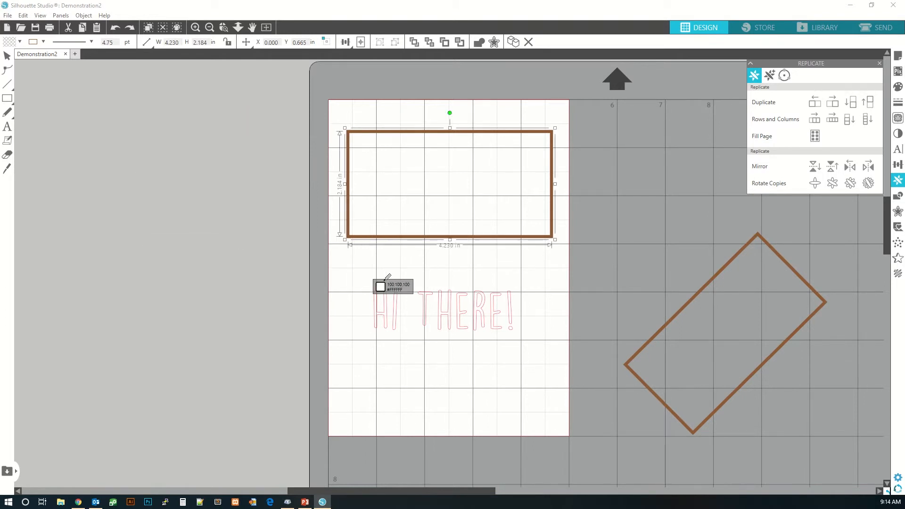
- Select the HI THERE! text and move it inside the rotated rectangle on the mat
left_click(446, 308)
left_click_drag(361, 278, 566, 361)
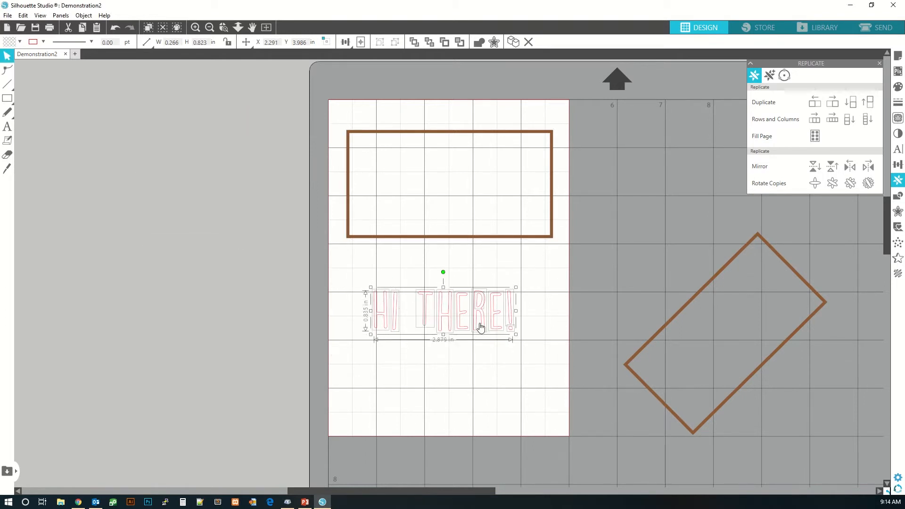
left_click_drag(481, 328, 776, 349)
- Duplicate the top rectangle to its right with the Rows and Columns replicate option
left_click(537, 285)
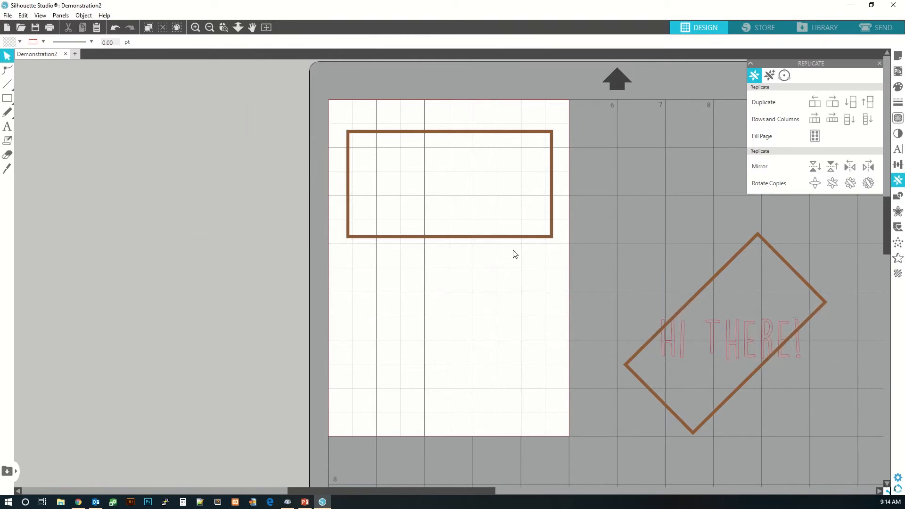
left_click(517, 237)
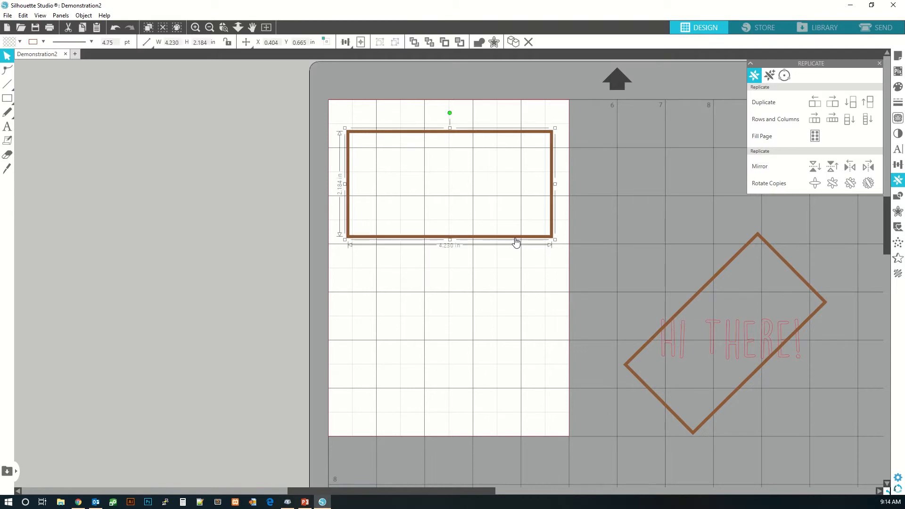
left_click(816, 121)
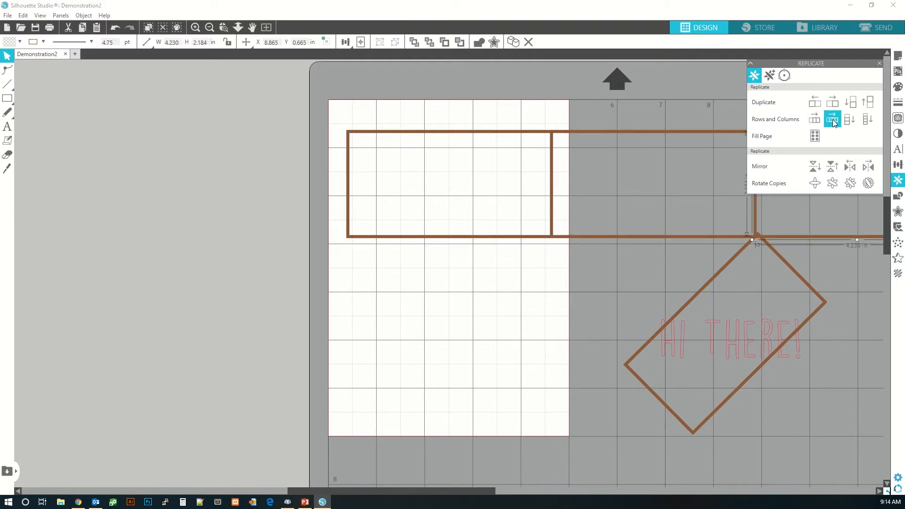
- Try replicating the top rectangle downward, filling the page and mirroring it, undoing each result
key("ctrl+z")
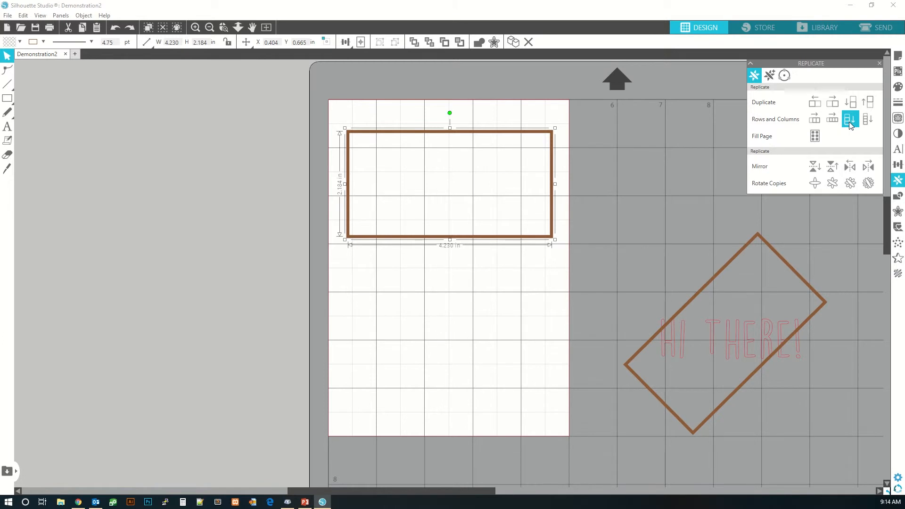
left_click(850, 120)
key("ctrl+z")
left_click(817, 140)
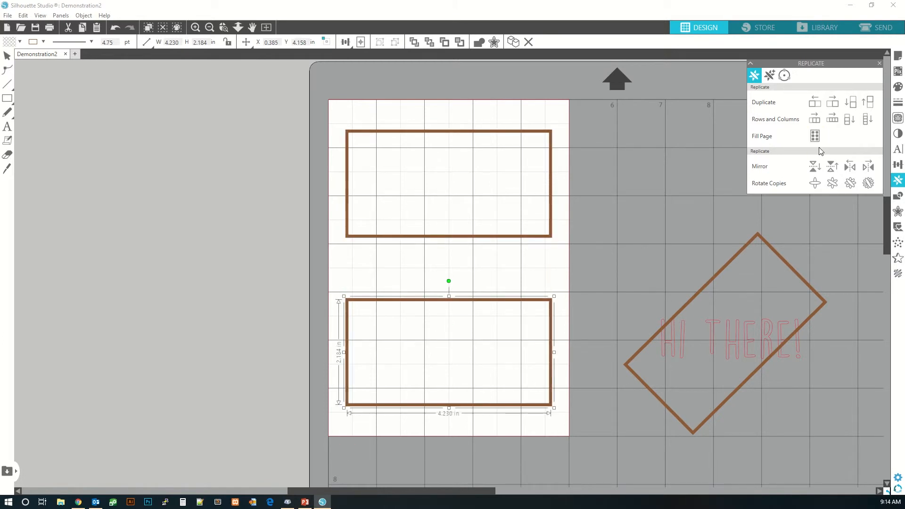
key("ctrl+z")
left_click(814, 167)
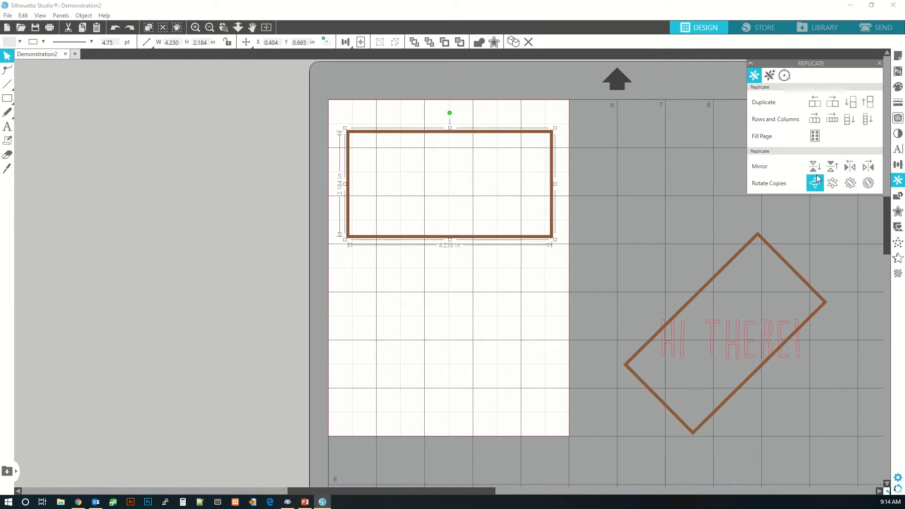
key("ctrl+z")
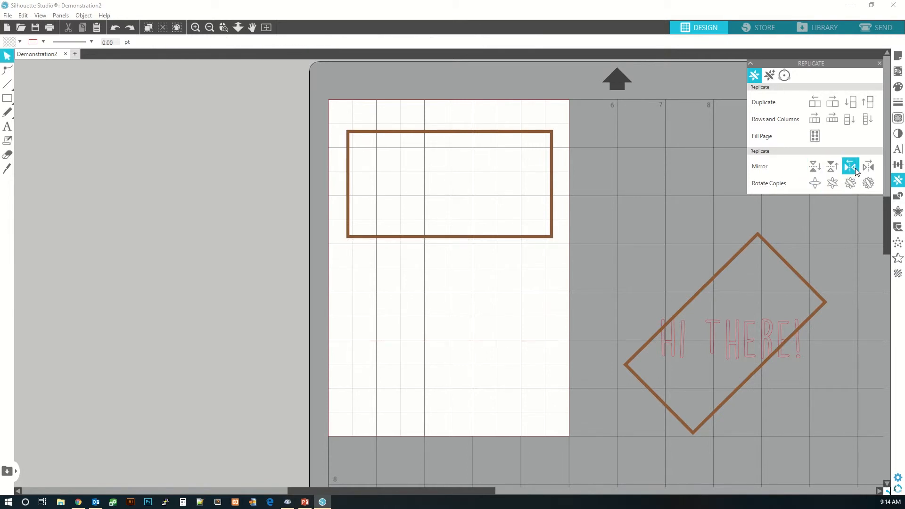
- Mirror the top rectangle to the left, then undo the mirrored copy
left_click(505, 236)
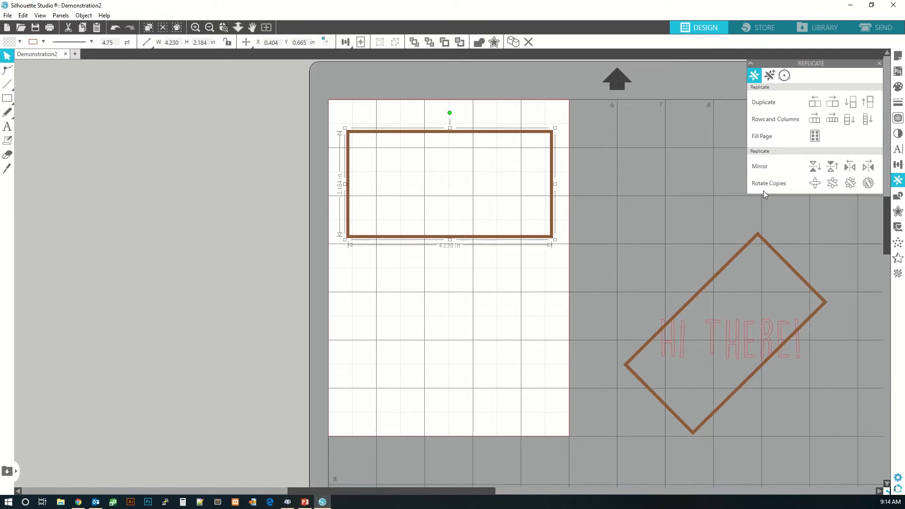
left_click(851, 168)
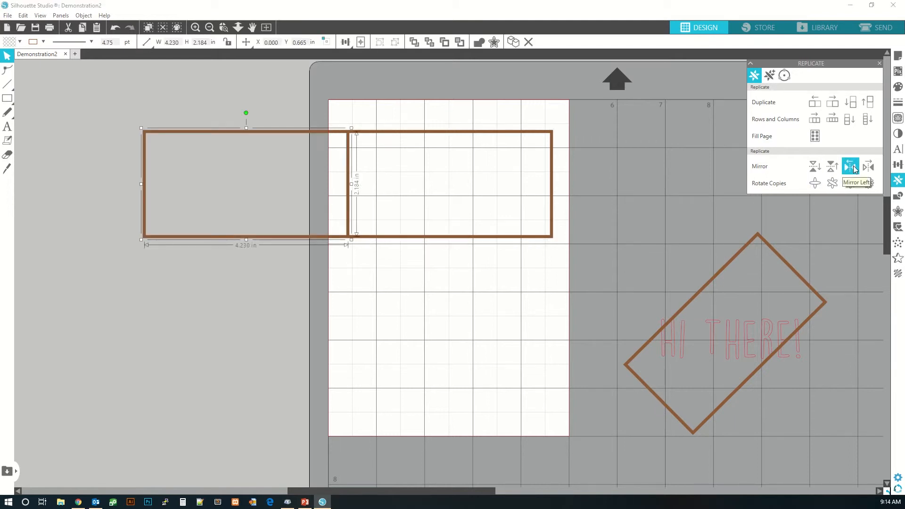
key("ctrl+z")
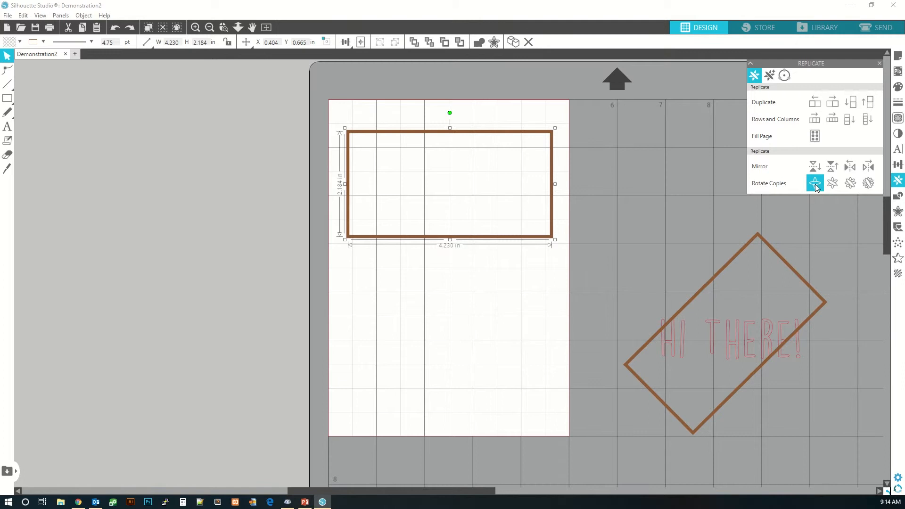
- Create rotated copies of the top rectangle around its centre to form a starburst pattern
left_click(817, 188)
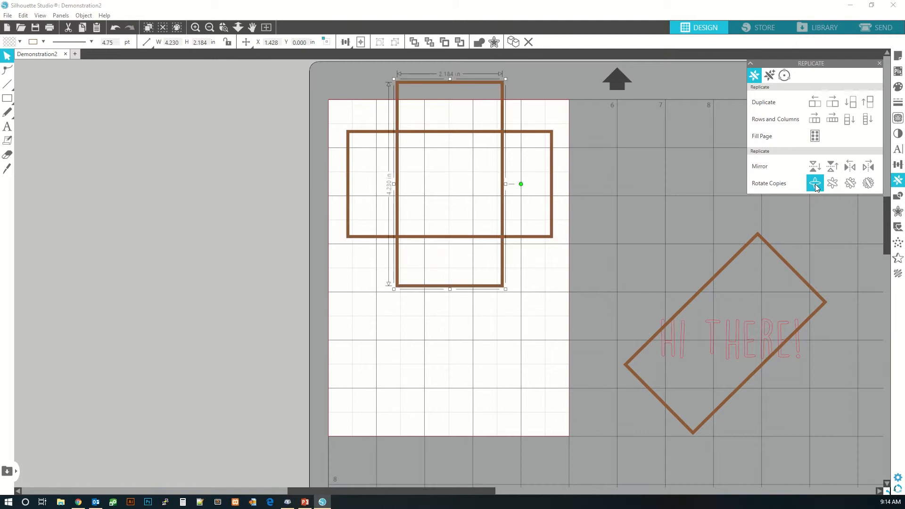
left_click(868, 184)
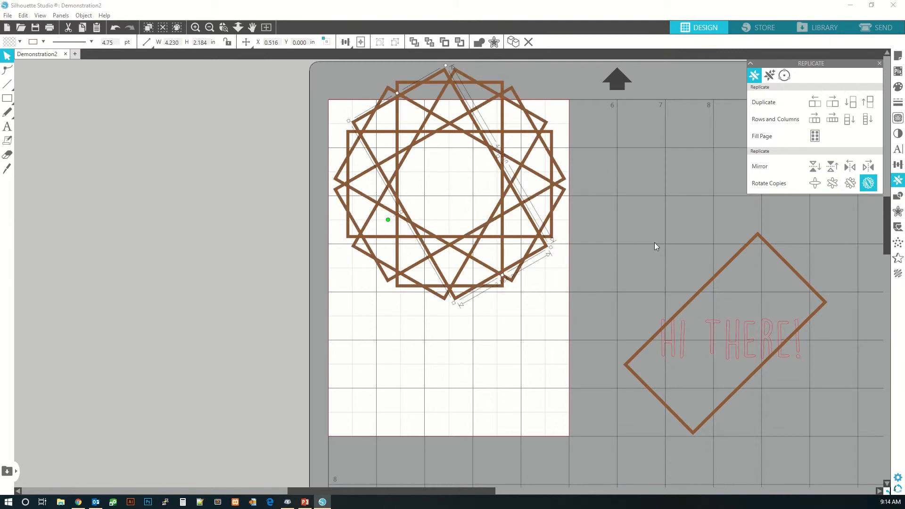
left_click(521, 328)
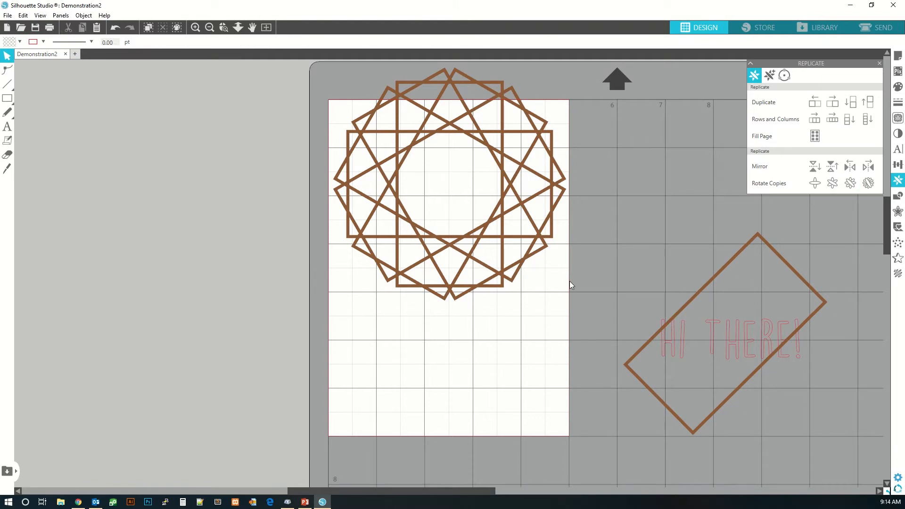
- Select the whole starburst and move it down to the middle of the page
left_click_drag(321, 69, 567, 294)
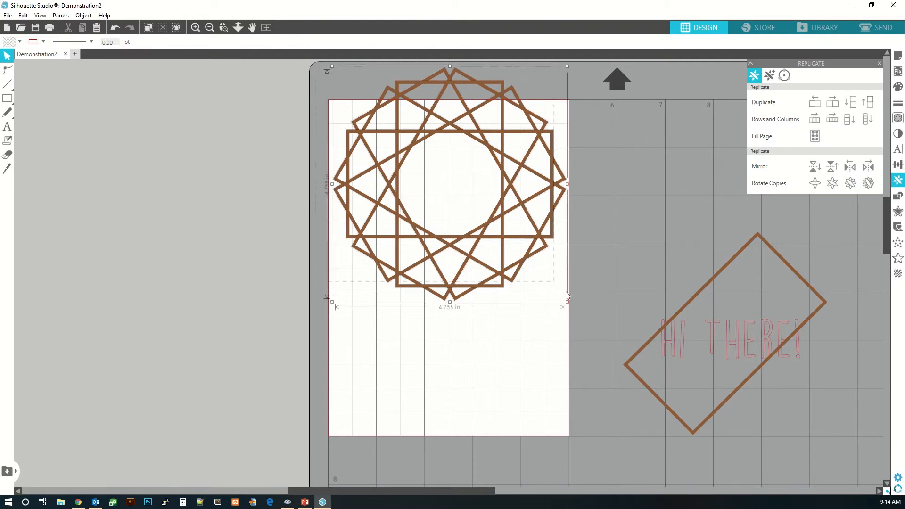
left_click_drag(516, 203, 515, 286)
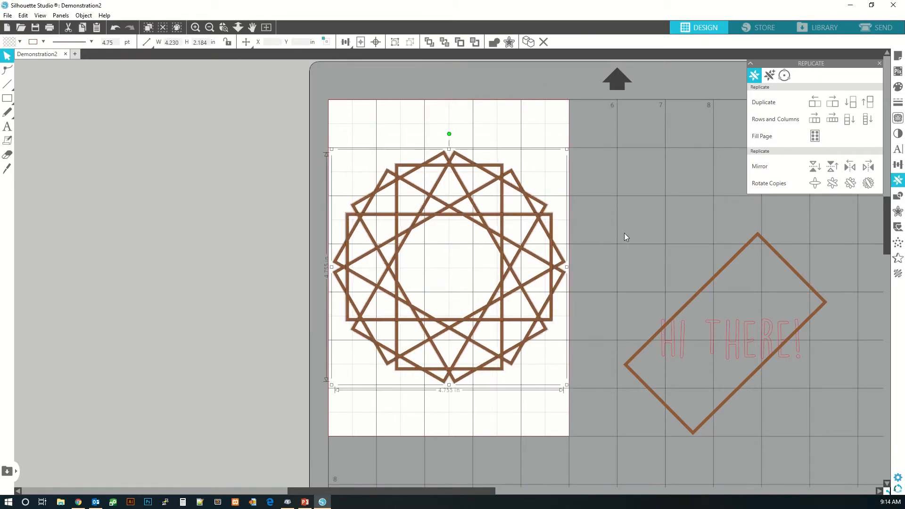
left_click(625, 233)
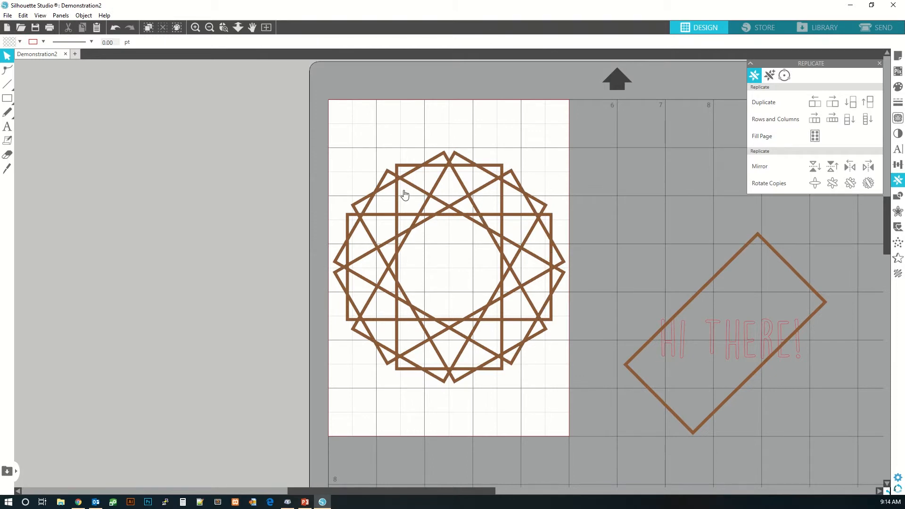
- Select all the starburst rectangles and weld them into a single shape
left_click(898, 196)
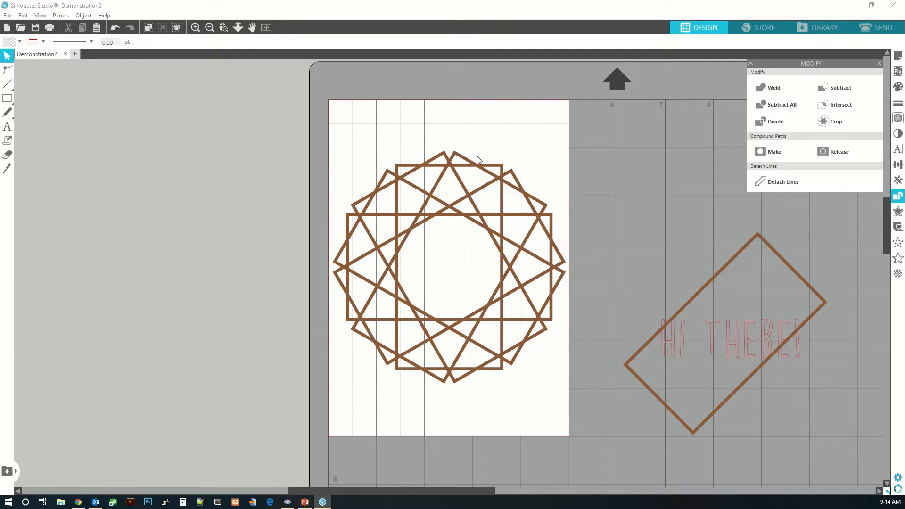
left_click(462, 158)
mouse_move(461, 161)
left_mouse_down()
mouse_move(492, 132)
mouse_move(736, 264)
mouse_move(585, 172)
mouse_move(417, 176)
mouse_move(441, 188)
mouse_move(460, 166)
left_mouse_up()
key("ctrl+z")
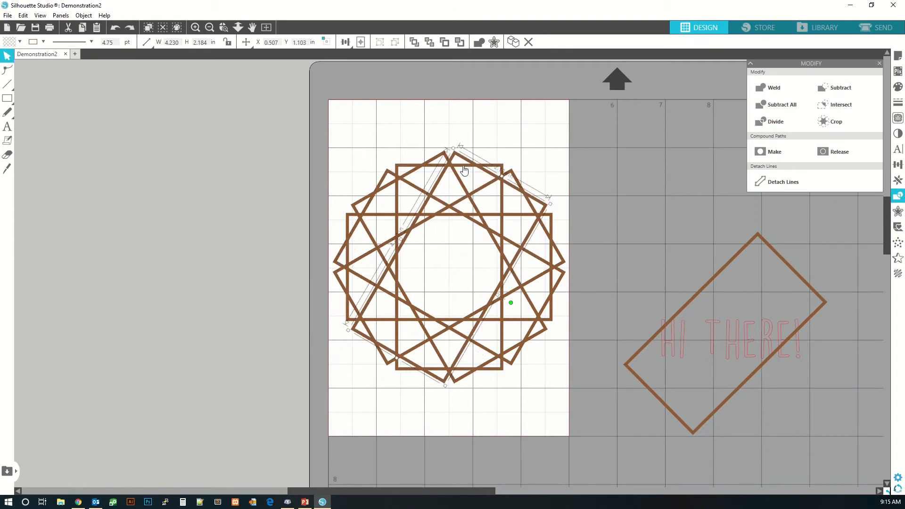
left_click(360, 142)
left_click(393, 187)
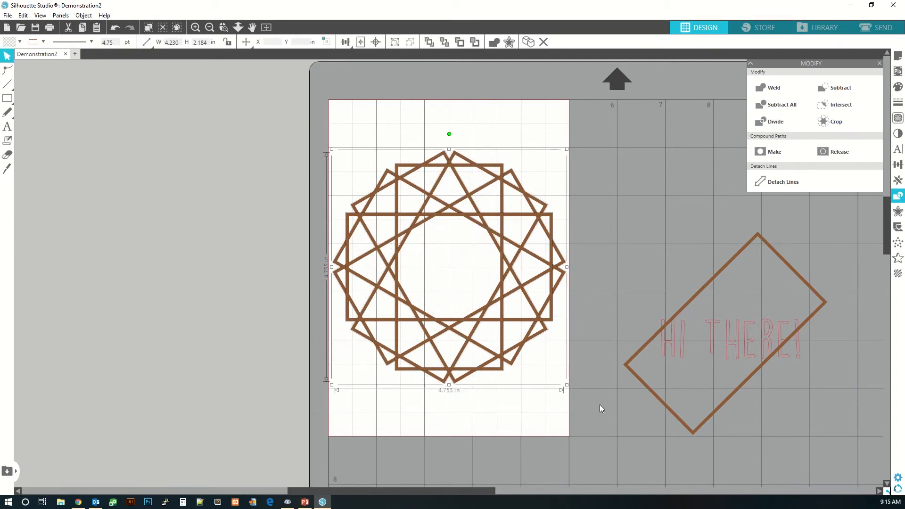
left_click(768, 89)
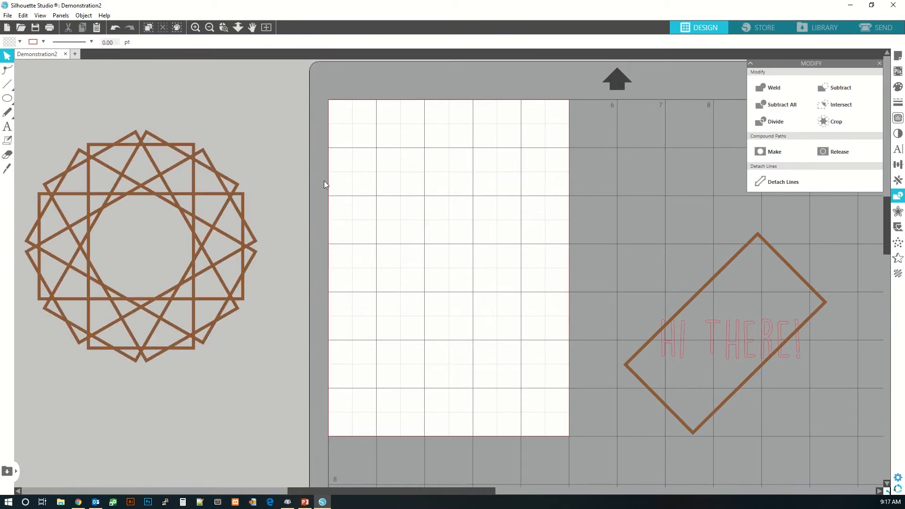
- Draw an ellipse about 1.99 by 1.83 in near the top of the page and fill it brown
left_click(10, 97)
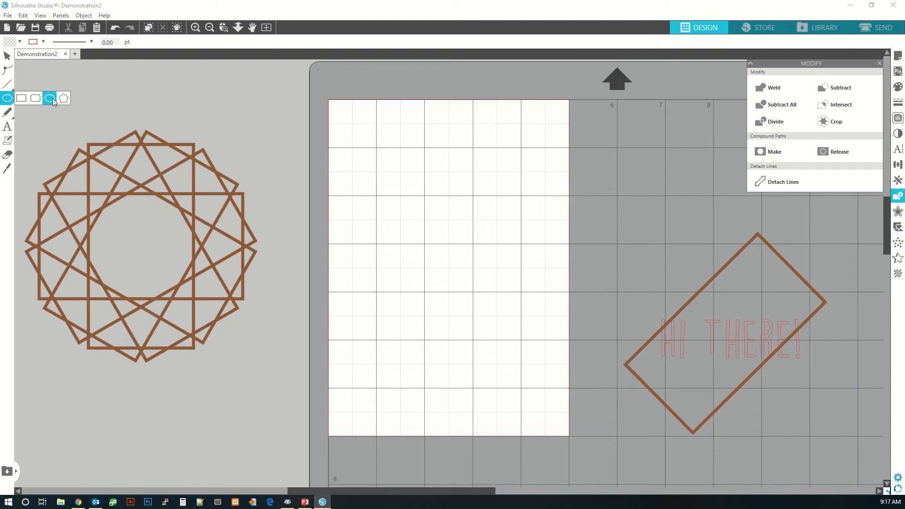
left_click_drag(390, 134, 486, 222)
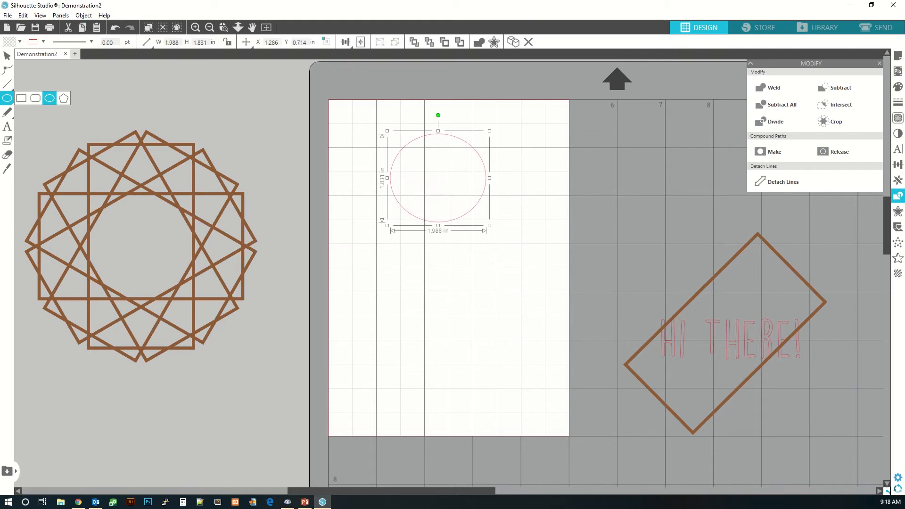
left_click(899, 87)
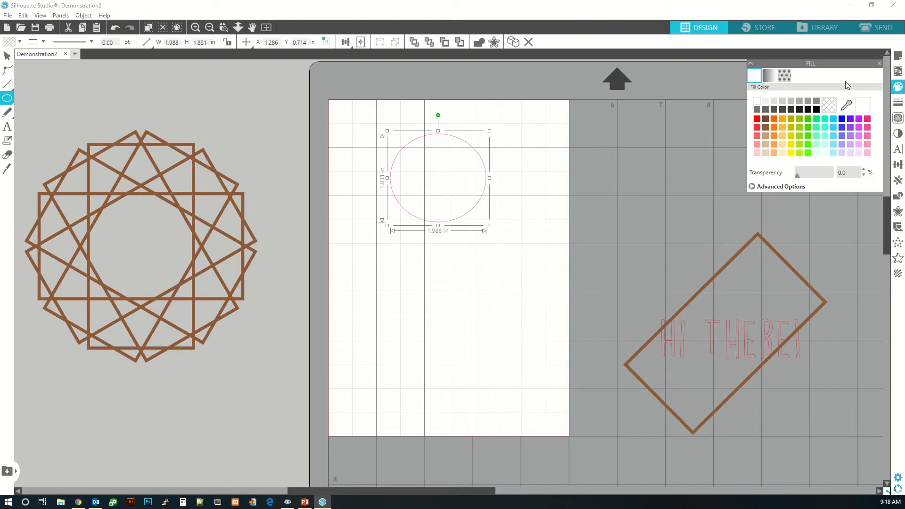
left_click(764, 127)
- Draw a rectangle about 1.71 by 1.78 in overlapping the ellipse's lower right and fill it orange
left_click(7, 98)
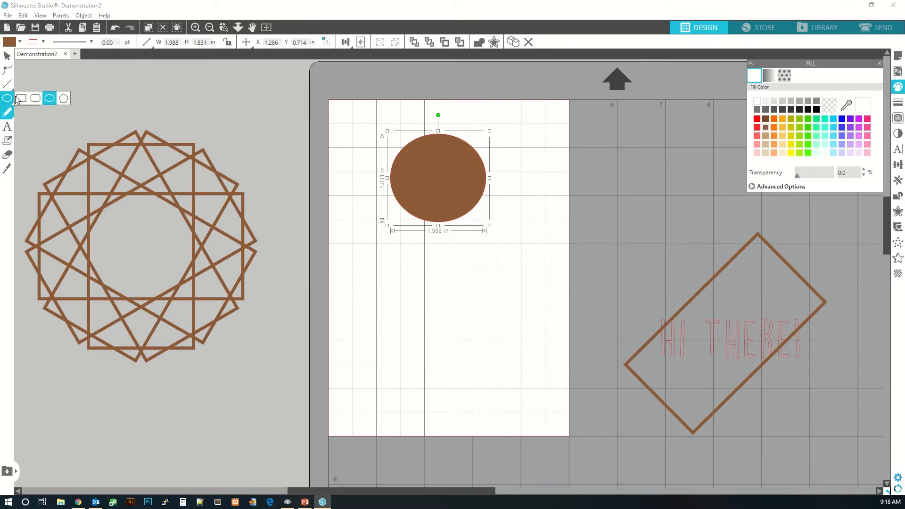
left_click(21, 98)
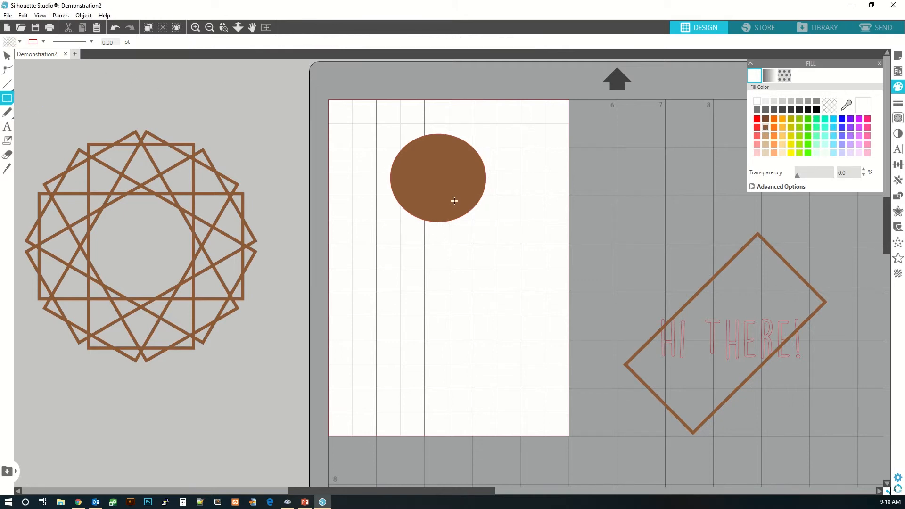
left_click_drag(449, 198, 533, 285)
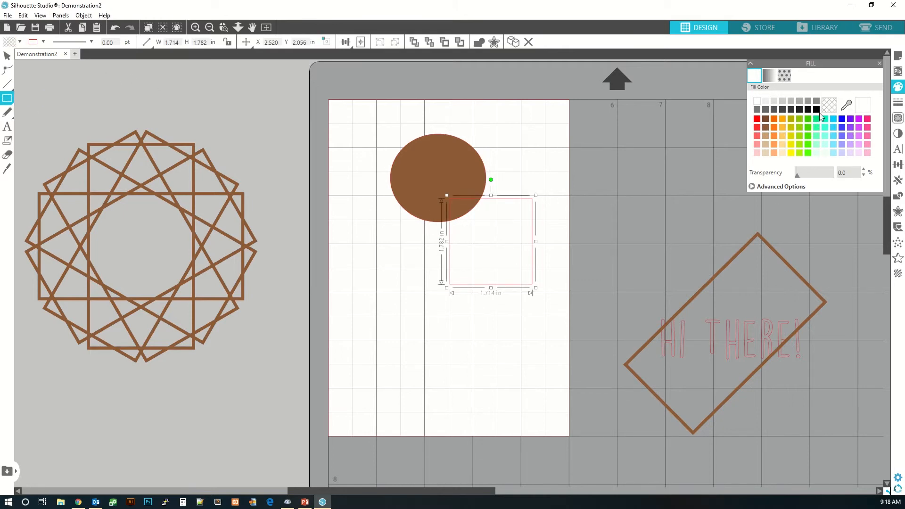
left_click(780, 120)
left_click_drag(514, 122, 500, 115)
left_click(543, 134)
left_click(505, 115)
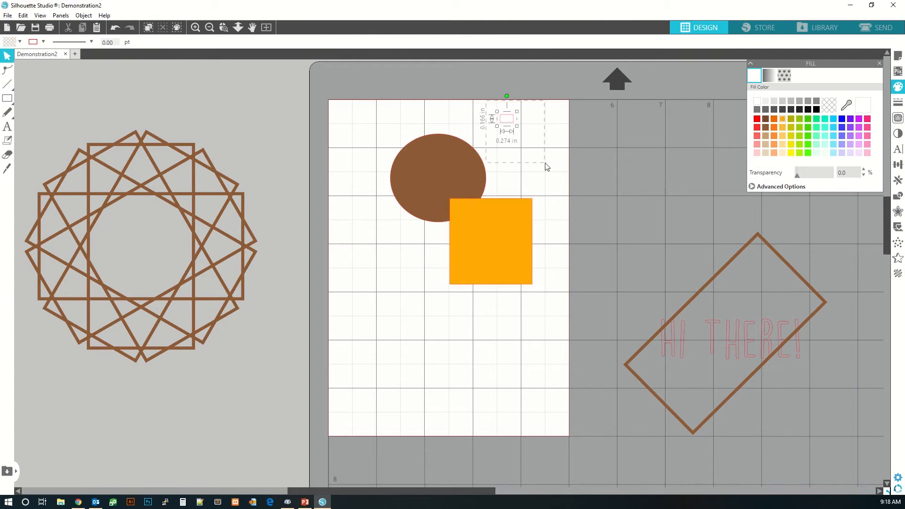
key("Delete")
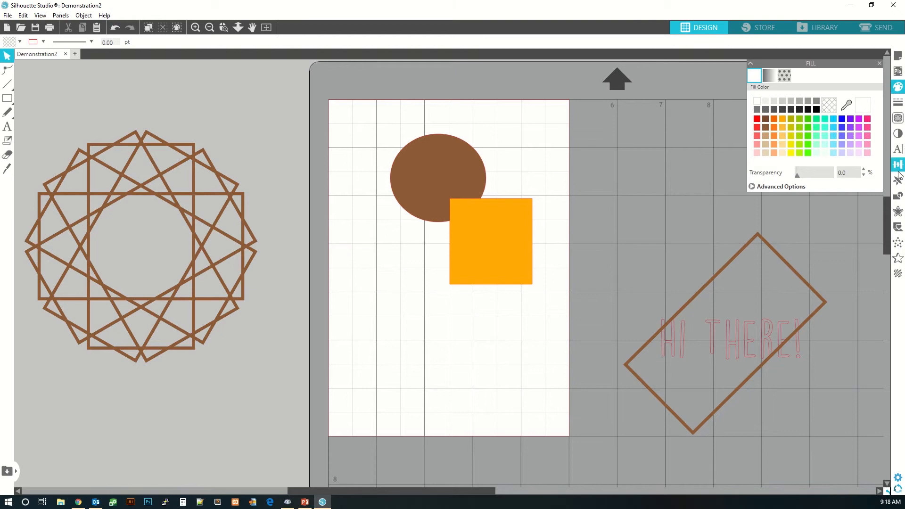
- Weld the ellipse and the rectangle into one shape and move it, then undo both changes
left_click(899, 196)
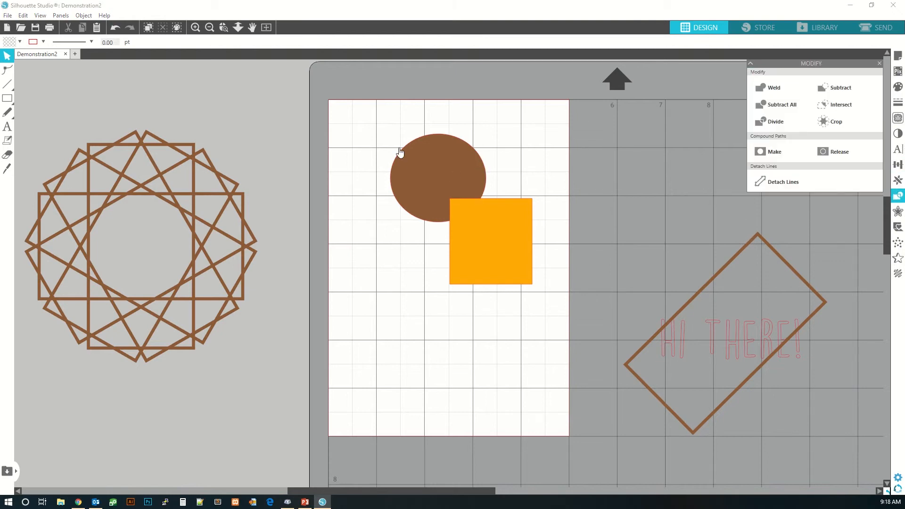
left_click_drag(369, 122, 560, 330)
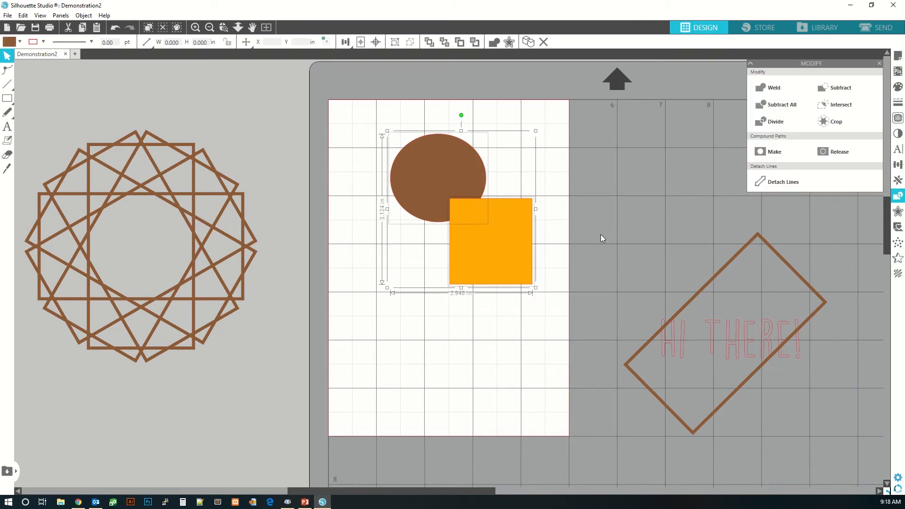
left_click(776, 92)
left_click_drag(476, 243, 454, 250)
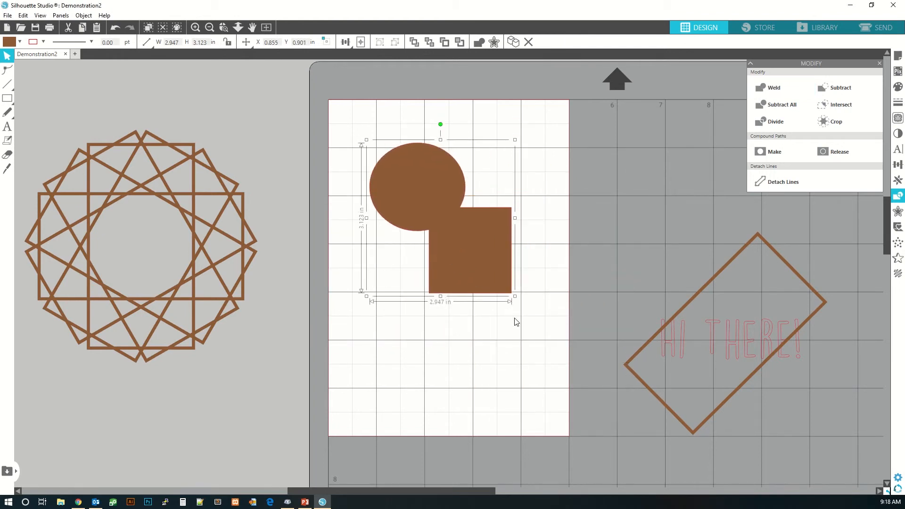
key("ctrl+z")
key("ctrl+z")
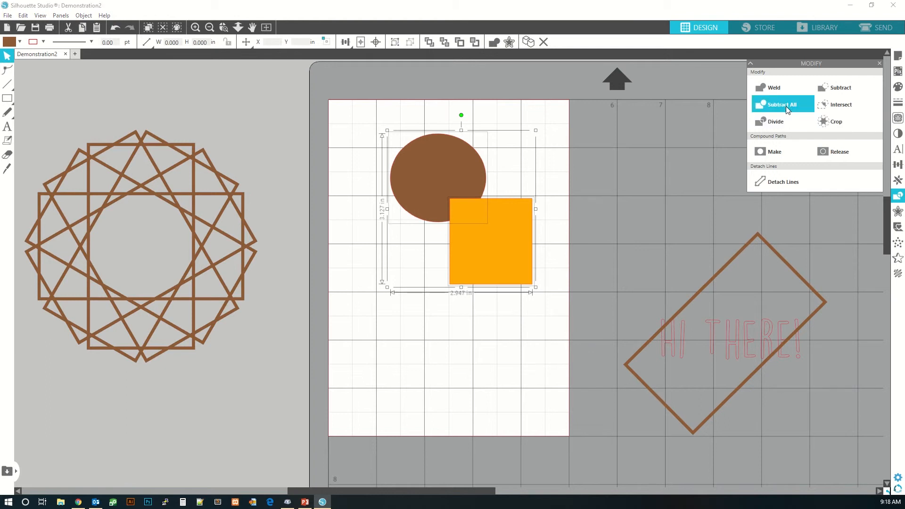
- Divide the overlapping ellipse and rectangle, pull the pieces apart, then undo back to the separate shapes
left_click_drag(515, 255, 489, 267)
left_click(481, 326)
key("Escape")
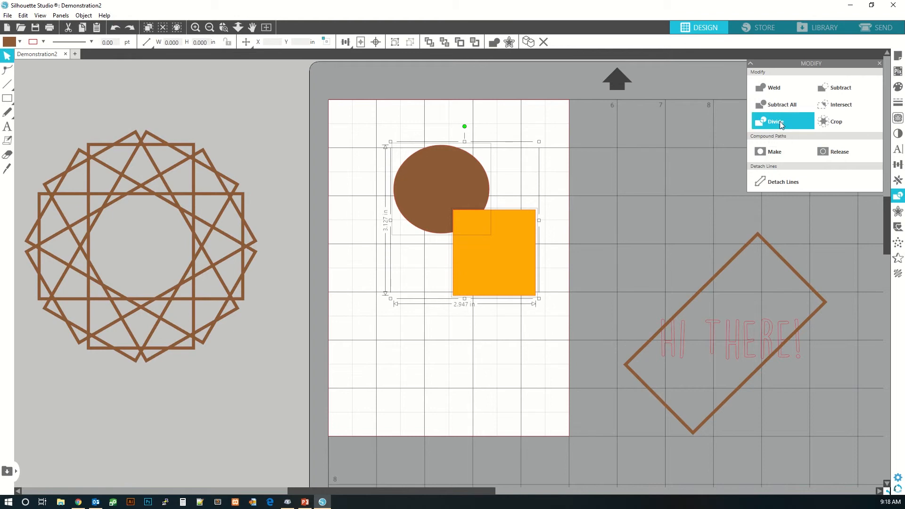
left_click(781, 125)
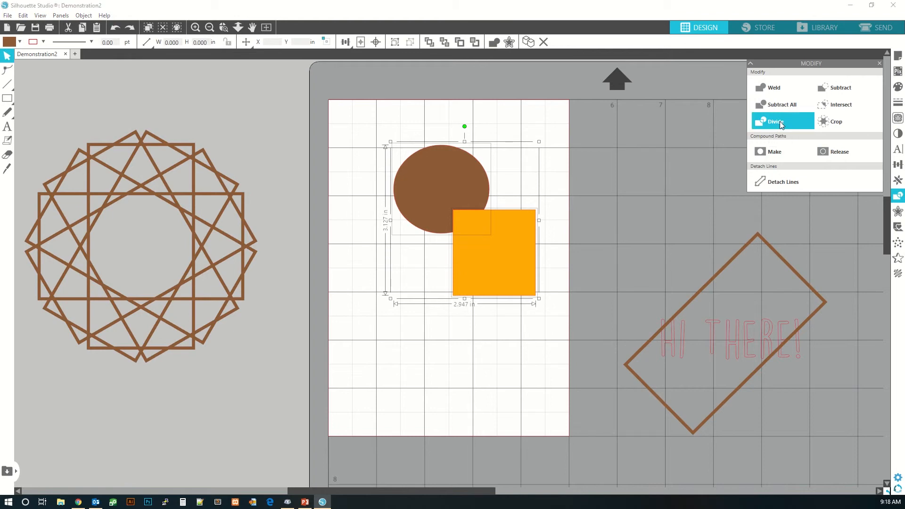
left_click(455, 374)
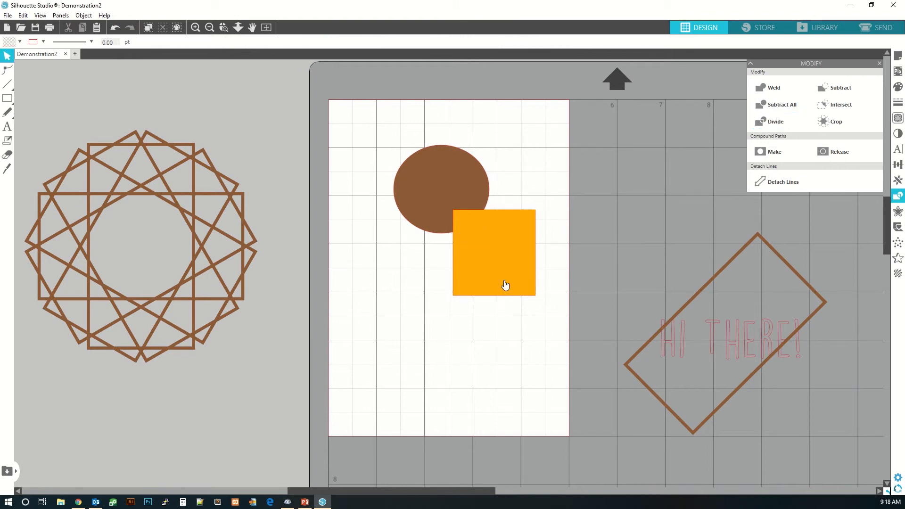
left_click_drag(503, 280, 520, 316)
mouse_move(479, 262)
left_mouse_down()
mouse_move(424, 272)
mouse_move(475, 251)
left_mouse_up()
key("ctrl+z")
key("ctrl+z")
key("ctrl+z")
key("ctrl+z")
key("ctrl+z")
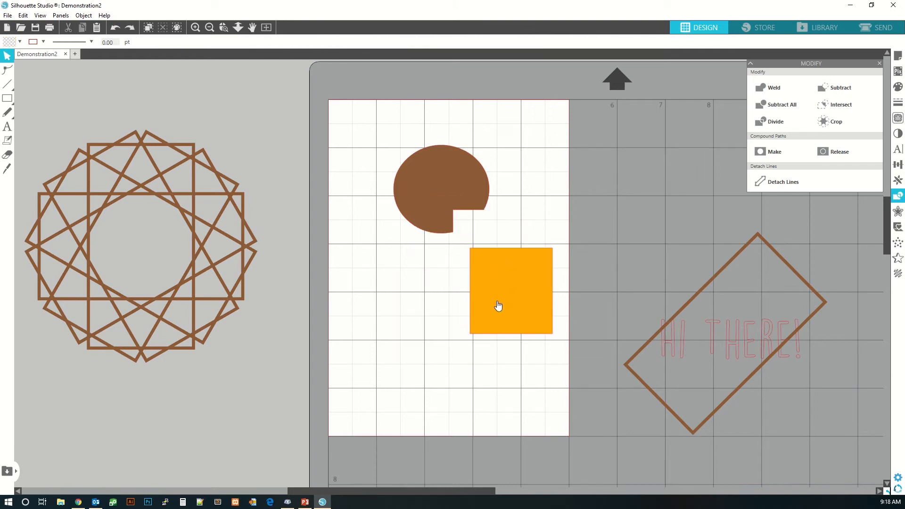
key("ctrl+z")
key("ctrl+z")
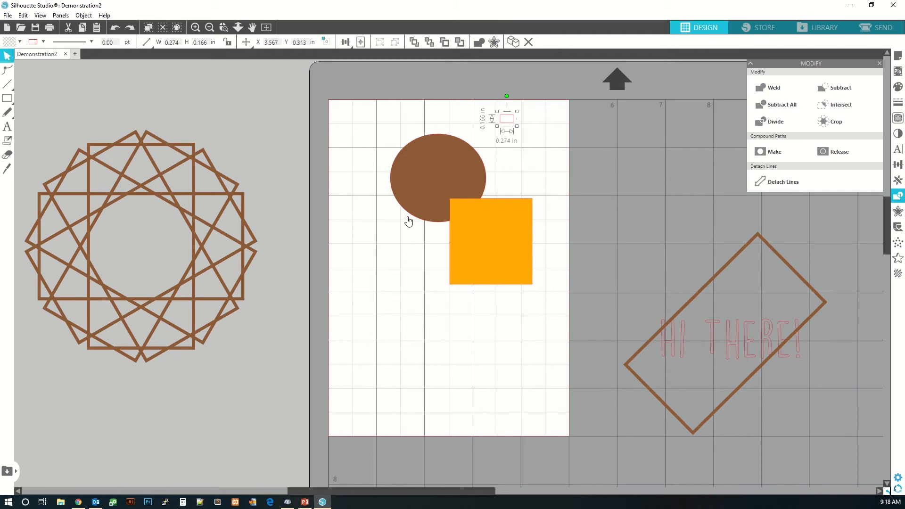
- Divide the ellipse and rectangle once more, pull the resulting pieces apart, and undo back to the two original shapes
left_click_drag(353, 118, 540, 299)
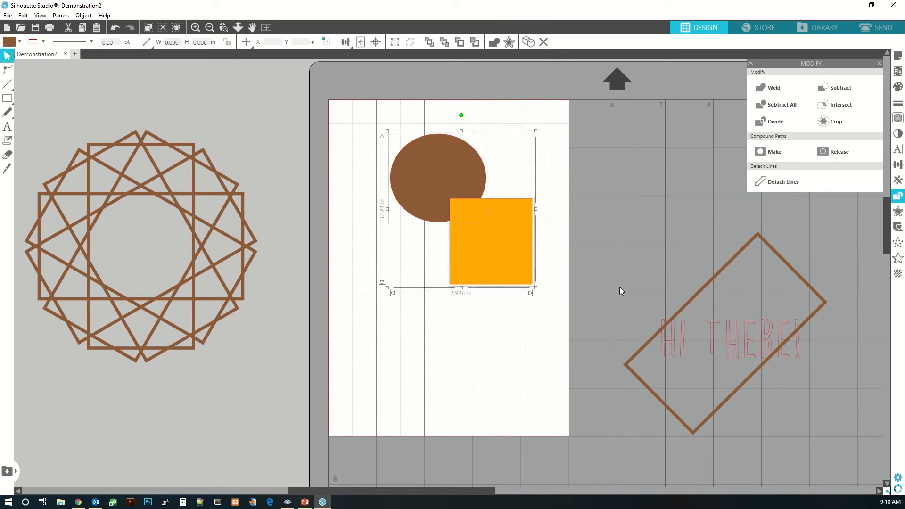
left_click(775, 121)
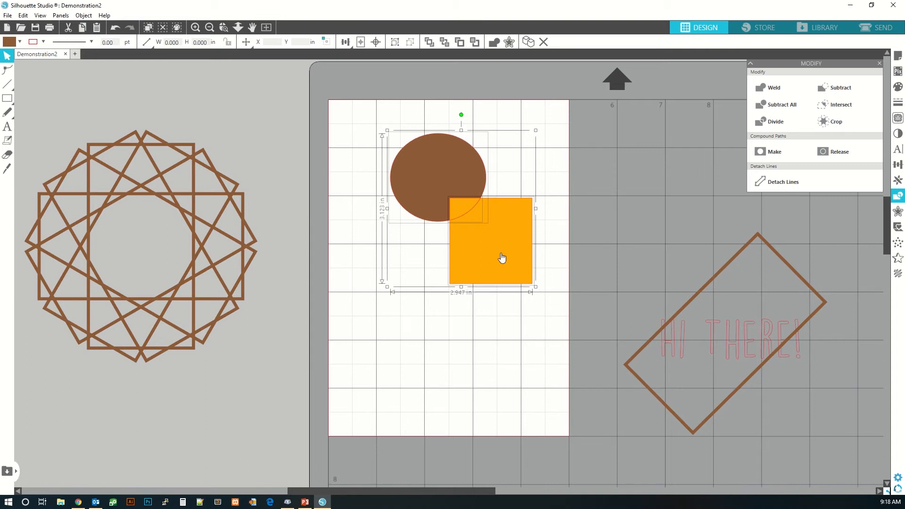
left_click(482, 325)
left_click_drag(490, 263, 514, 333)
left_click_drag(467, 212, 481, 232)
left_click_drag(415, 204, 405, 199)
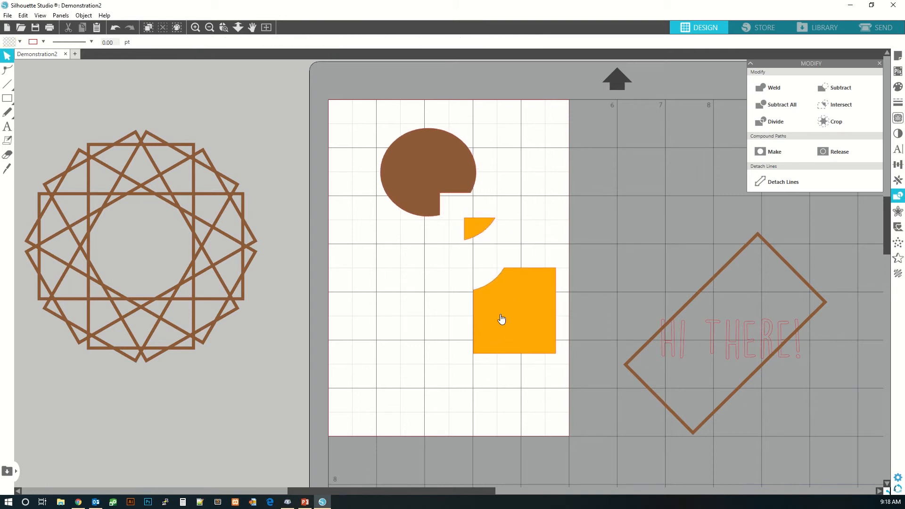
left_click_drag(501, 320, 497, 273)
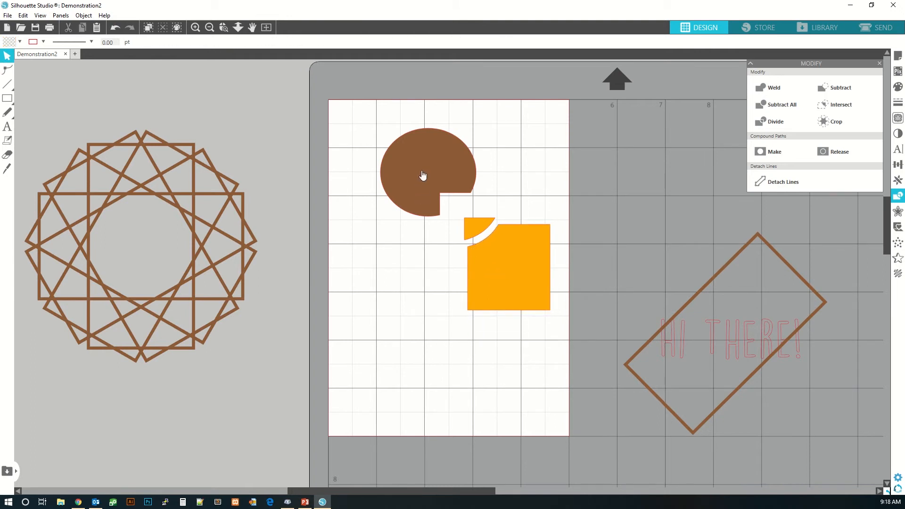
left_click_drag(423, 175, 443, 196)
left_click(447, 331)
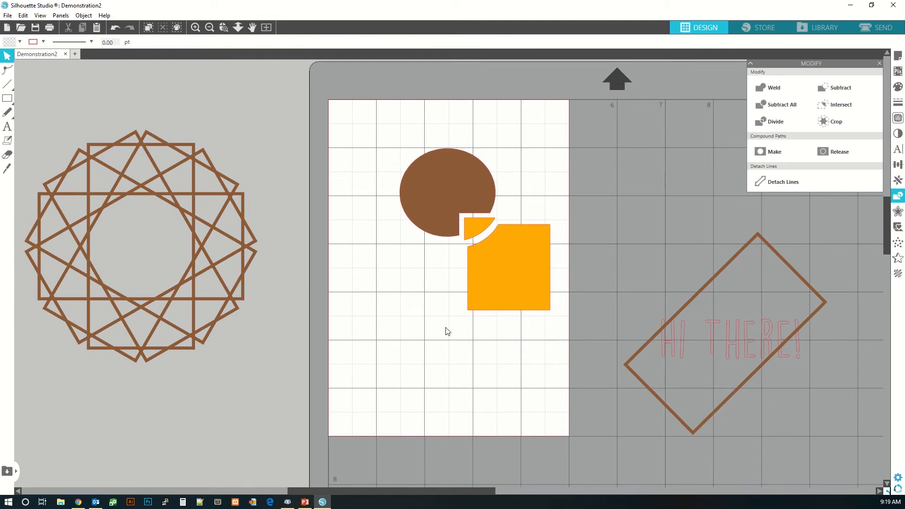
key("ctrl+z")
key("ctrl+z")
key("ctrl+z")
key("ctrl+z")
key("ctrl+z")
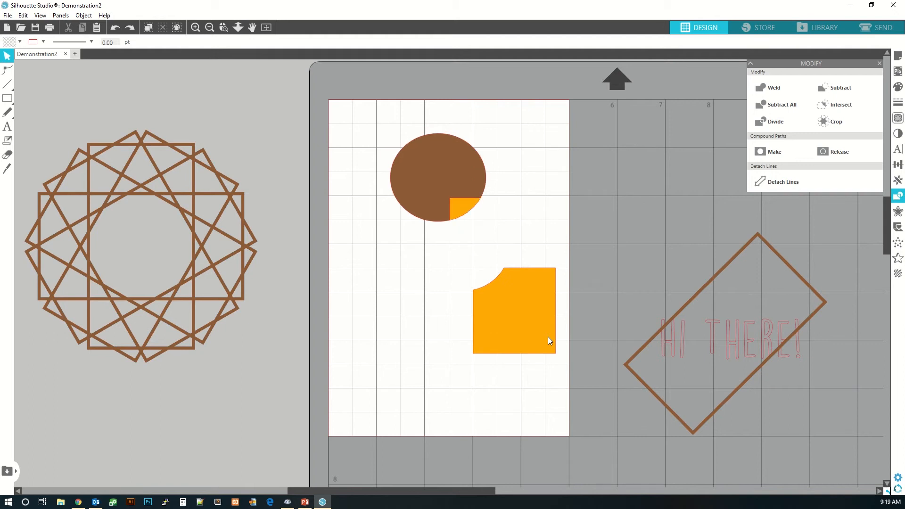
key("ctrl+z")
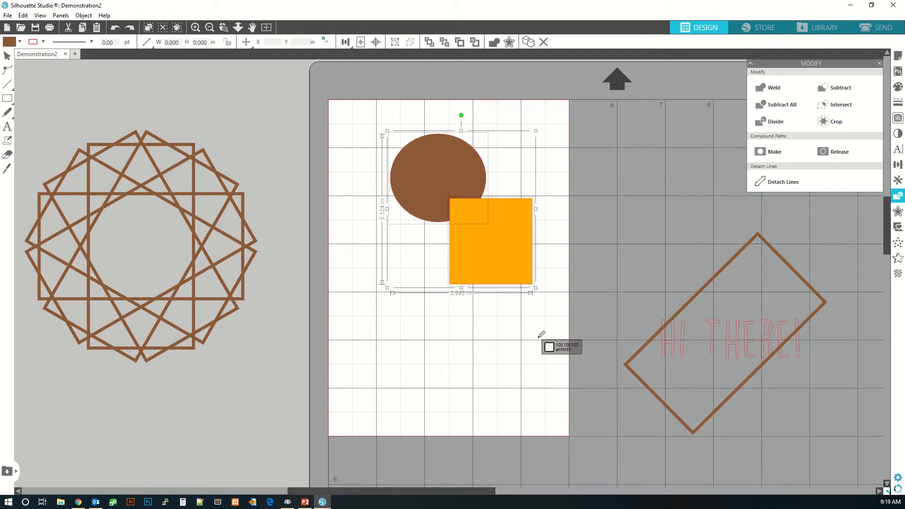
- Subtract the rectangle from the ellipse with both shapes selected, then undo the subtraction
left_click(541, 342)
left_click_drag(370, 119, 537, 316)
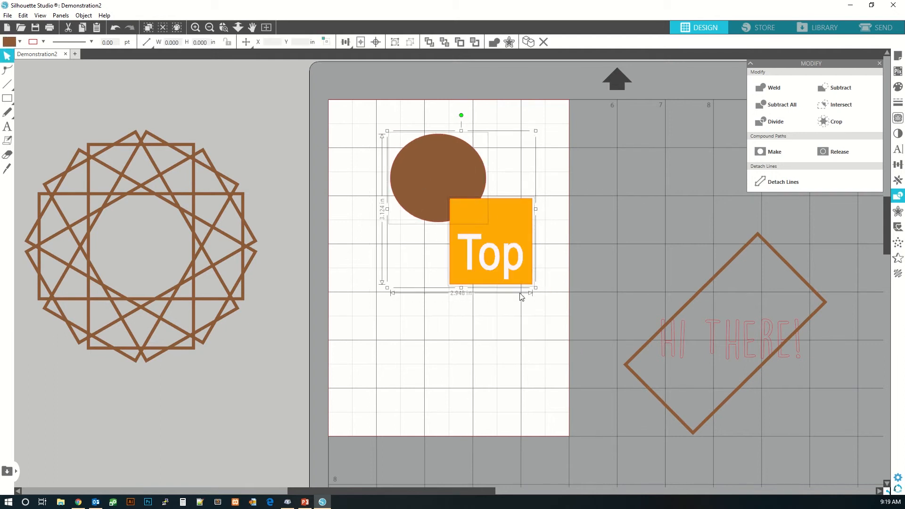
left_click(834, 88)
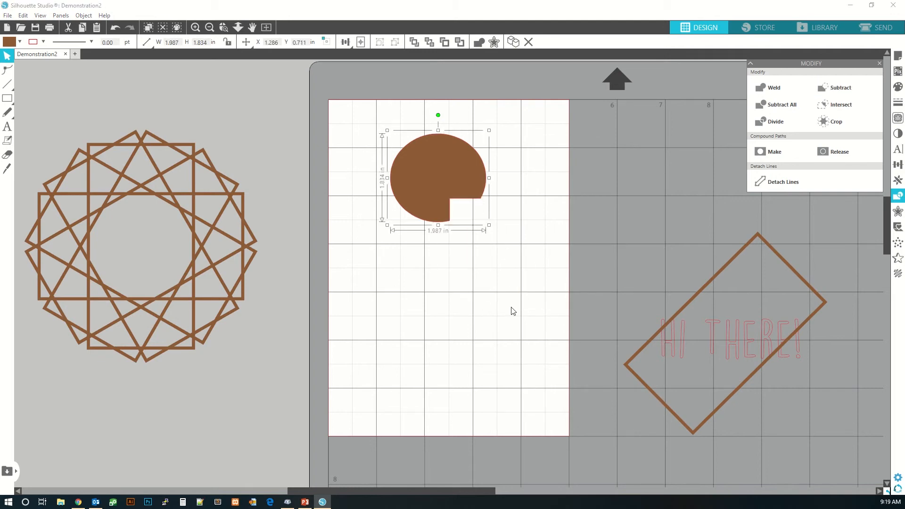
left_click(513, 311)
key("ctrl+z")
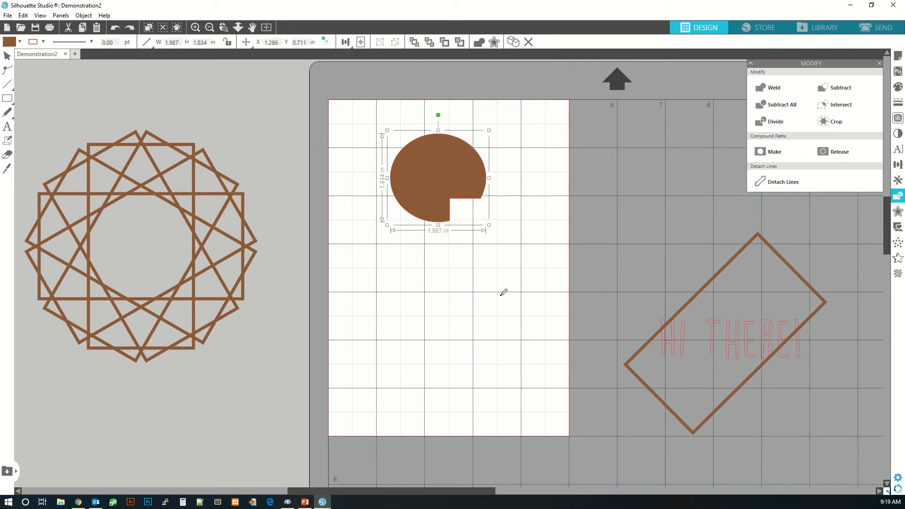
key("ctrl+z")
- Send the rectangle behind the ellipse, subtract the ellipse from the rectangle, then undo back to the original stacking
left_click(420, 260)
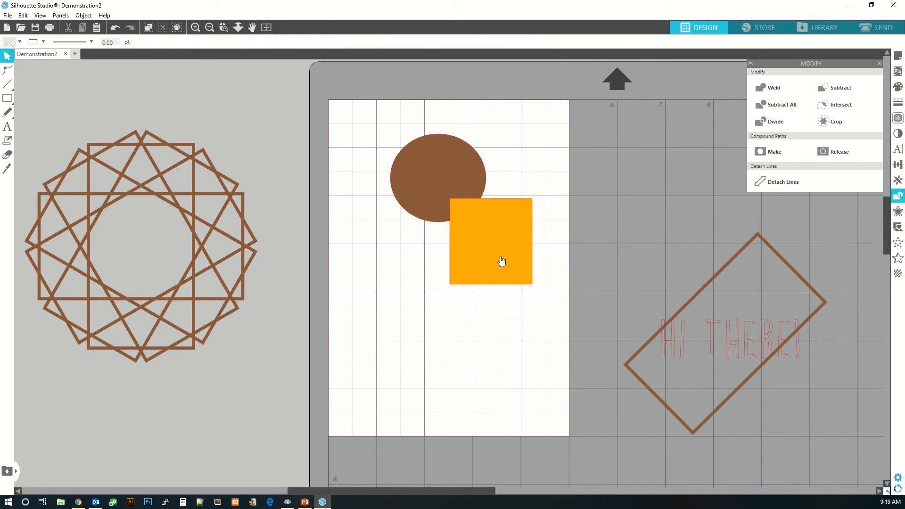
right_click(501, 257)
left_click(536, 433)
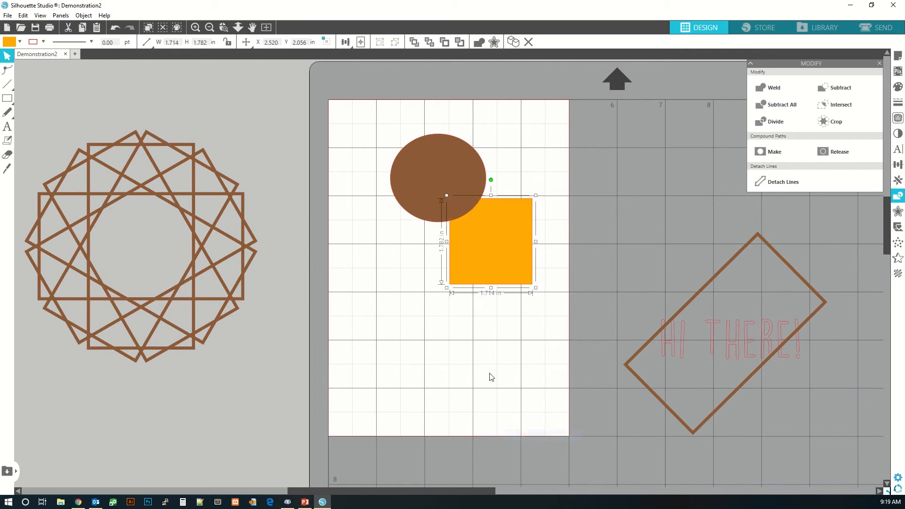
left_click(444, 216)
left_click(515, 273, "shift")
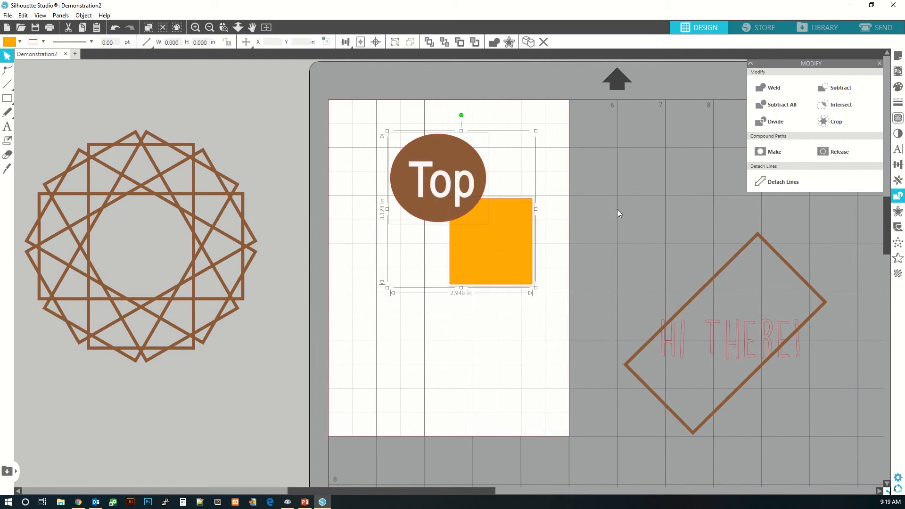
left_click(843, 88)
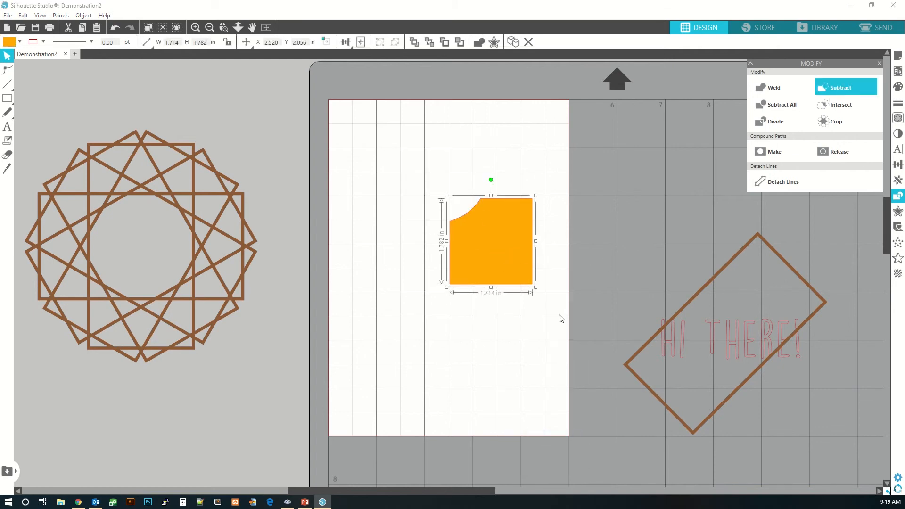
left_click(494, 329)
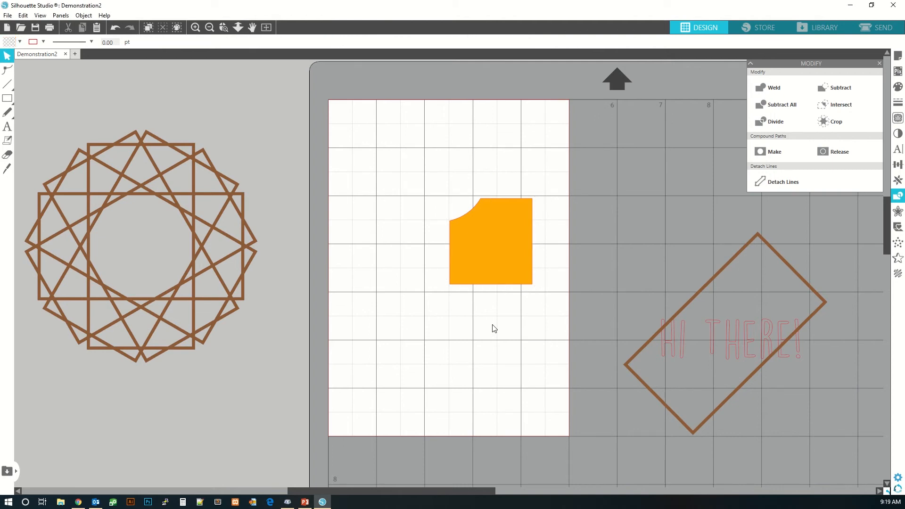
key("ctrl+z")
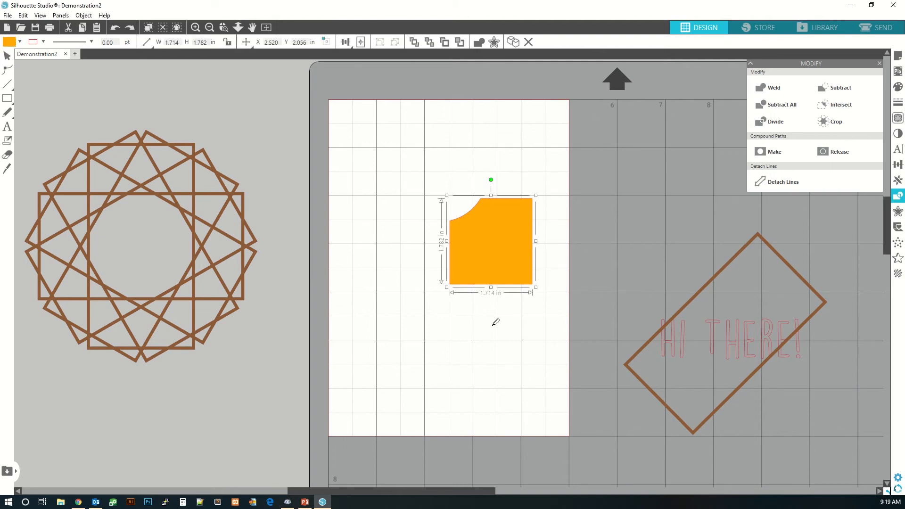
key("ctrl+z")
key("Escape")
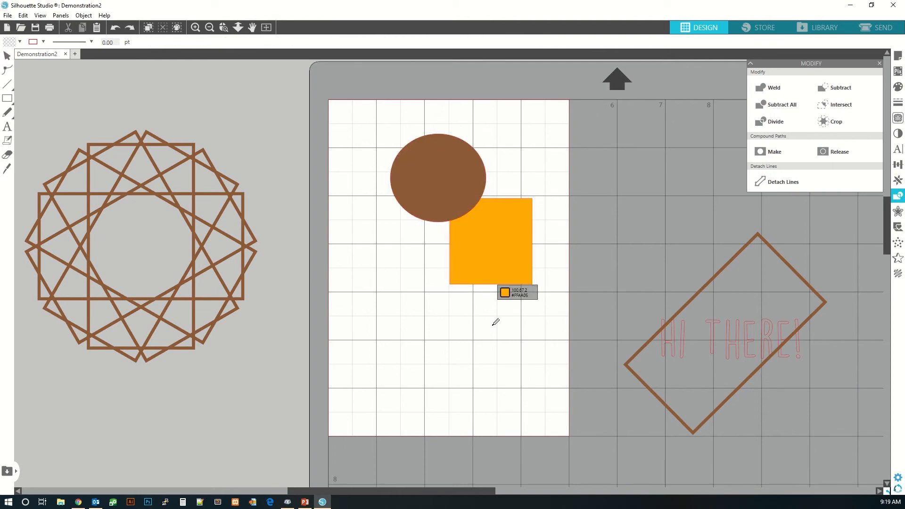
key("ctrl+z")
key("ctrl+z")
- Select the ellipse and rectangle, apply Subtract once more, and undo it
left_click(492, 326)
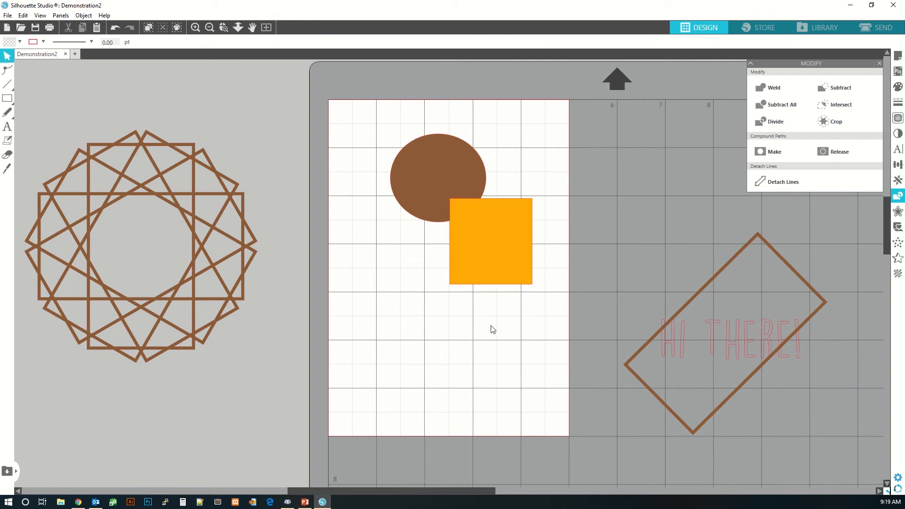
left_click(429, 181)
left_click(514, 247, "shift")
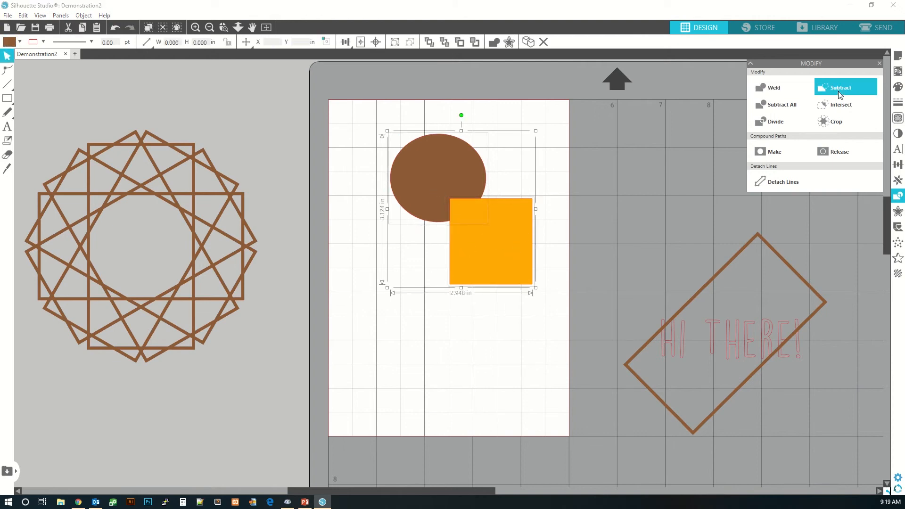
left_click(839, 92)
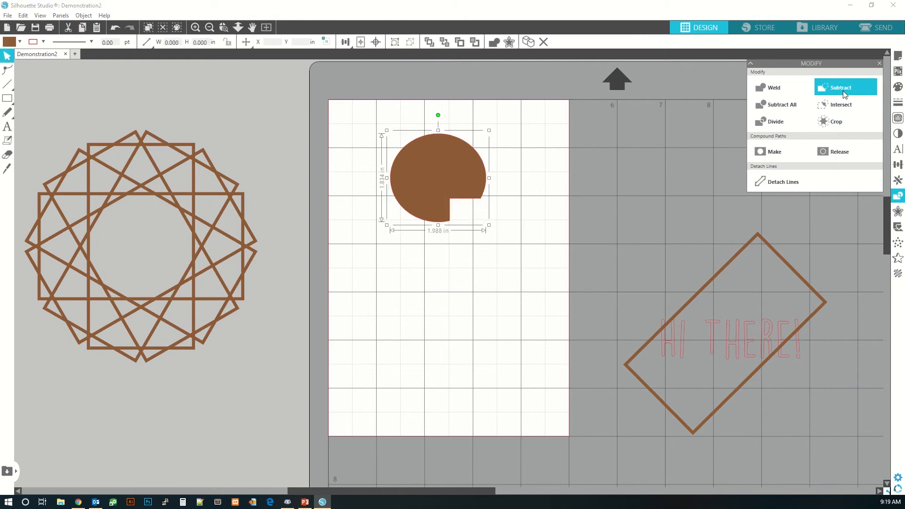
key("ctrl+z")
left_click(523, 307)
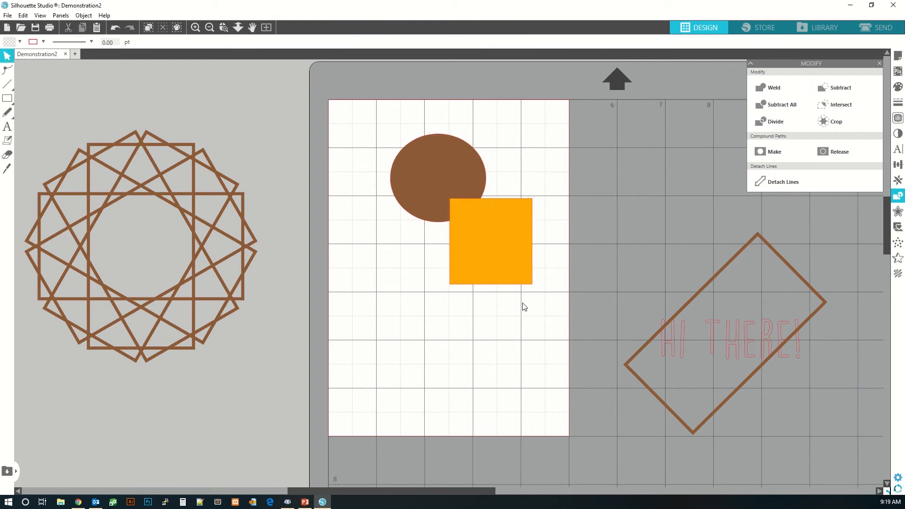
- Intersect the ellipse and rectangle to keep only their overlap, then undo it
left_click_drag(382, 127, 539, 280)
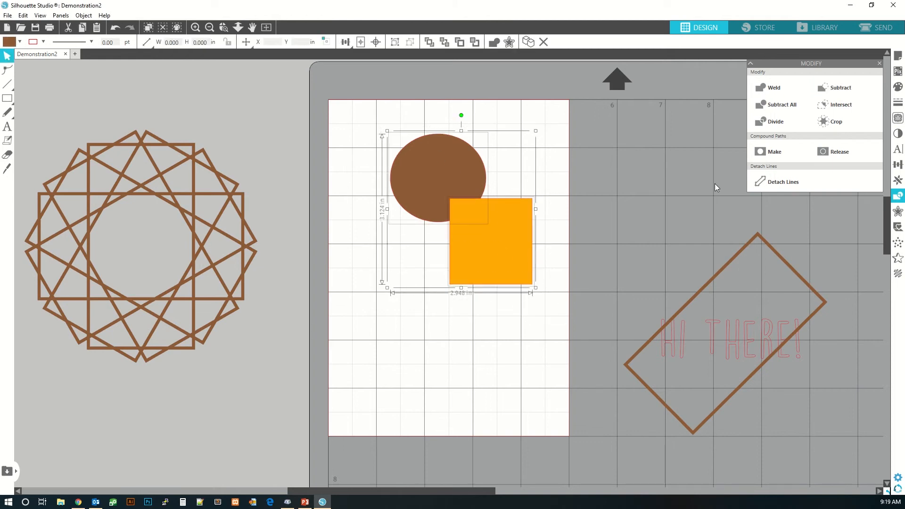
left_click(844, 107)
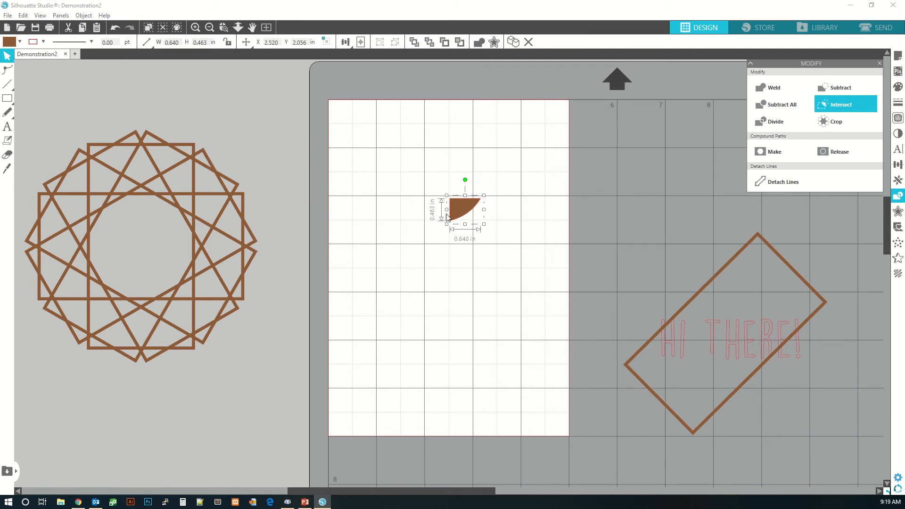
key("ctrl+z")
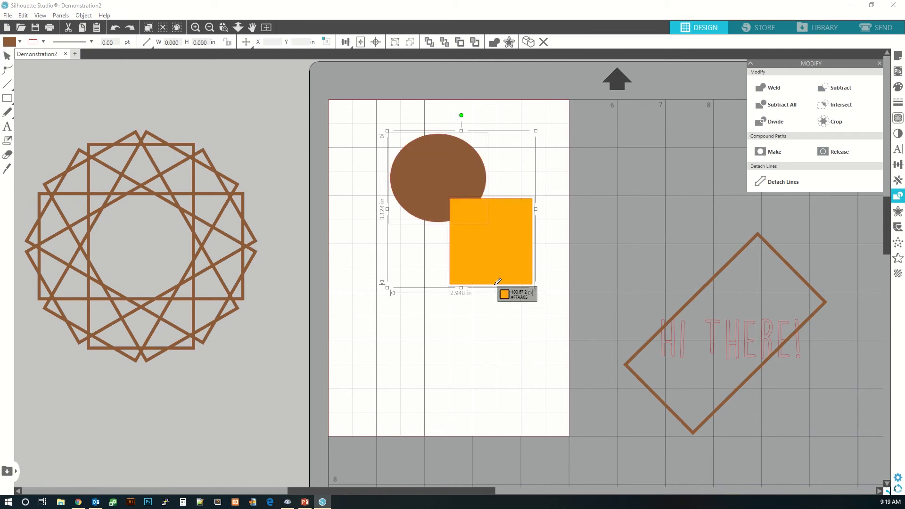
- Crop the ellipse and rectangle with both selected, then undo the crop
left_click(489, 337)
left_click_drag(383, 127, 538, 319)
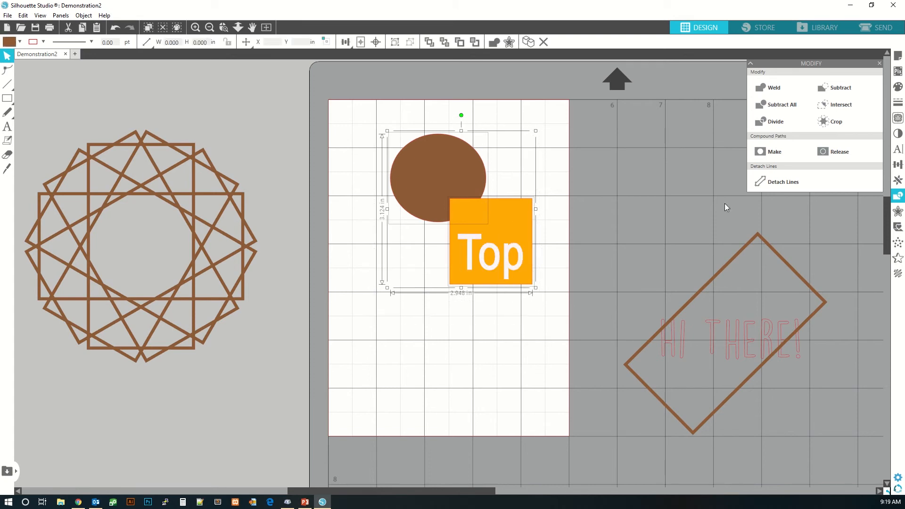
left_click(842, 125)
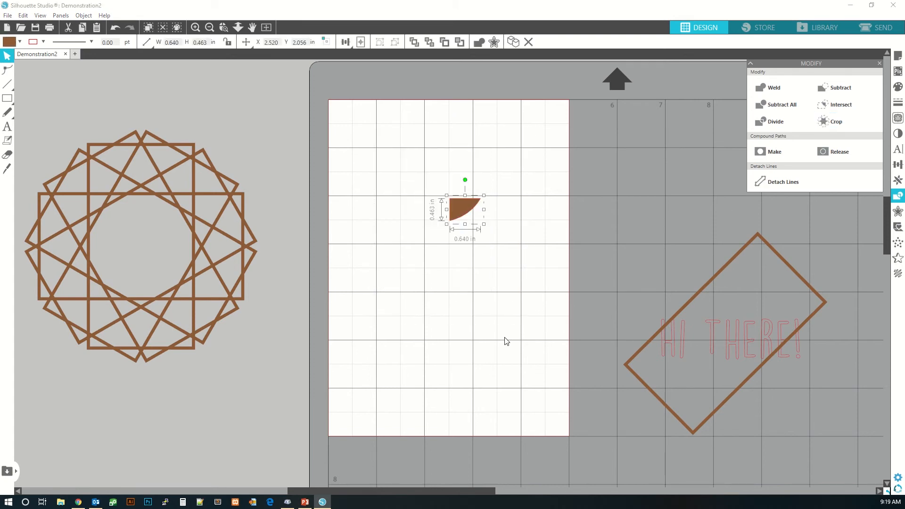
key("ctrl+z")
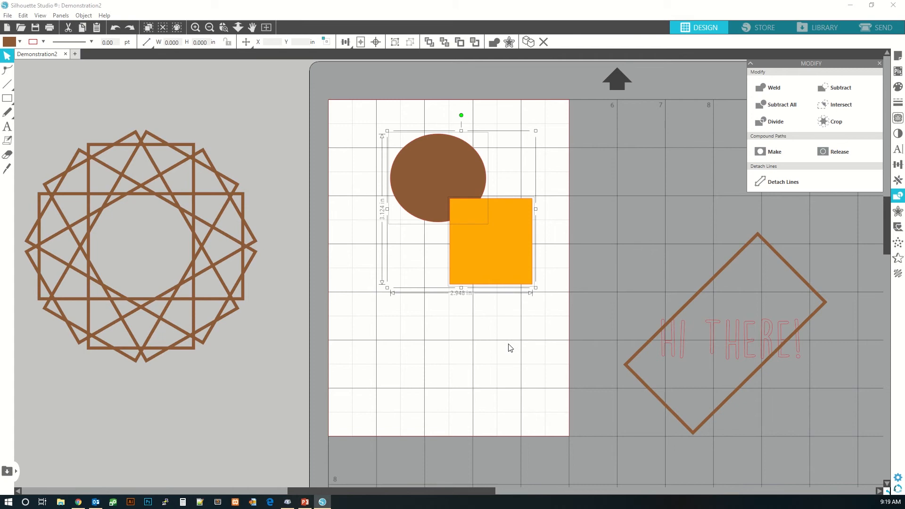
- Send the rectangle to the back, crop the two shapes again, and undo both changes
left_click(510, 348)
left_click(474, 272)
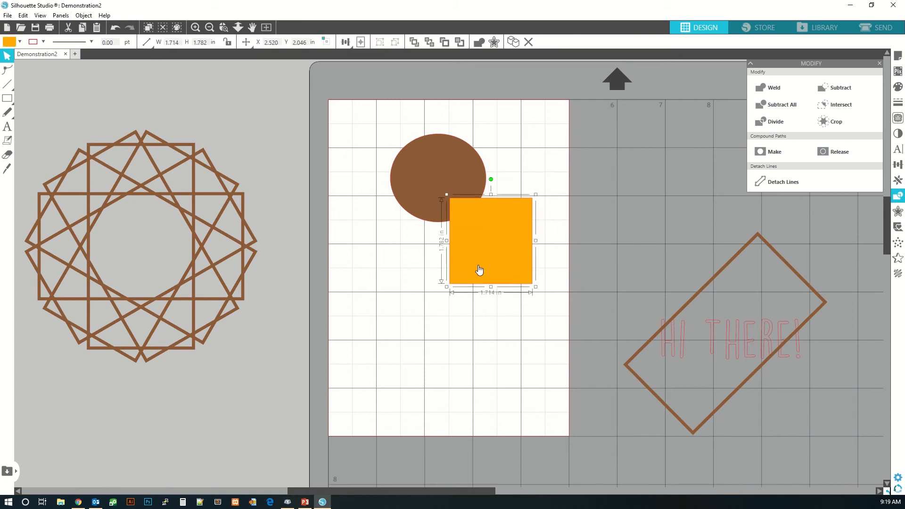
right_click(479, 266)
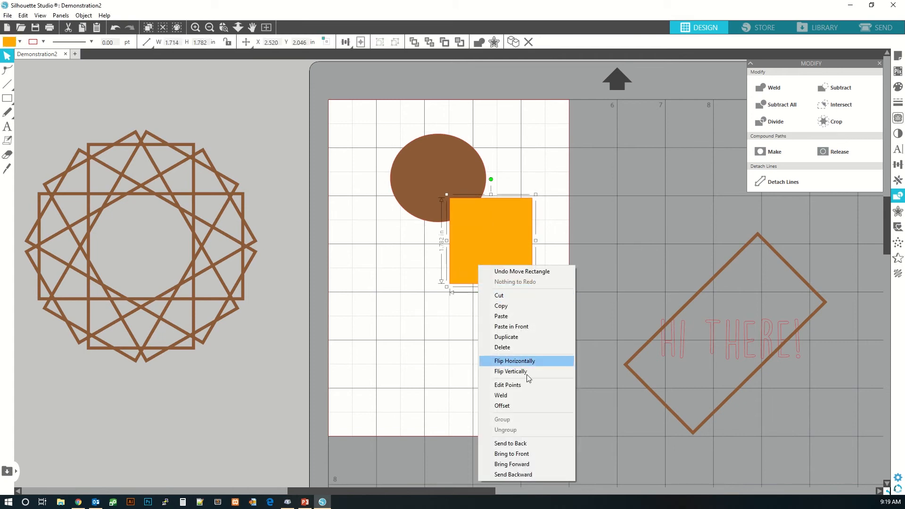
left_click(526, 444)
left_click(501, 406)
left_click_drag(370, 134, 598, 340)
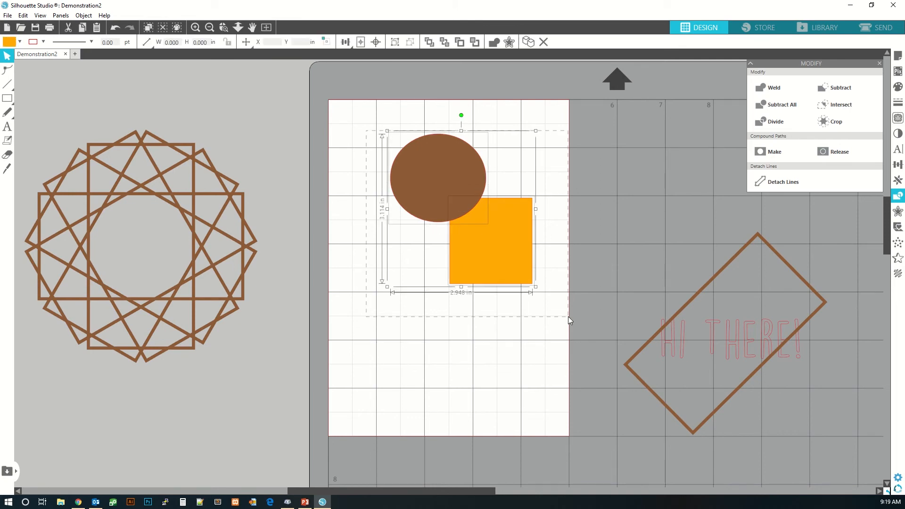
left_click(839, 121)
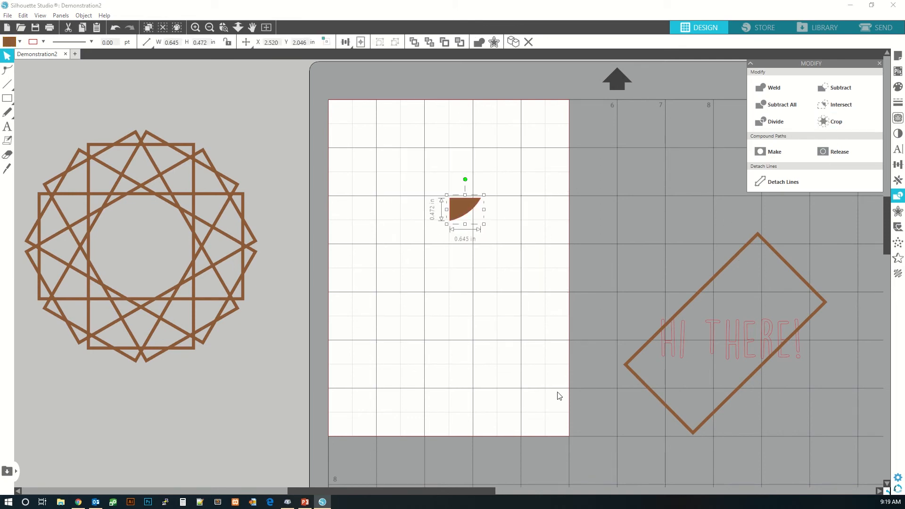
key("ctrl+z")
key("ctrl+z")
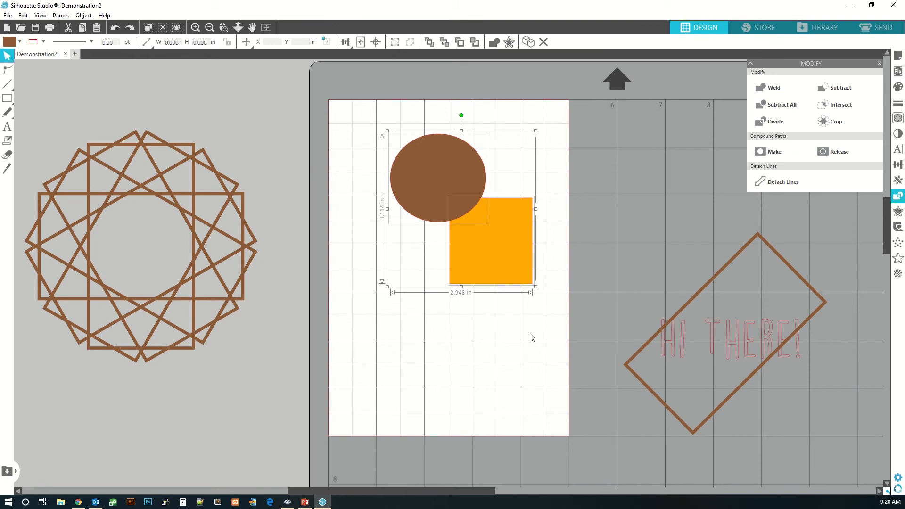
- Select the ellipse and rectangle and make them into one compound path
left_click(532, 338)
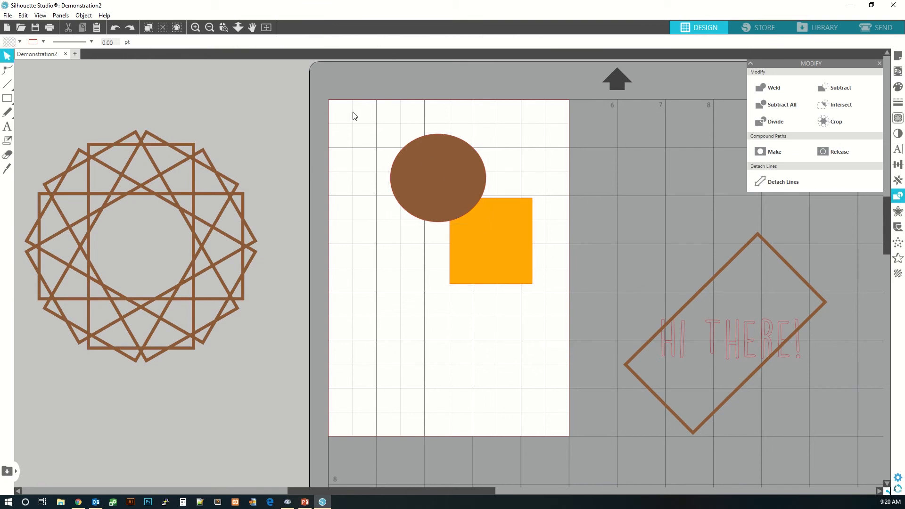
left_click_drag(353, 112, 580, 252)
left_click_drag(561, 321, 555, 329)
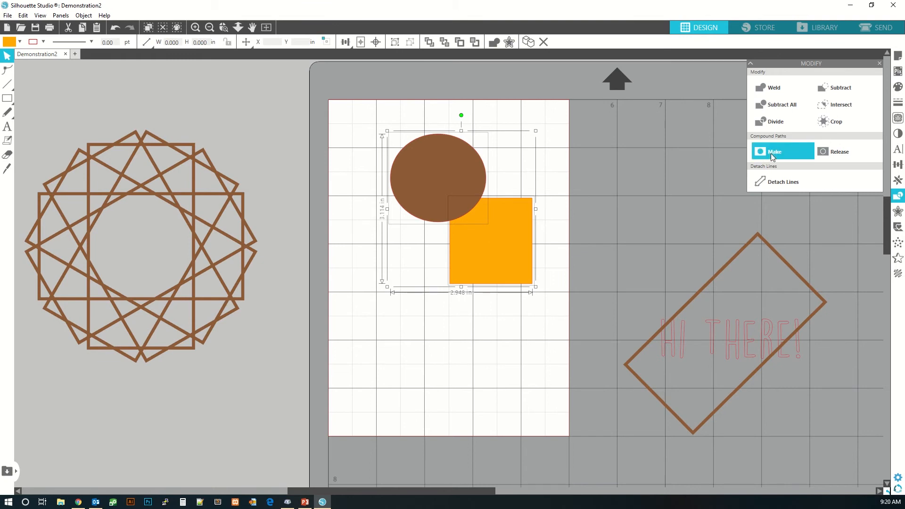
left_click(774, 154)
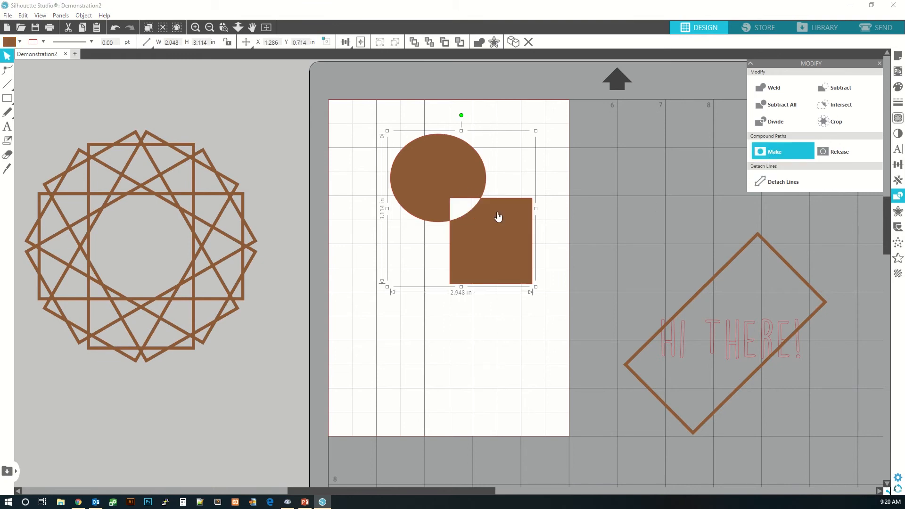
- Move the compound path to the left, then release it back into separate ellipse and rectangle shapes
left_click_drag(457, 179, 421, 175)
left_click(505, 363)
left_click_drag(470, 262, 489, 295)
left_click(509, 367)
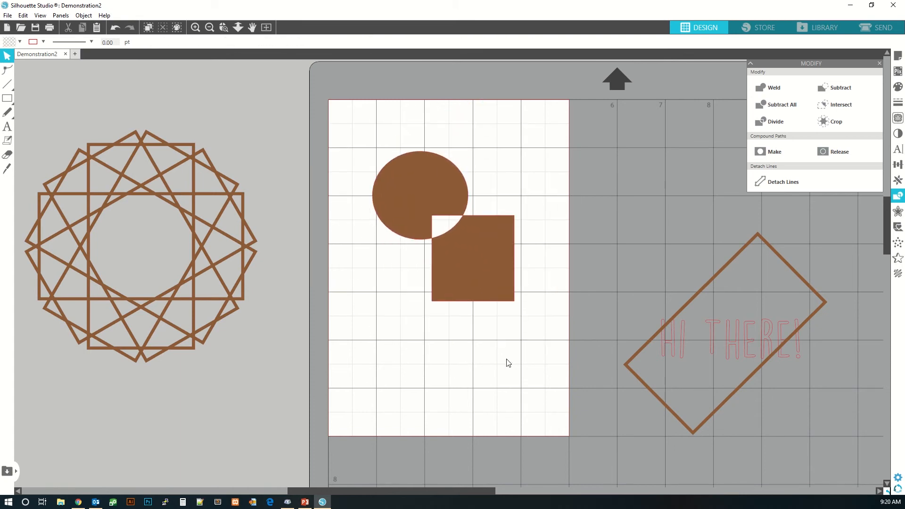
left_click(509, 258)
left_click(836, 153)
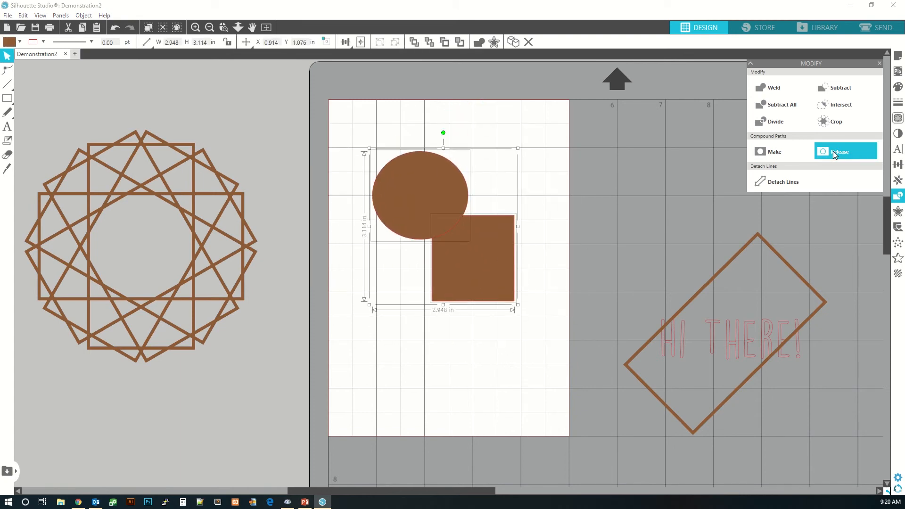
- Nudge the rectangle slightly and make the ellipse and rectangle into a compound path again
mouse_move(496, 286)
left_mouse_down()
mouse_move(522, 307)
mouse_move(508, 278)
mouse_move(541, 331)
mouse_move(501, 278)
left_mouse_up()
left_click(494, 272)
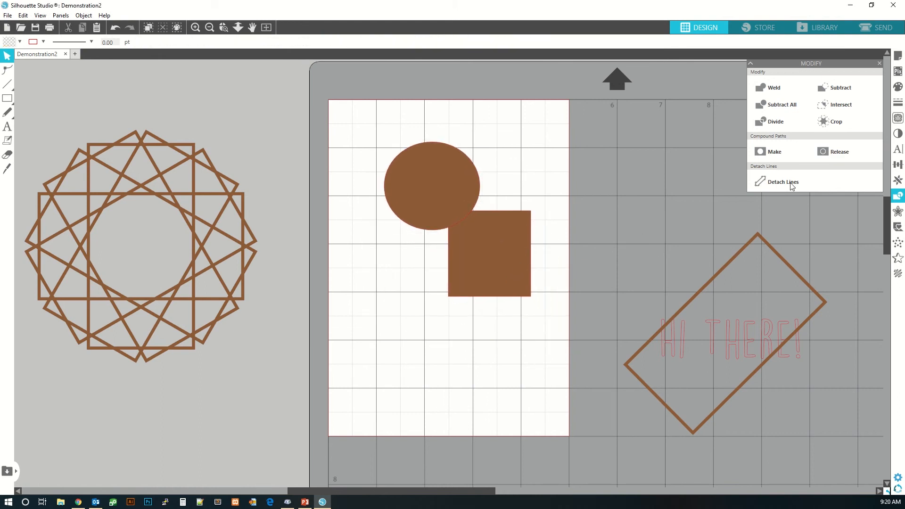
left_click(774, 155)
mouse_move(501, 285)
left_mouse_down()
mouse_move(516, 282)
mouse_move(508, 273)
left_mouse_up()
left_click(763, 152)
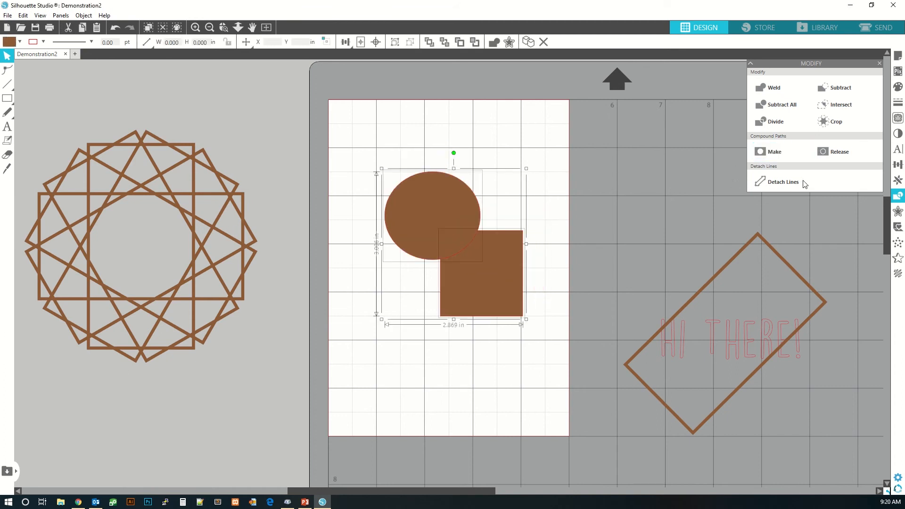
- Apply Detach Lines to the shapes and move the filled rectangle to the lower left of the mat
left_click(793, 181)
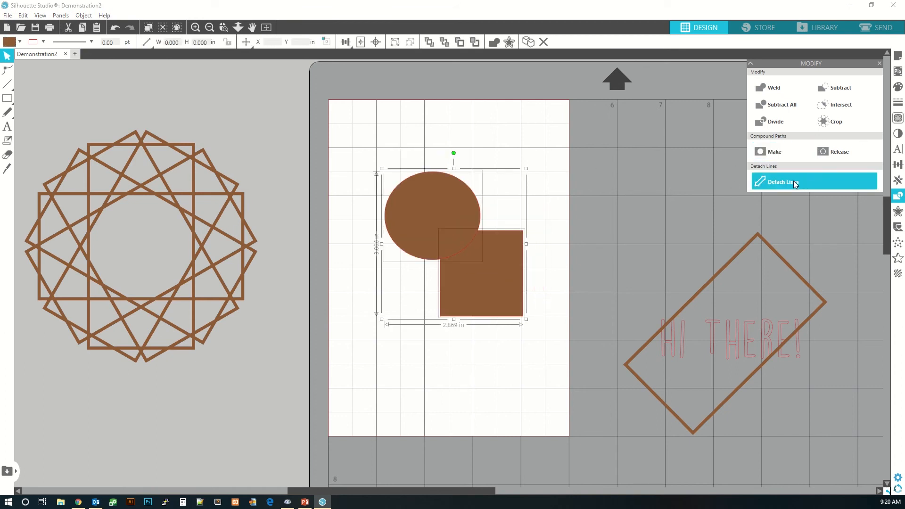
left_click(522, 349)
left_click_drag(500, 305, 394, 416)
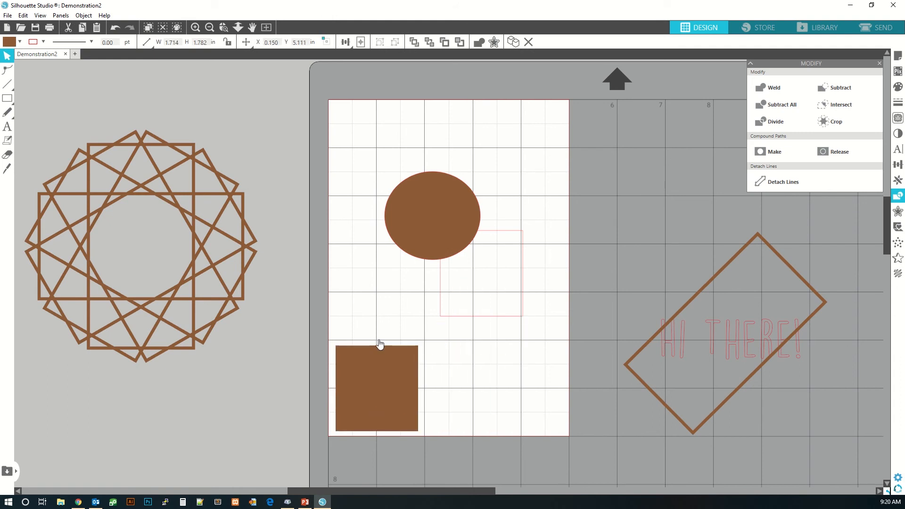
- Move the filled ellipse and rectangle off the mat to the right and reposition the leftover outlines
left_click_drag(420, 222, 623, 165)
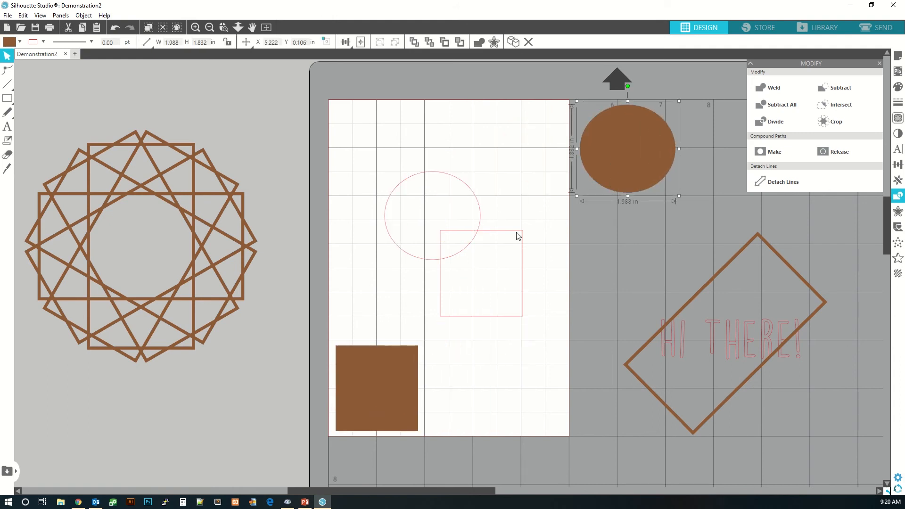
left_click_drag(485, 211, 472, 182)
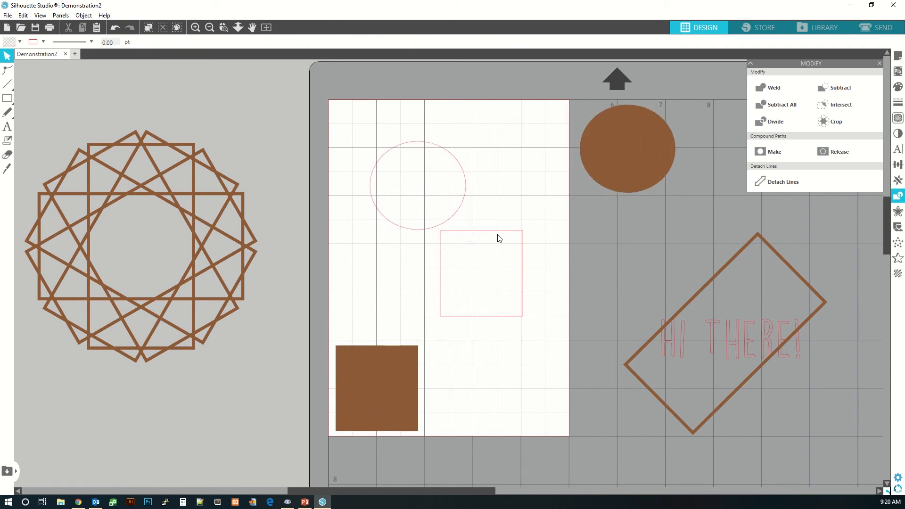
left_click_drag(499, 238, 522, 295)
left_click_drag(382, 406, 645, 173)
- Move the ellipse outline up and add an outward offset of 0.210 in around it
left_click(884, 216)
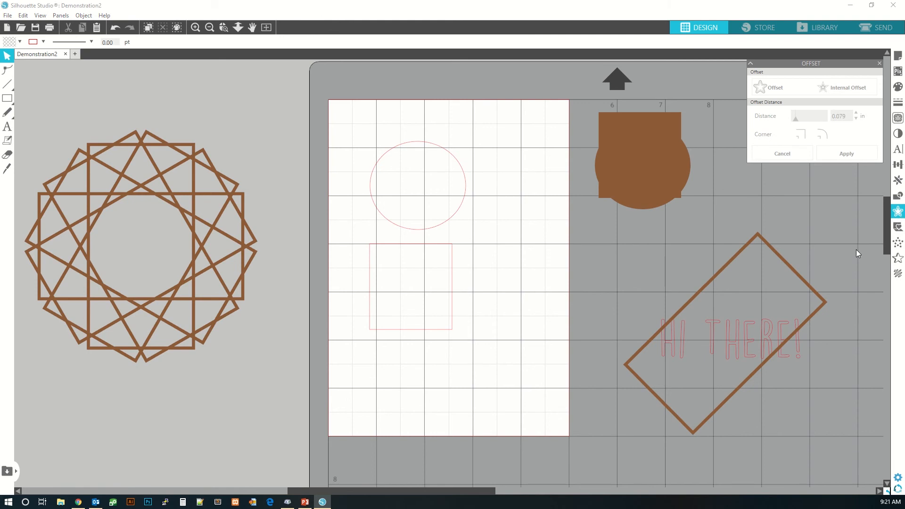
left_click(462, 160)
left_click_drag(458, 160, 508, 144)
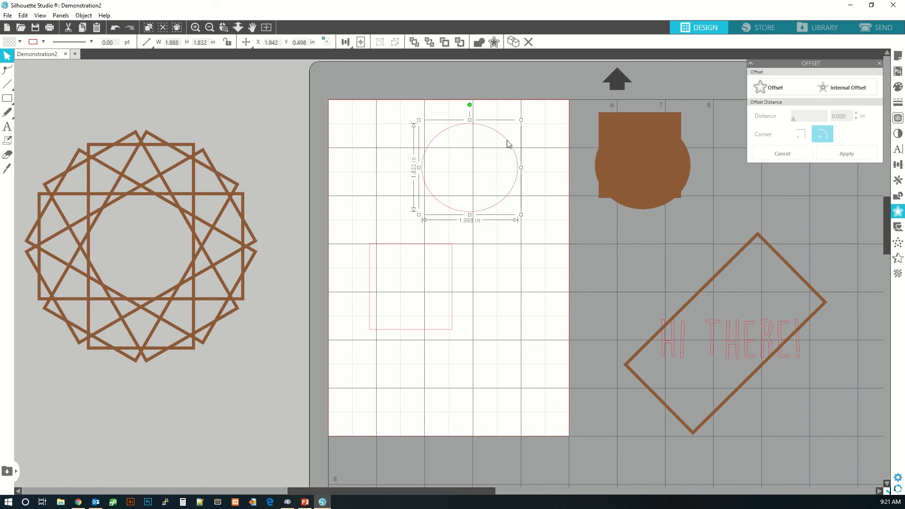
left_click(777, 90)
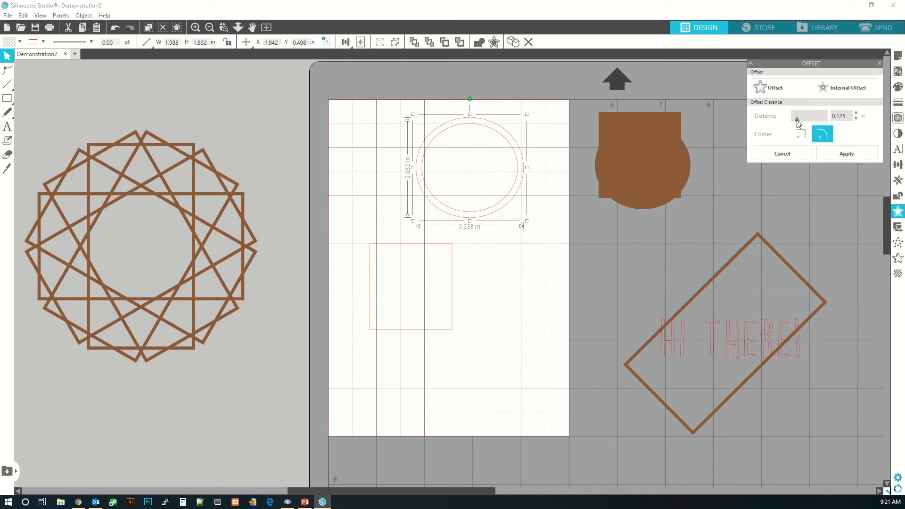
mouse_move(798, 123)
left_mouse_down()
mouse_move(823, 122)
mouse_move(802, 122)
left_mouse_up()
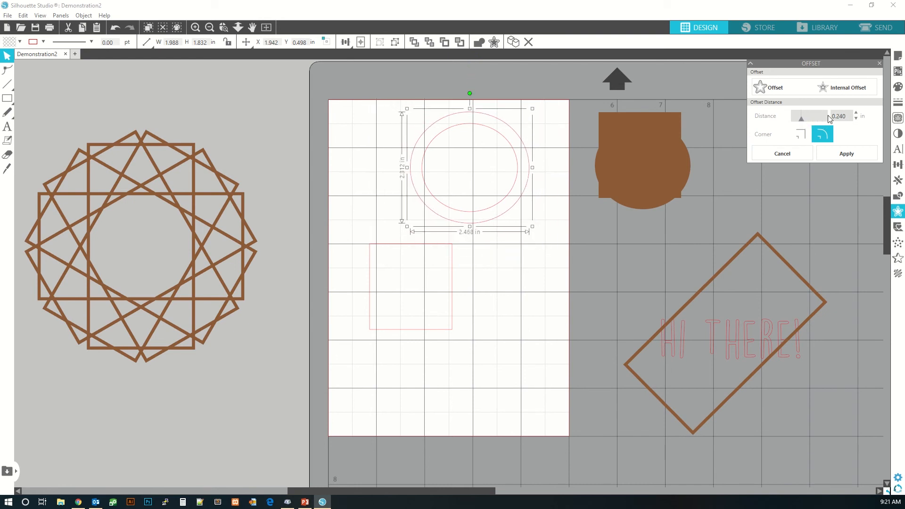
left_click(856, 119)
left_click(857, 119)
left_click(857, 119)
left_click(856, 119)
left_click(857, 119)
left_click(857, 119)
left_click(857, 119)
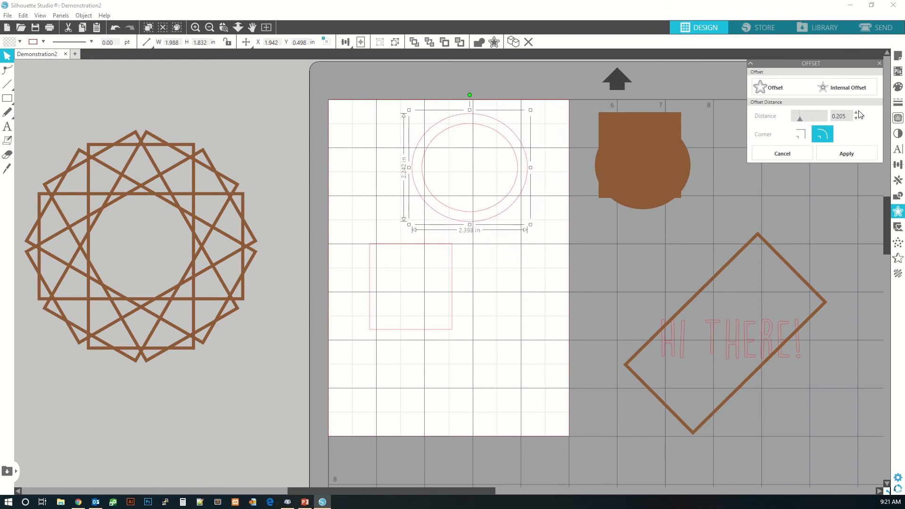
left_click(857, 113)
left_click(857, 113)
left_click(856, 113)
left_click(856, 113)
left_click(856, 113)
left_click(857, 113)
left_click(856, 113)
left_click(856, 113)
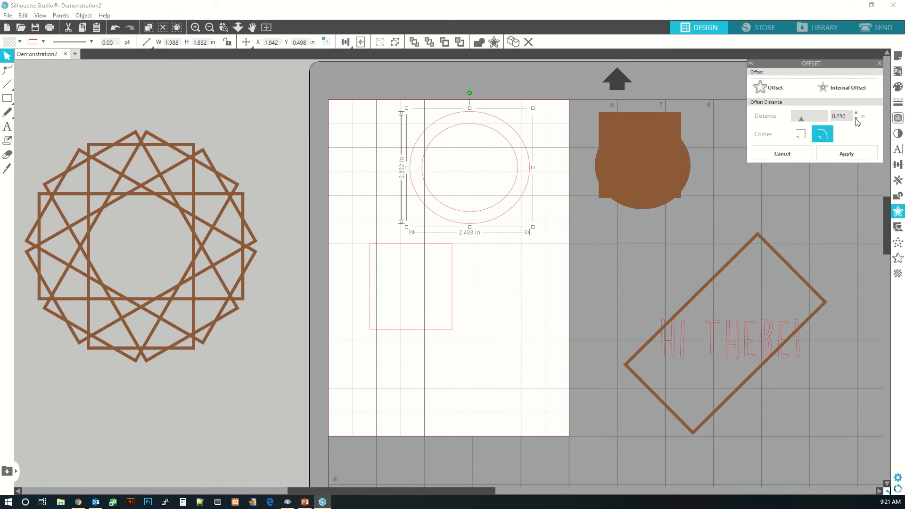
left_click(857, 119)
left_click(857, 118)
left_click(857, 118)
left_click(856, 119)
left_click(857, 119)
left_click(856, 119)
left_click(856, 119)
left_click(856, 119)
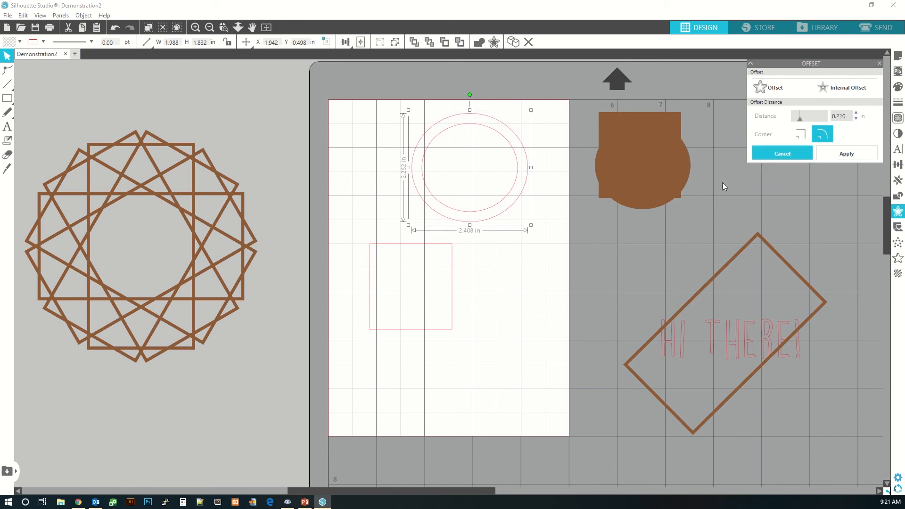
- Add a 0.200 in internal offset inside the rectangle outline
left_click(452, 299)
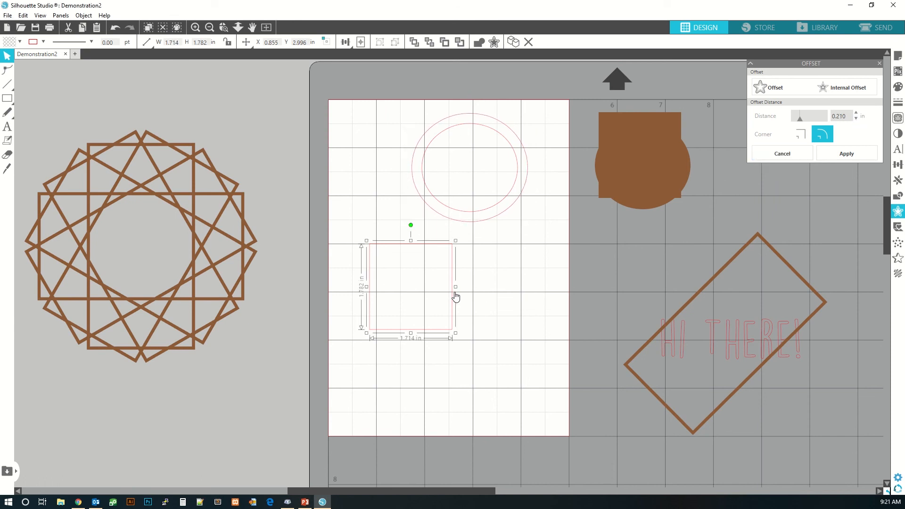
left_click(833, 87)
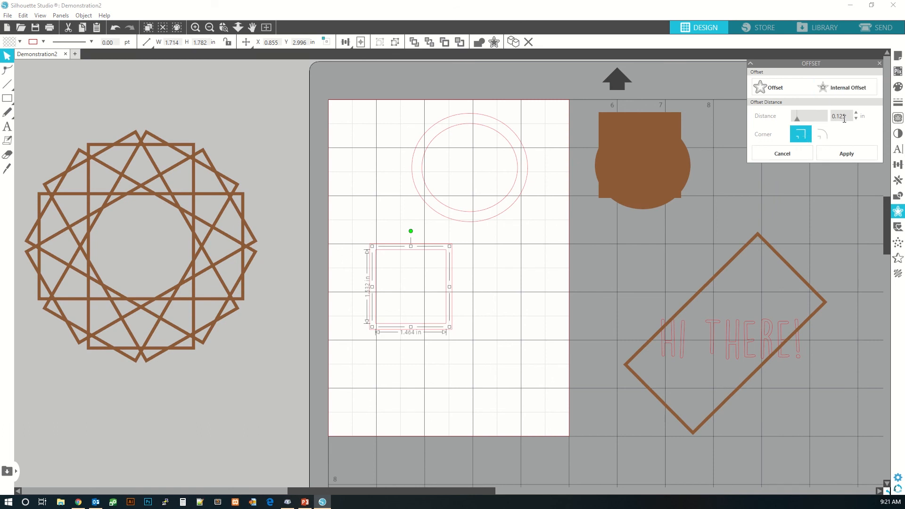
left_click_drag(796, 120, 800, 120)
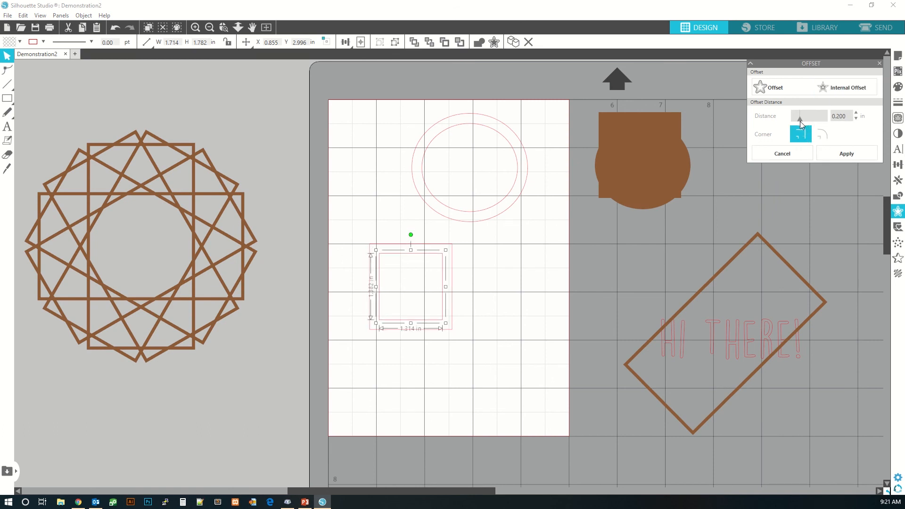
left_click(752, 188)
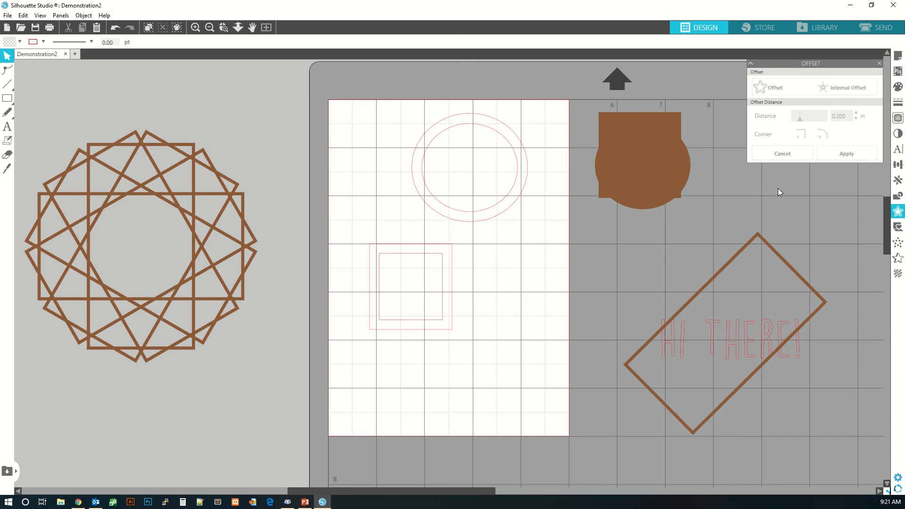
- Browse the Pop-Up, Stipple and Line Effects panels, including the spiral fill option
left_click(899, 230)
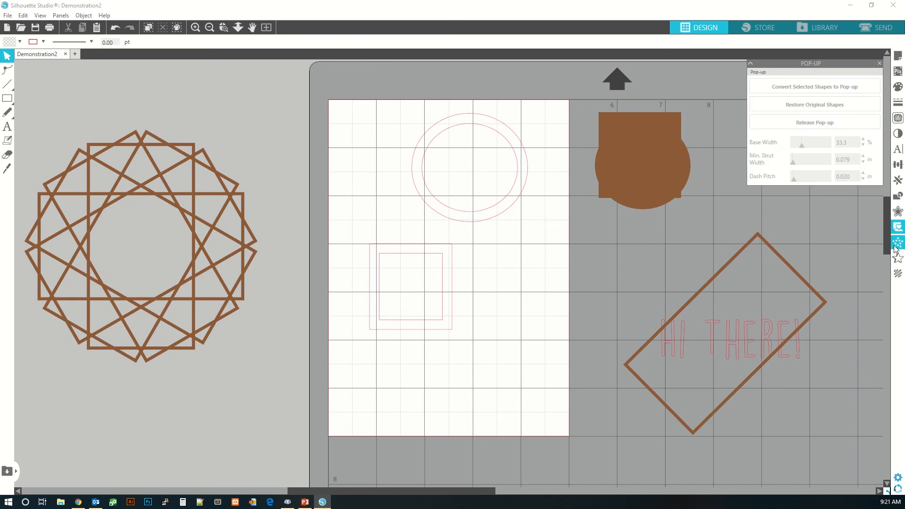
left_click(898, 244)
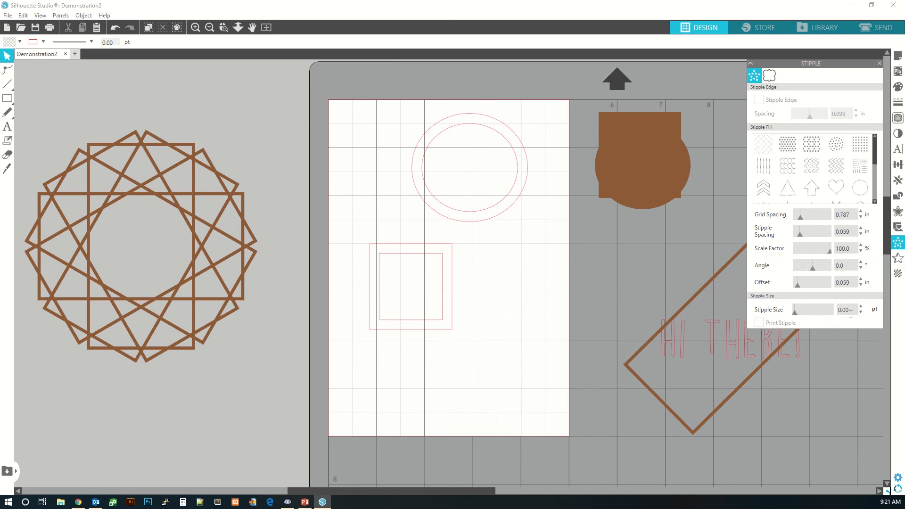
left_click(899, 264)
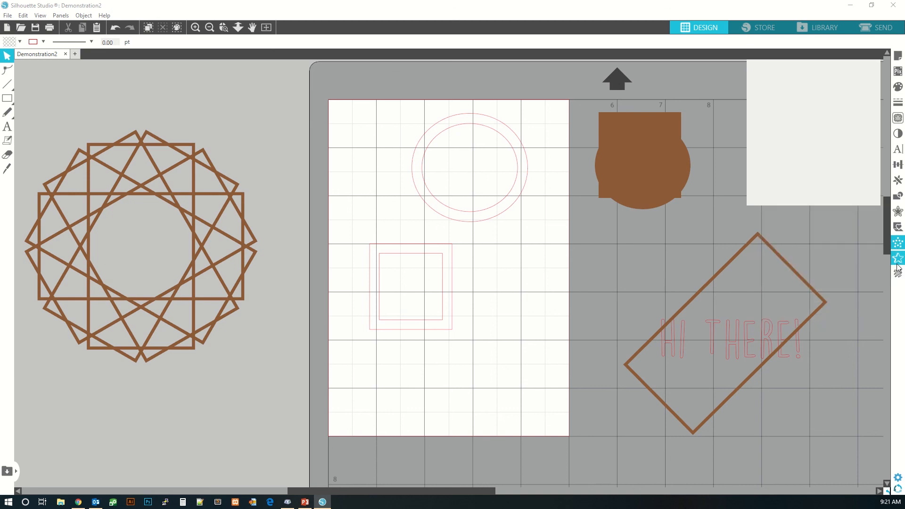
left_click(898, 274)
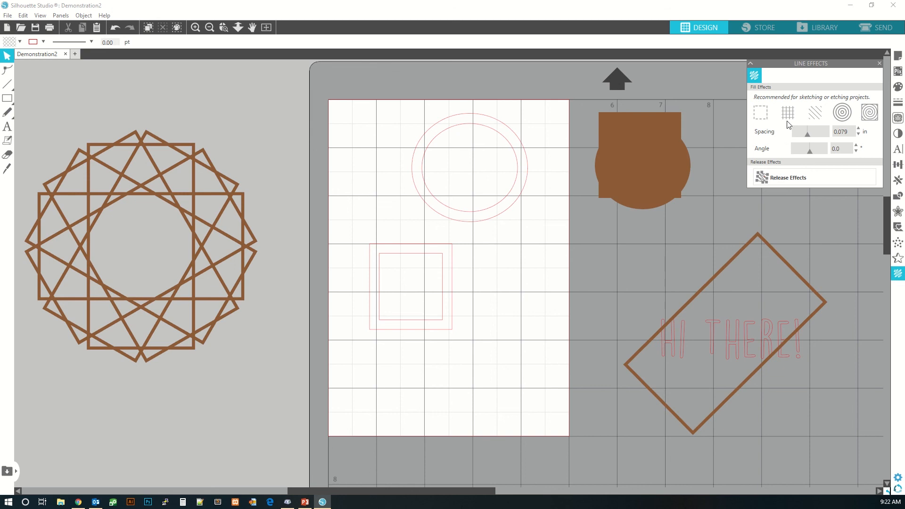
left_click(865, 118)
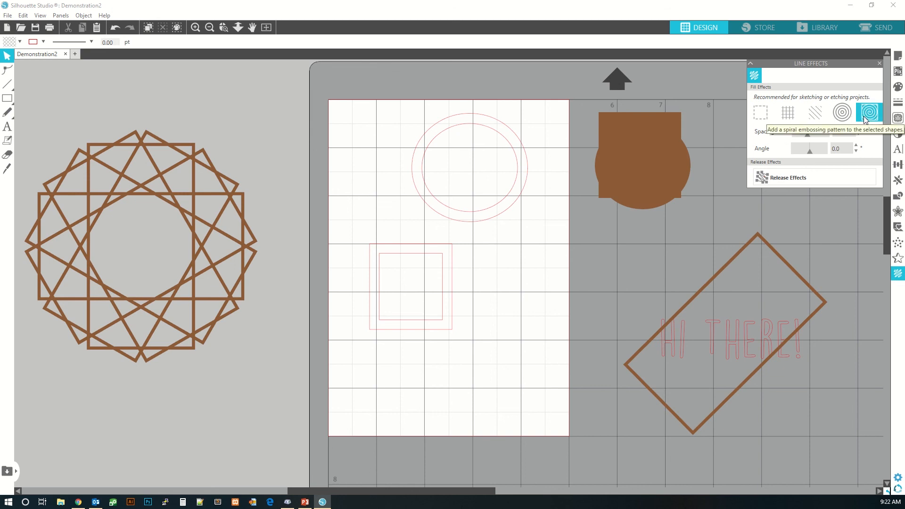